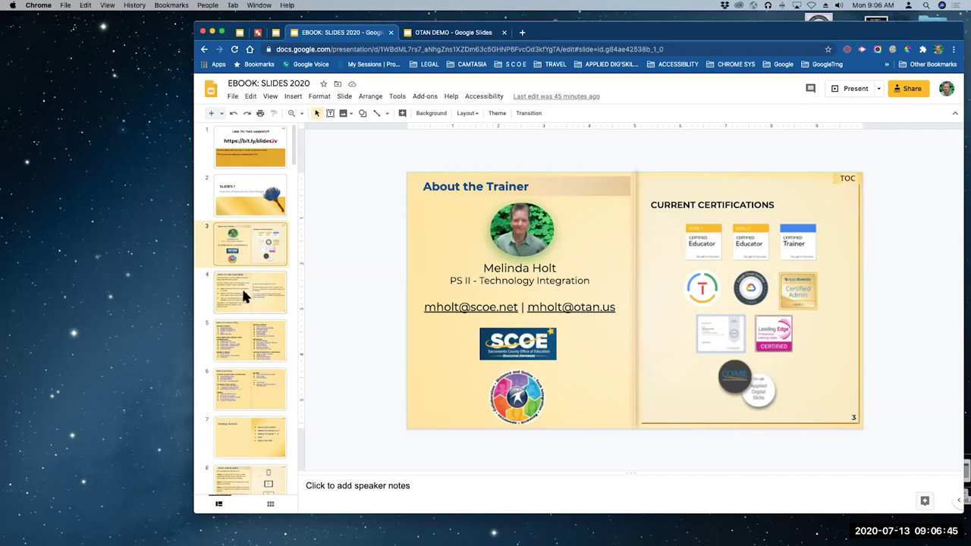
# - Follow the "Create New - In Drive" link from the Table of Contents slide and return to the contents
pyautogui.click(244, 295)
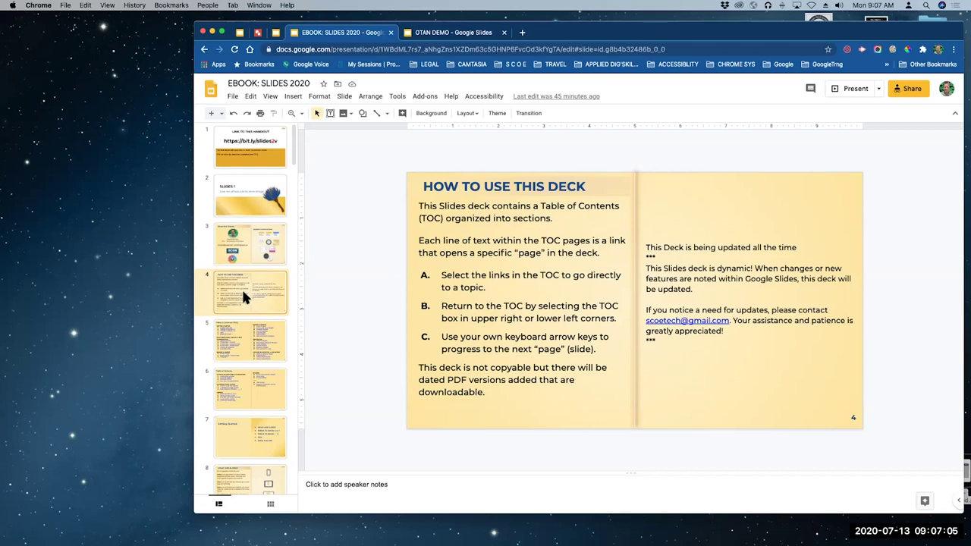
pyautogui.click(243, 344)
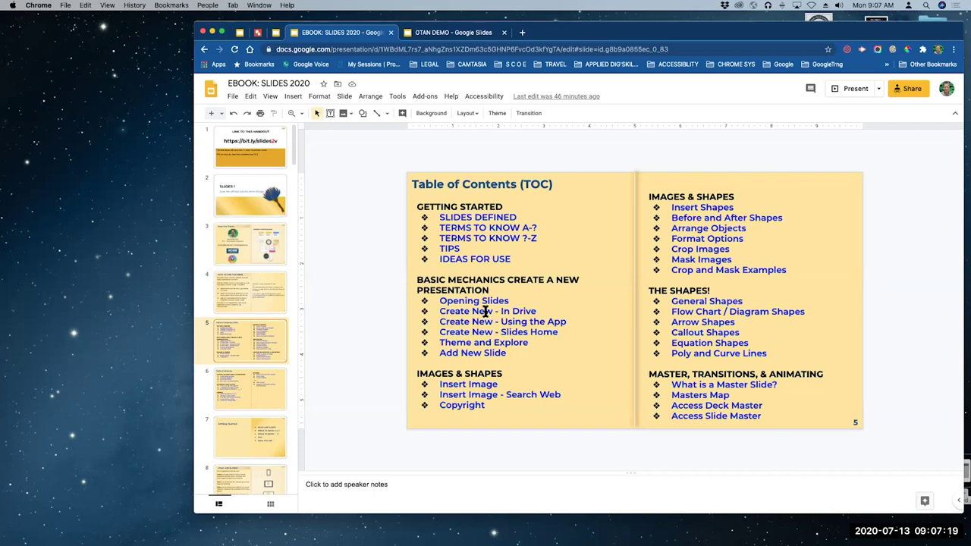
pyautogui.click(526, 311)
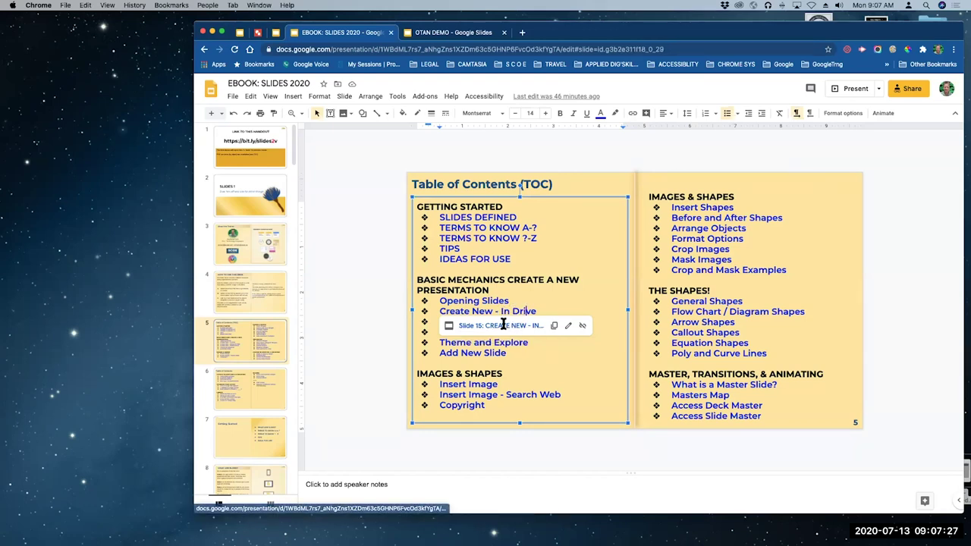
pyautogui.click(503, 324)
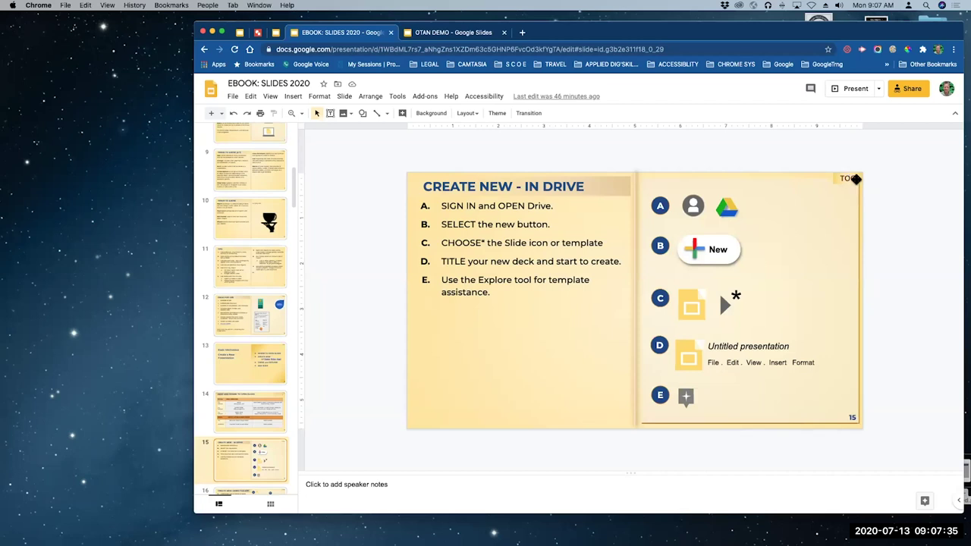
pyautogui.click(856, 179)
pyautogui.click(860, 195)
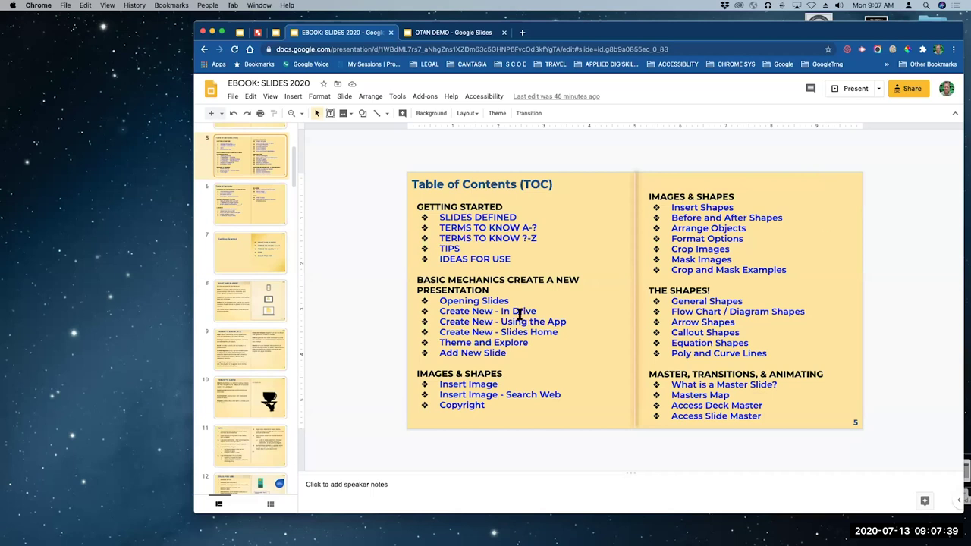
# - Follow the "Preview Share" link on the second Table of Contents slide and return to the contents through the TOC link
pyautogui.click(254, 217)
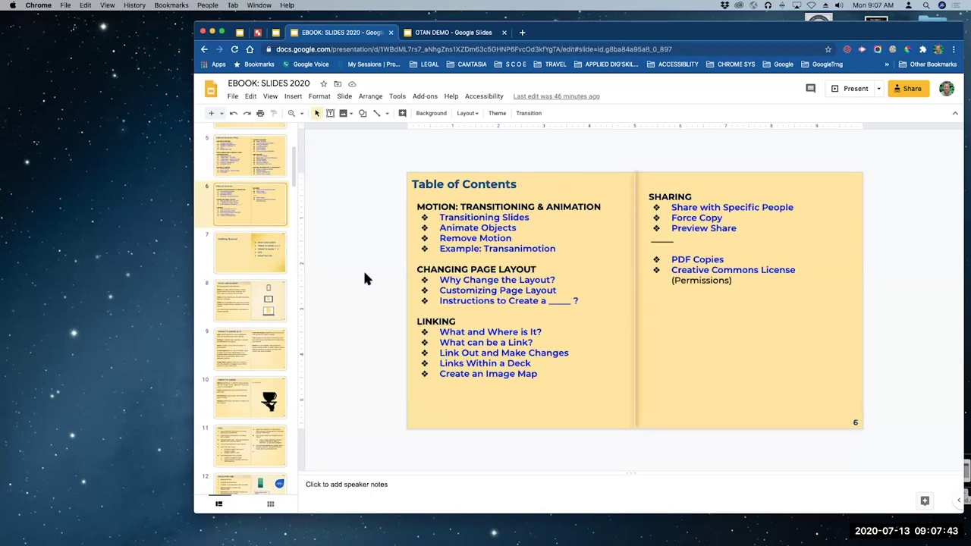
pyautogui.click(690, 227)
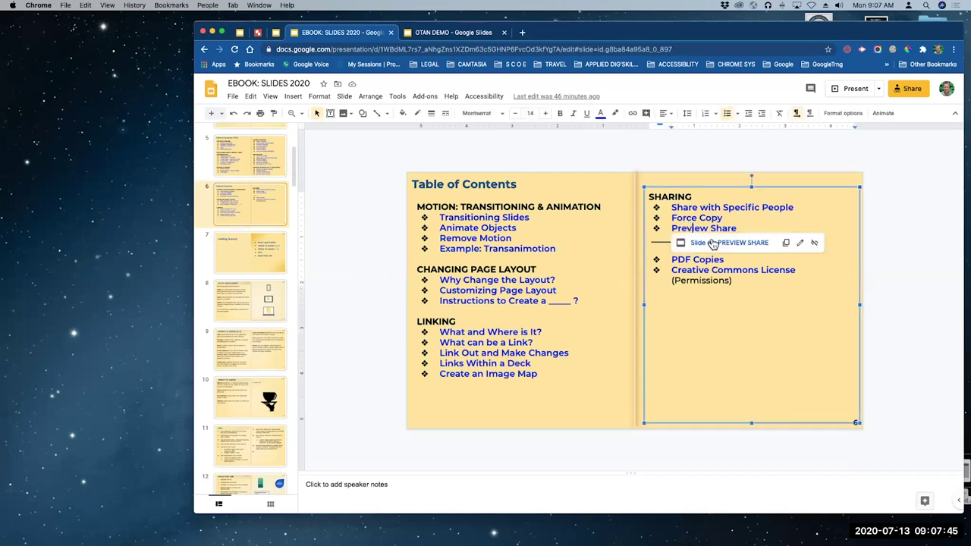
pyautogui.click(713, 243)
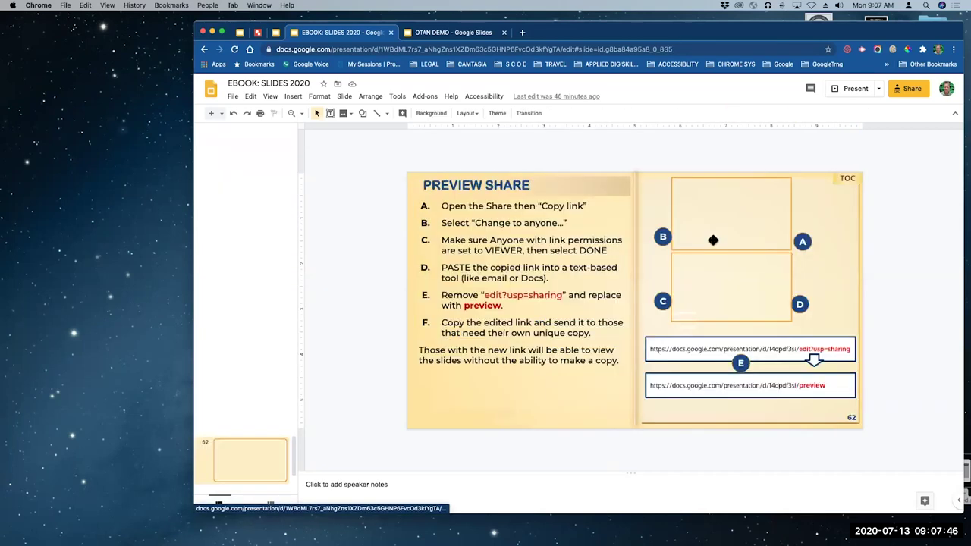
pyautogui.click(849, 178)
pyautogui.click(791, 194)
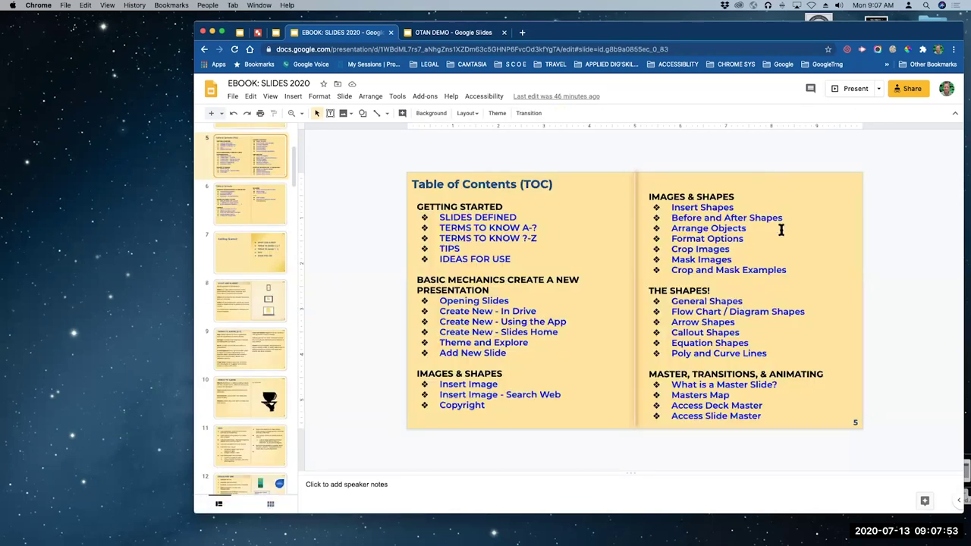
# - Look through both Table of Contents slides and display the "LINK TO THIS HANDOUT" slide
pyautogui.press('Down')
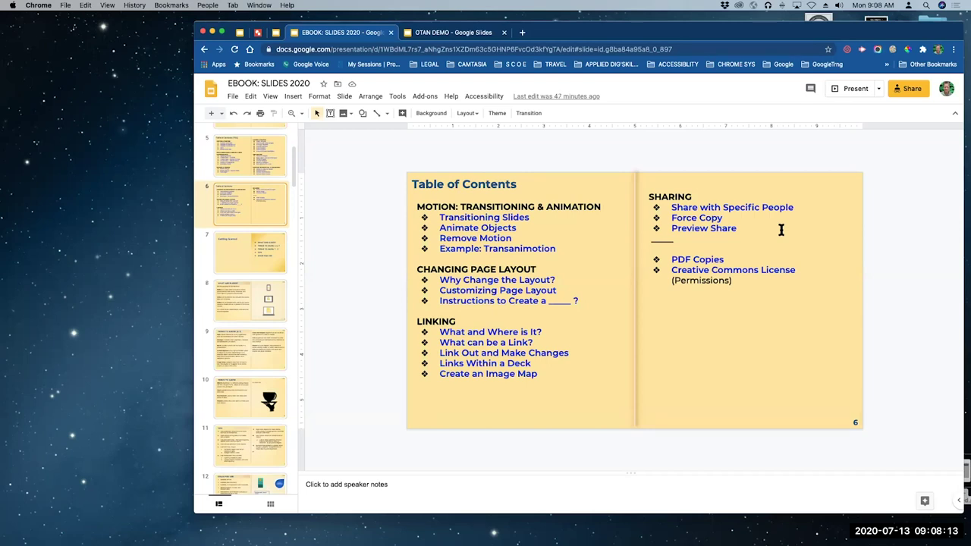
pyautogui.press('Up')
pyautogui.scroll(4, 281, 204)
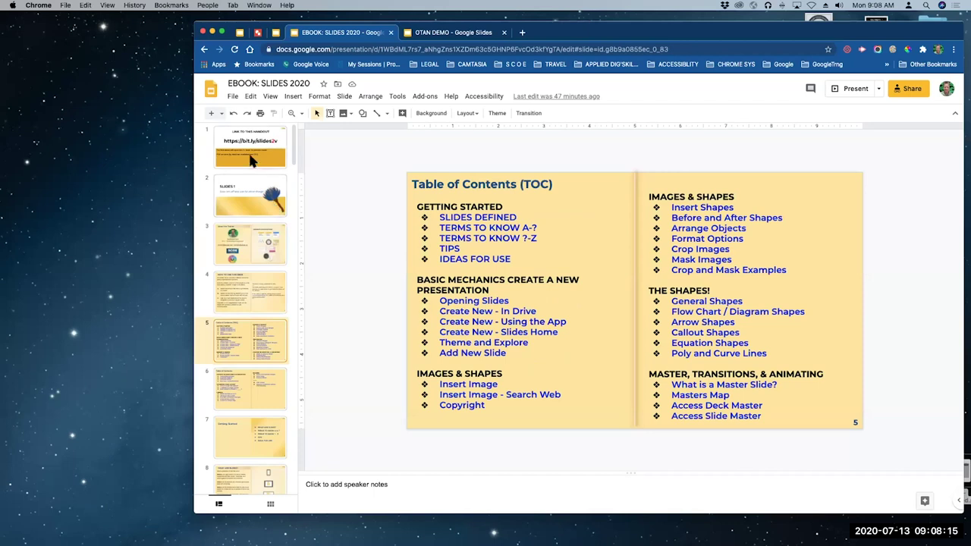
pyautogui.click(253, 161)
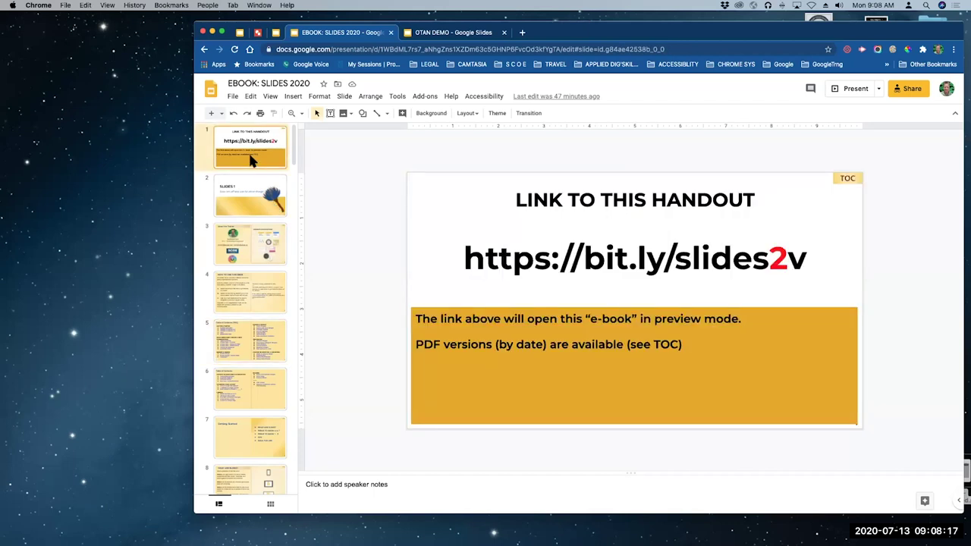
# - Follow the "PDF Copies" link on the second Table of Contents slide and return to the contents through the TOC link
pyautogui.scroll(-3, 252, 159)
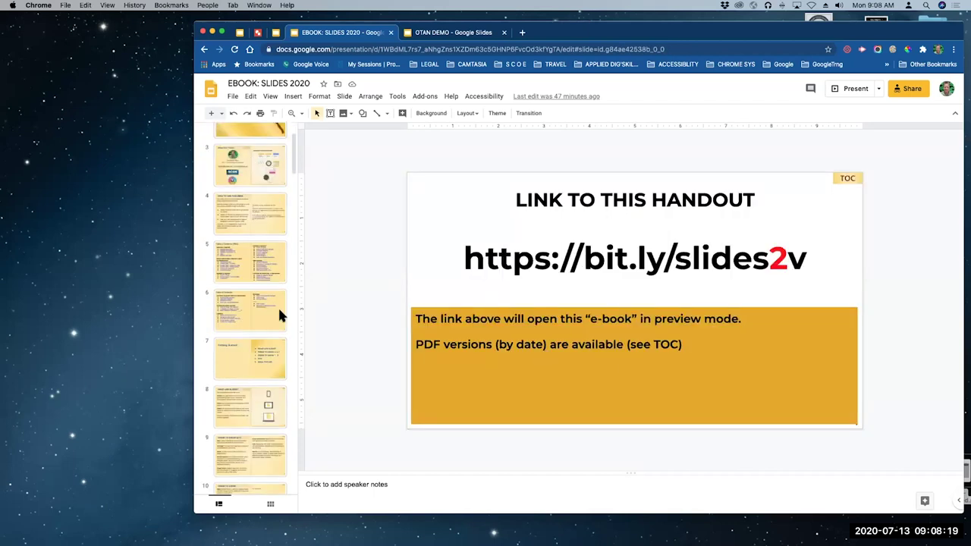
pyautogui.click(274, 318)
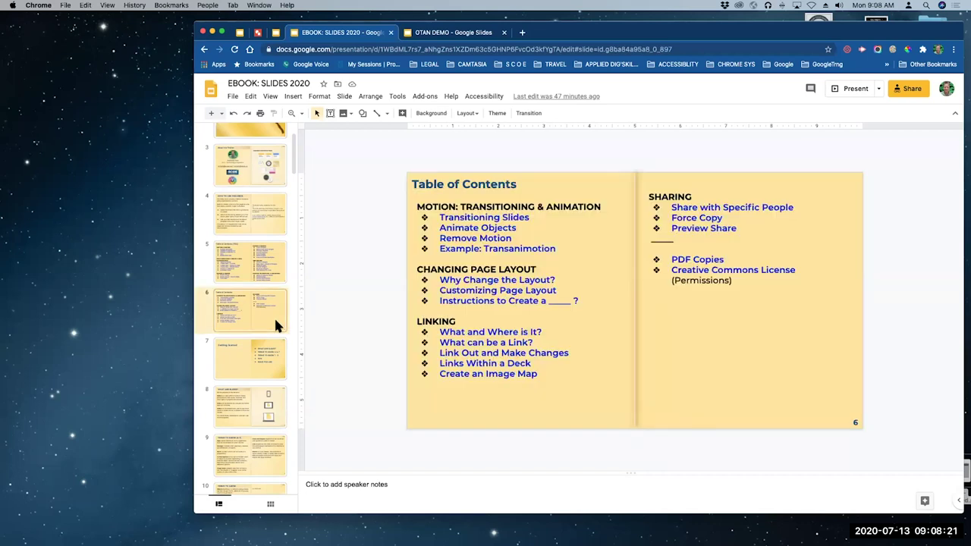
pyautogui.click(717, 260)
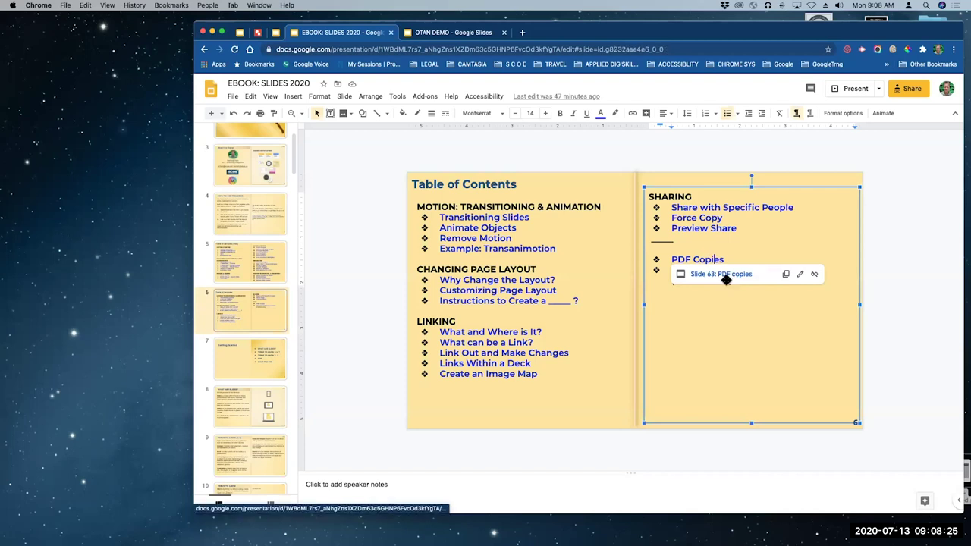
pyautogui.click(725, 275)
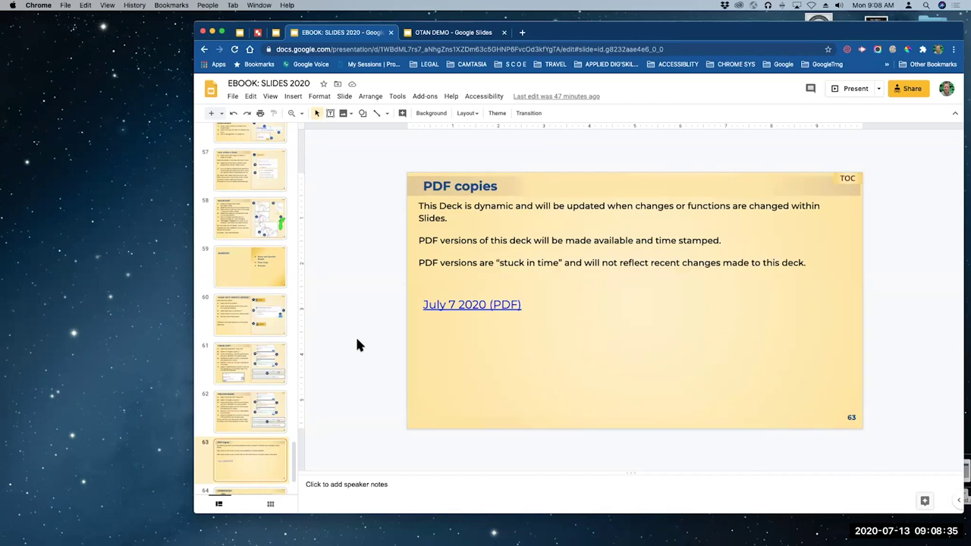
pyautogui.click(848, 179)
pyautogui.click(806, 195)
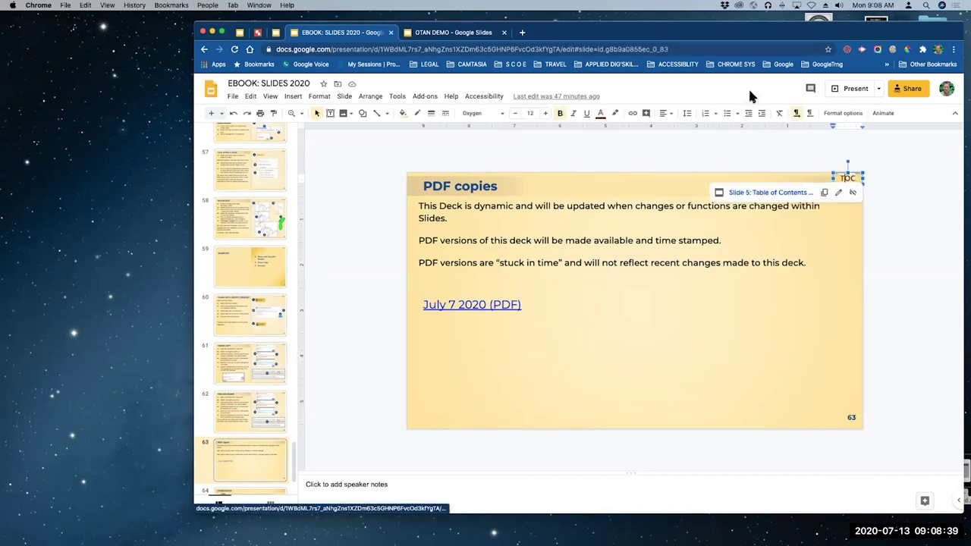
# - Switch to the OTAN DEMO deck and inspect the format options of the title slide's globe and background images
pyautogui.moveTo(732, 38)
pyautogui.mouseDown()
pyautogui.moveTo(724, 63)
pyautogui.moveTo(725, 53)
pyautogui.mouseUp()
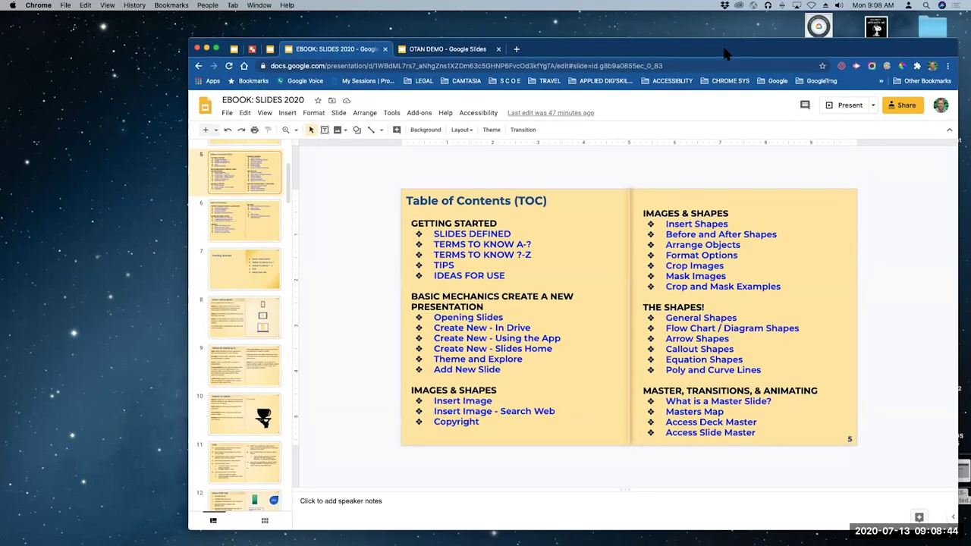
pyautogui.click(447, 50)
pyautogui.moveTo(701, 54); pyautogui.dragTo(707, 41)
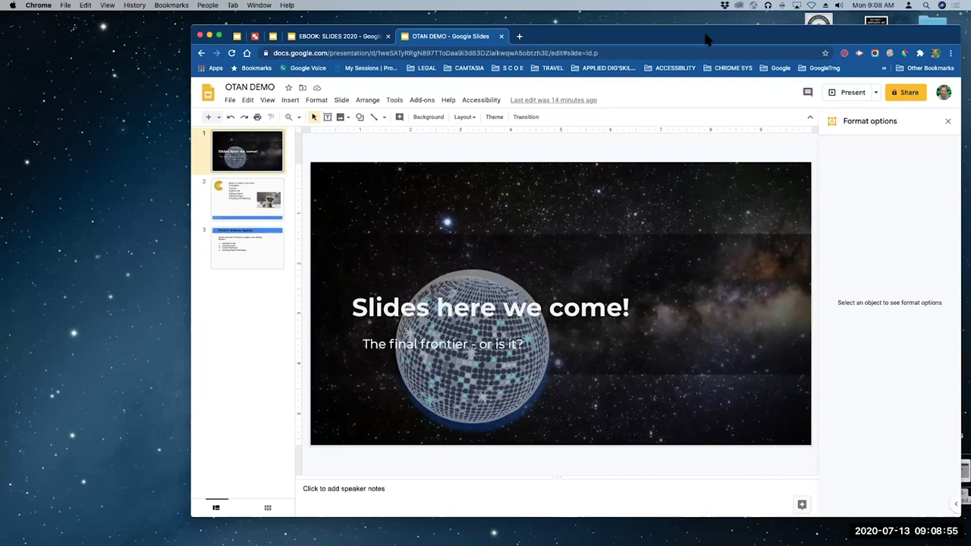
pyautogui.click(469, 422)
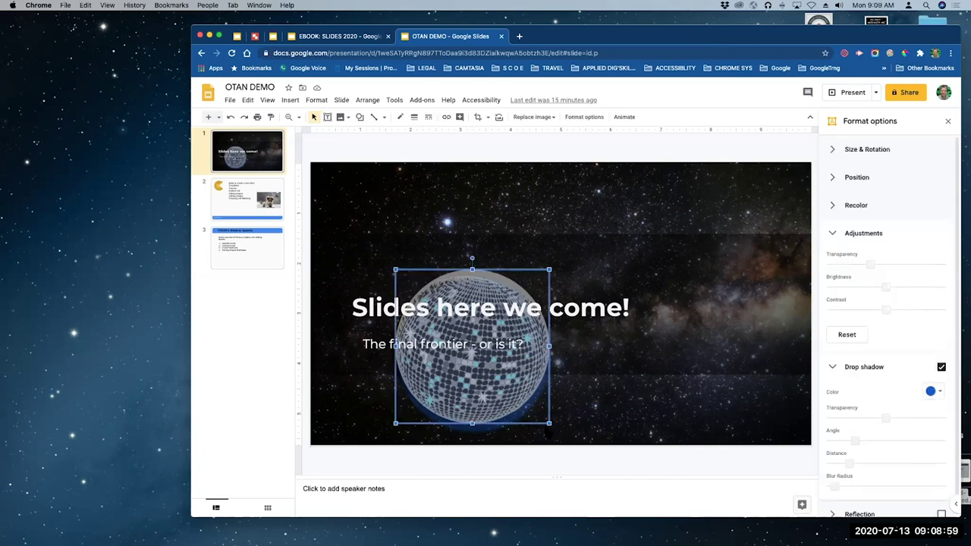
pyautogui.click(613, 418)
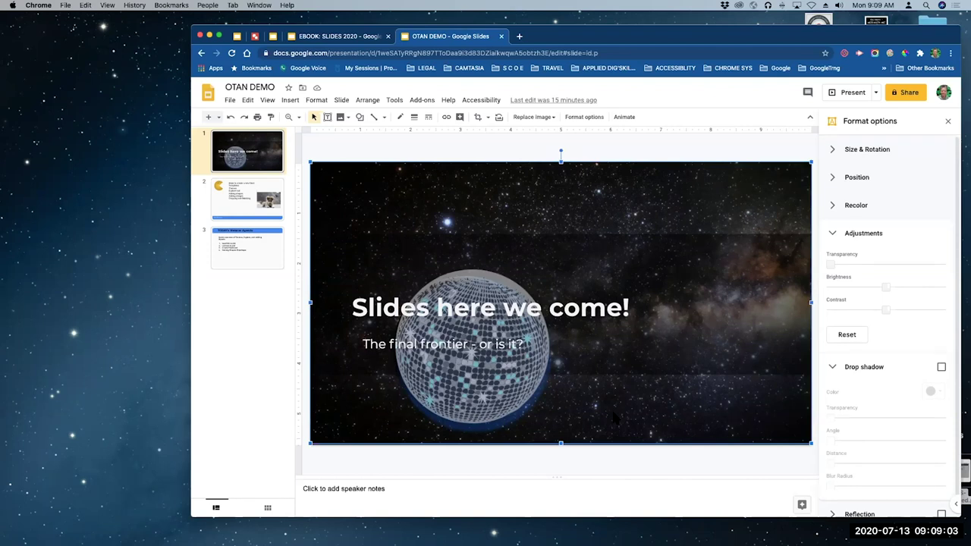
pyautogui.click(835, 236)
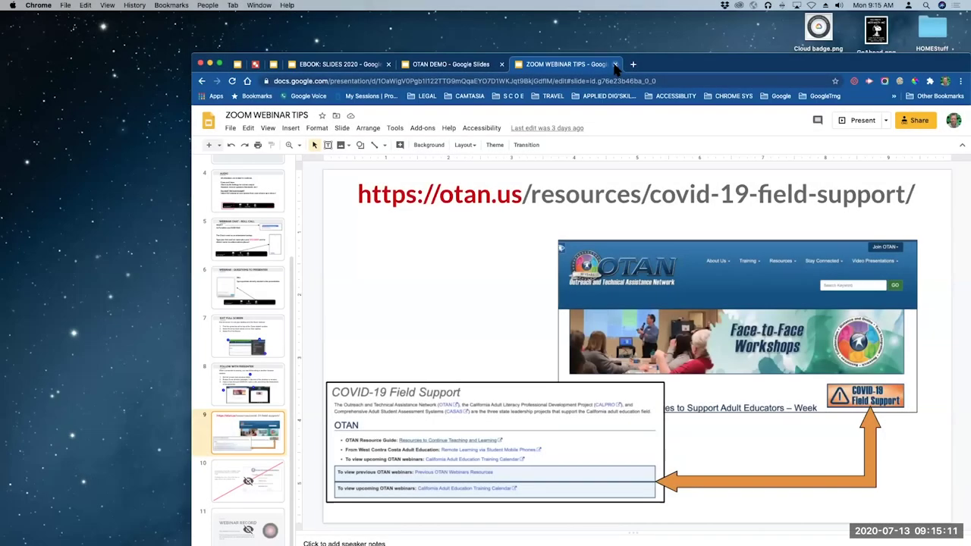
# - Close the ZOOM WEBINAR TIPS presentation and reposition the browser window with the OTAN DEMO deck
pyautogui.click(616, 65)
pyautogui.doubleClick(693, 55)
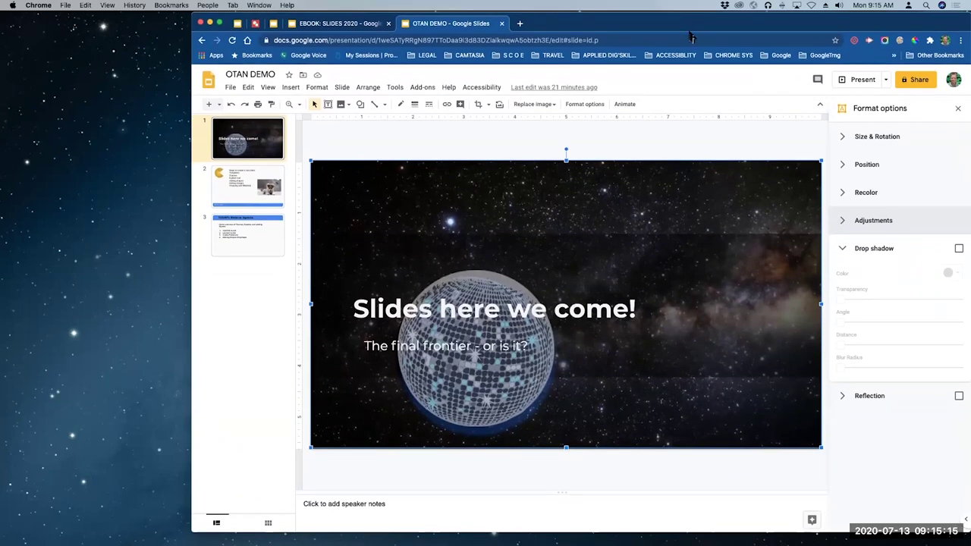
pyautogui.doubleClick(765, 23)
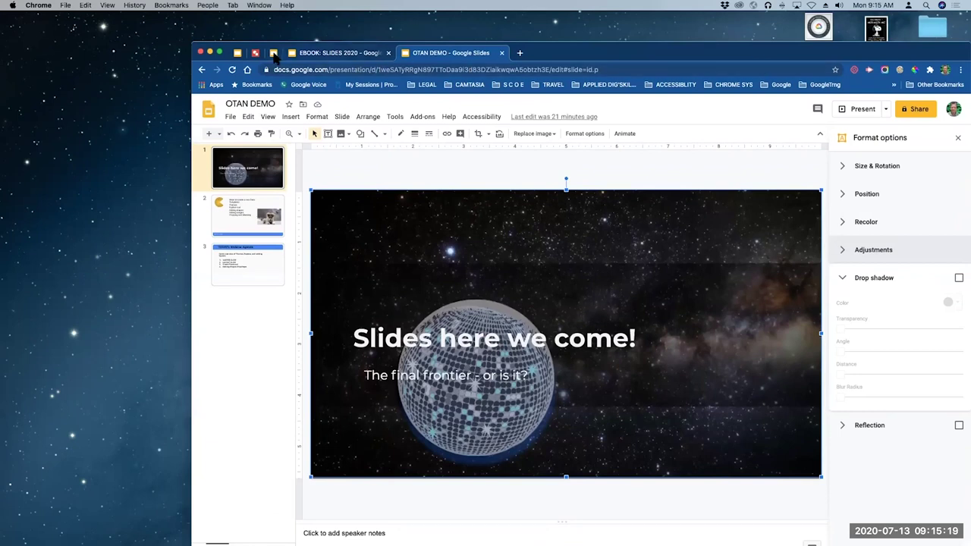
# - Return to the OTAN DEMO deck after checking the other open decks and display its "What did we do?" slide
pyautogui.click(274, 53)
pyautogui.click(347, 53)
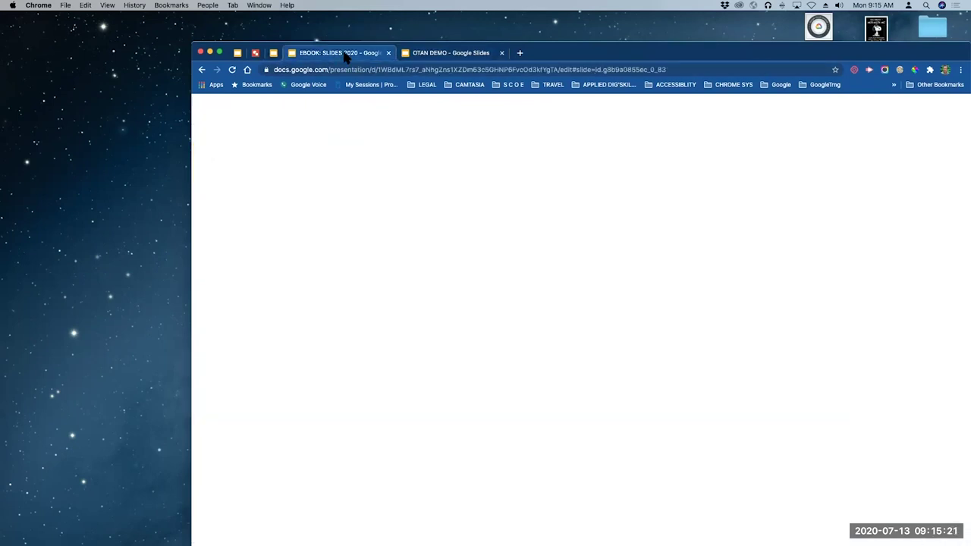
pyautogui.click(434, 55)
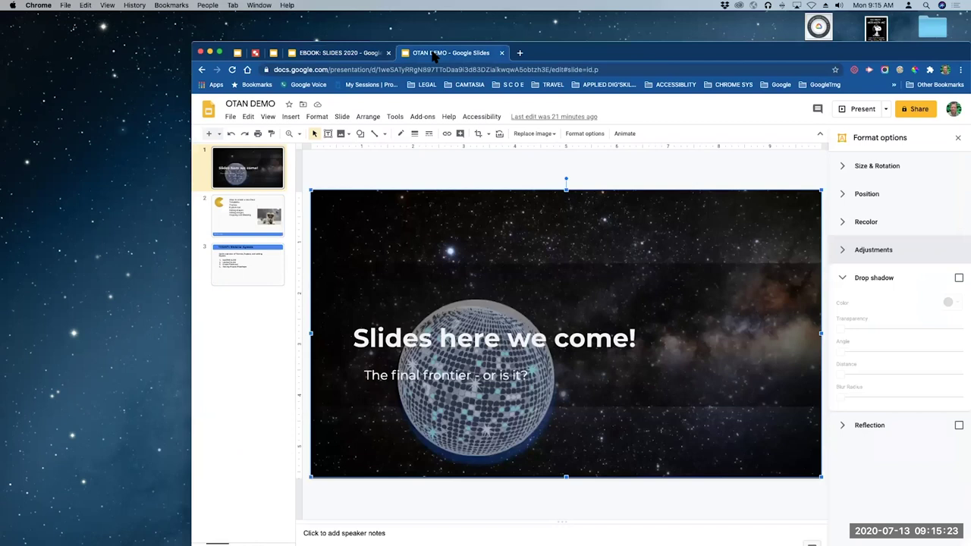
pyautogui.click(241, 208)
pyautogui.moveTo(822, 57); pyautogui.dragTo(826, 27)
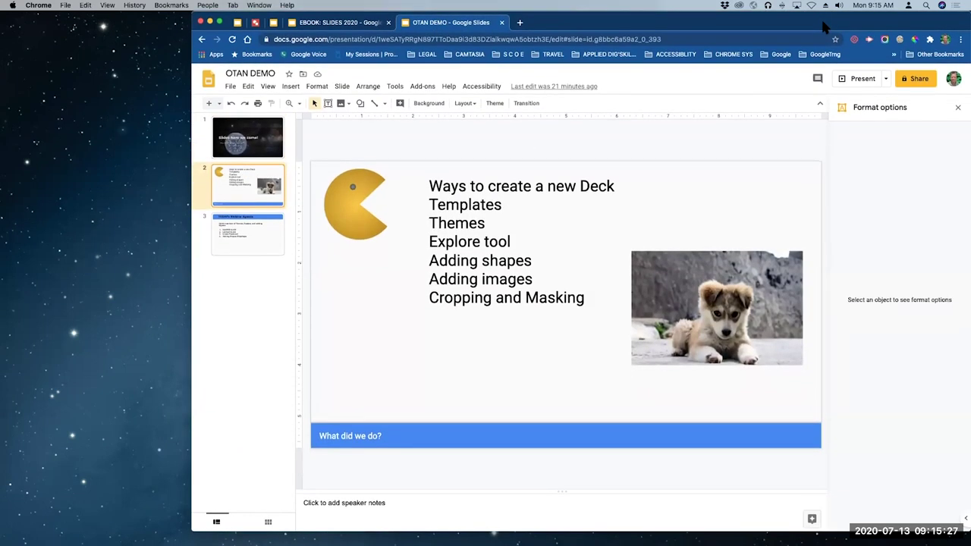
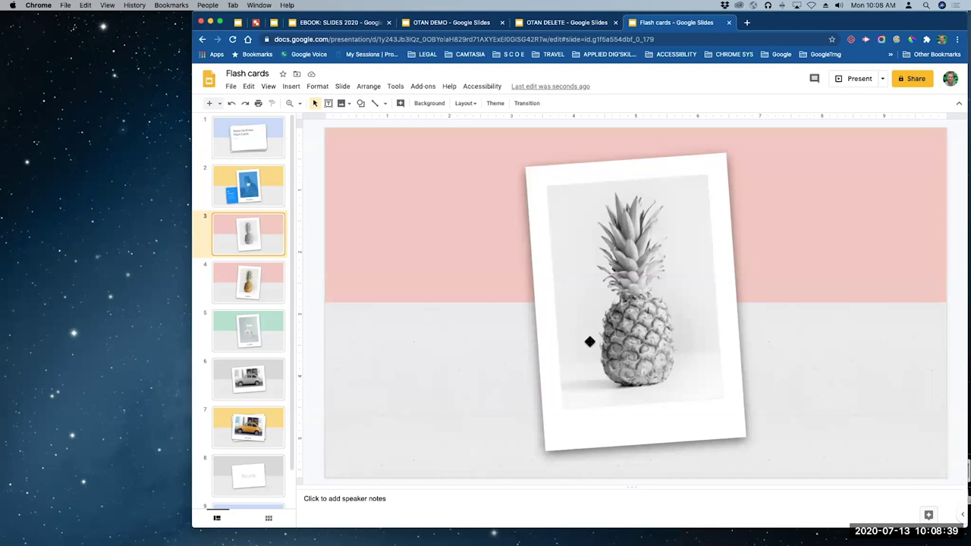
# - Replace the caption of the colour pineapple flash card on slide 4 with "Pineapple"
pyautogui.click(273, 288)
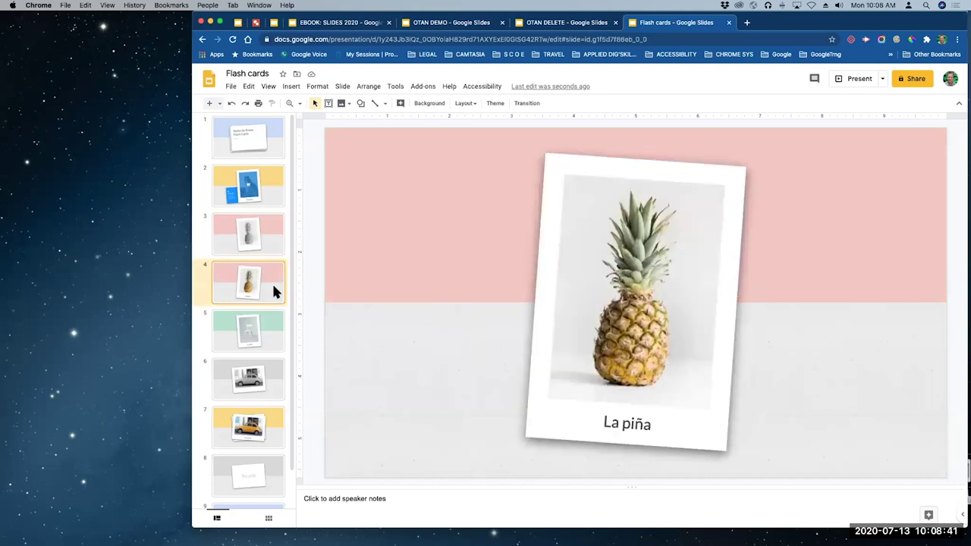
pyautogui.doubleClick(637, 424)
pyautogui.tripleClick(637, 424)
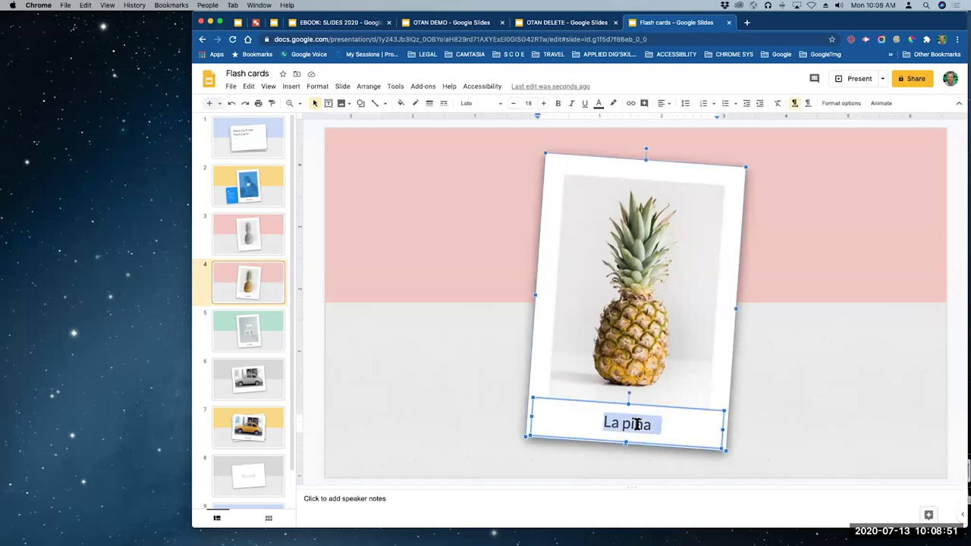
pyautogui.write('Pi')
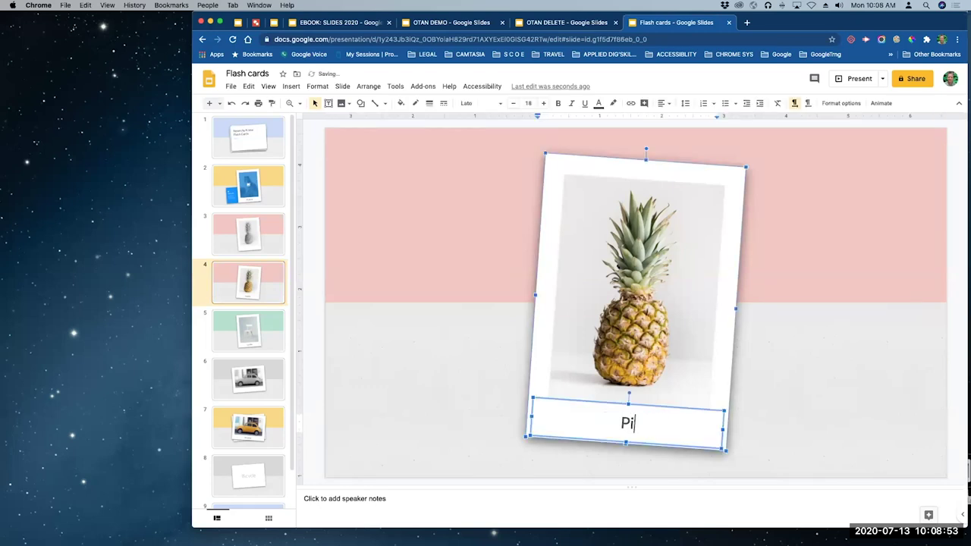
pyautogui.write('neapple')
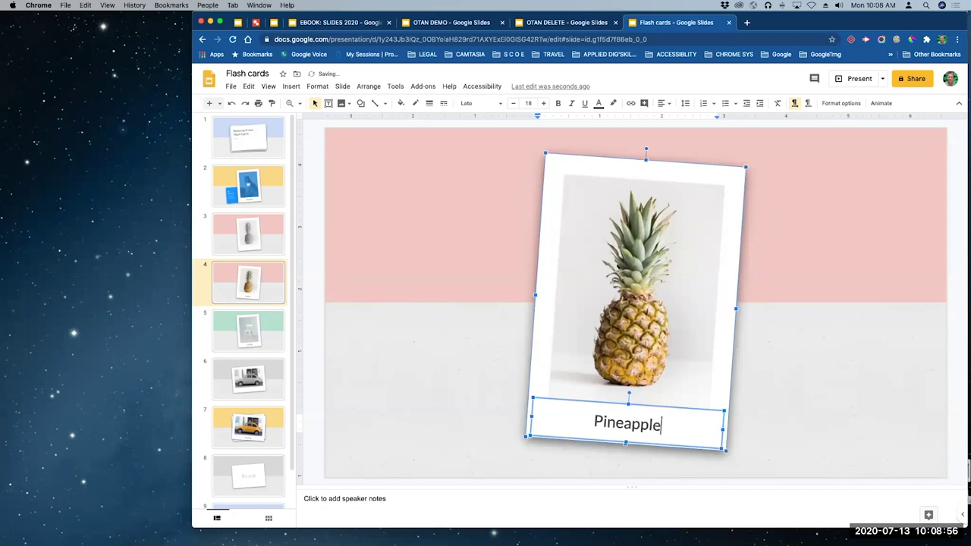
pyautogui.click(812, 406)
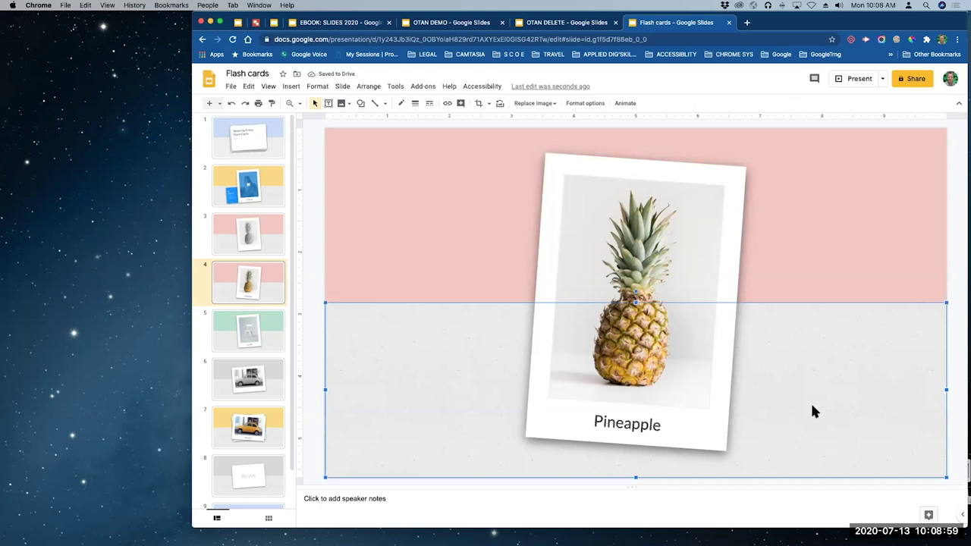
# - Duplicate slide 5 with the "La silla" chair flash card
pyautogui.click(273, 331)
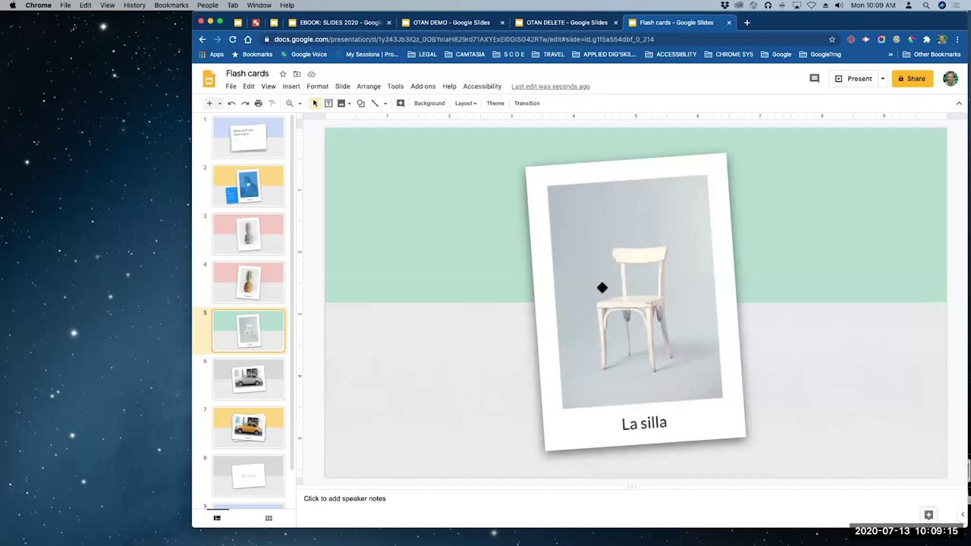
pyautogui.scroll(-2, 260, 267)
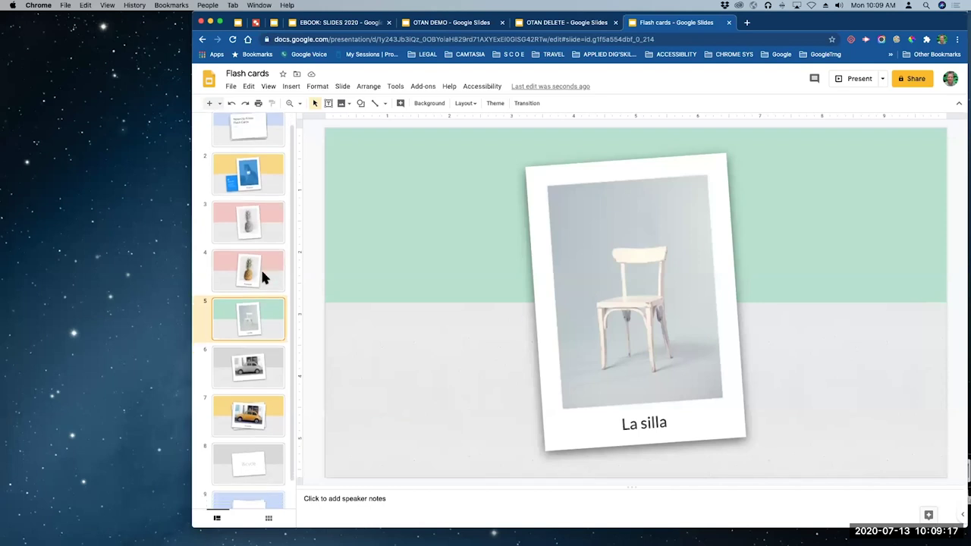
pyautogui.scroll(2, 260, 267)
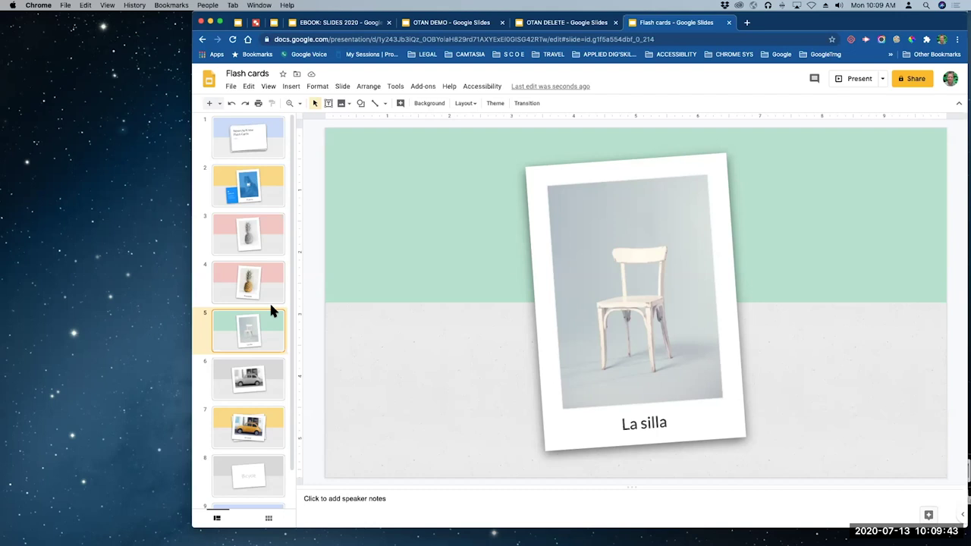
pyautogui.rightClick(221, 338)
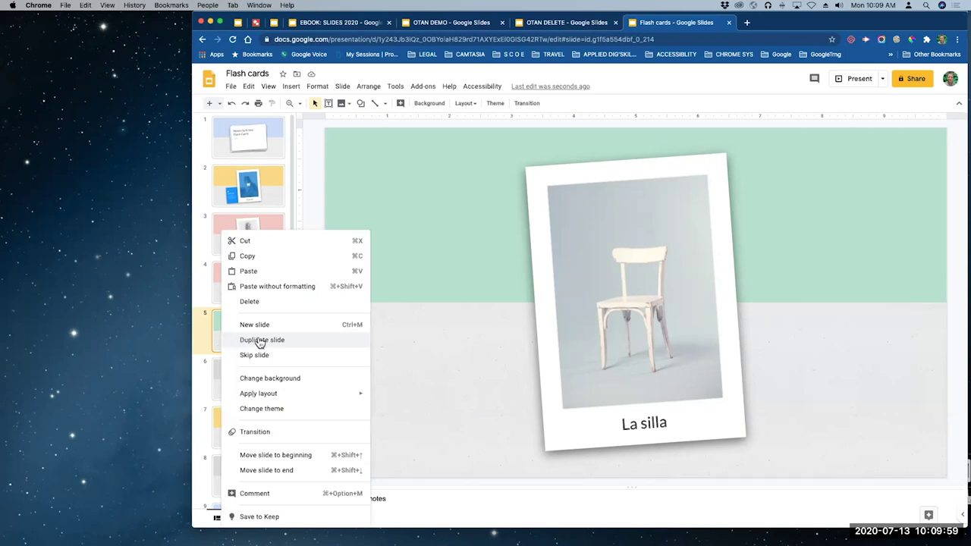
pyautogui.click(202, 299)
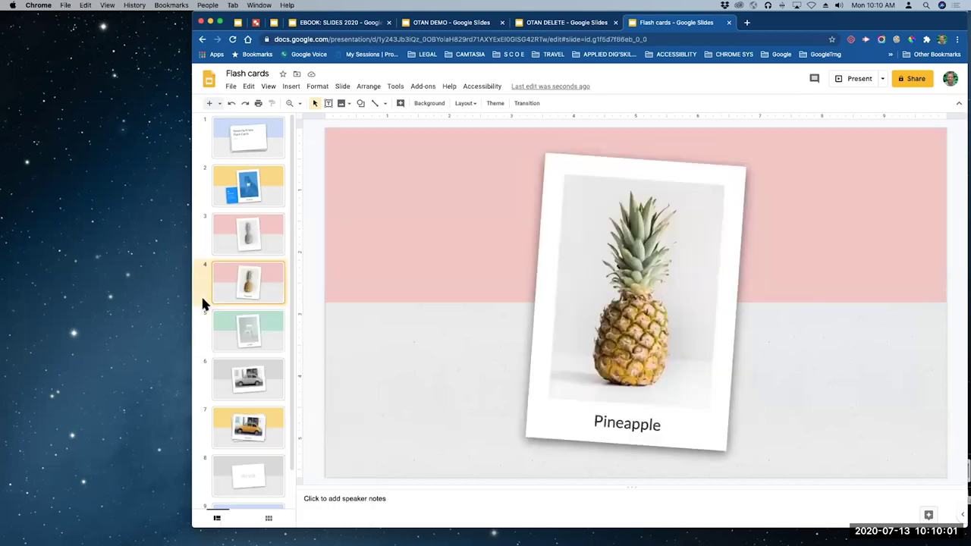
pyautogui.click(224, 342)
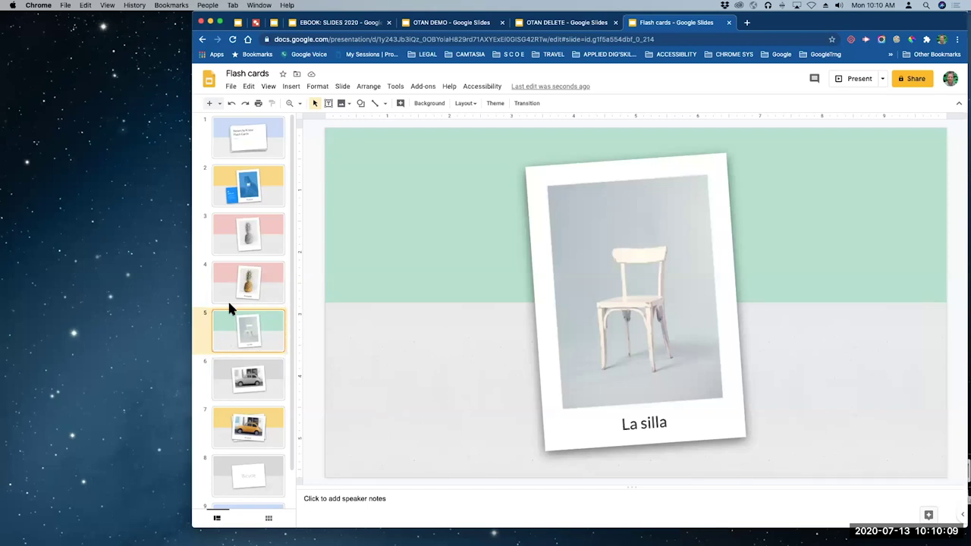
pyautogui.rightClick(222, 345)
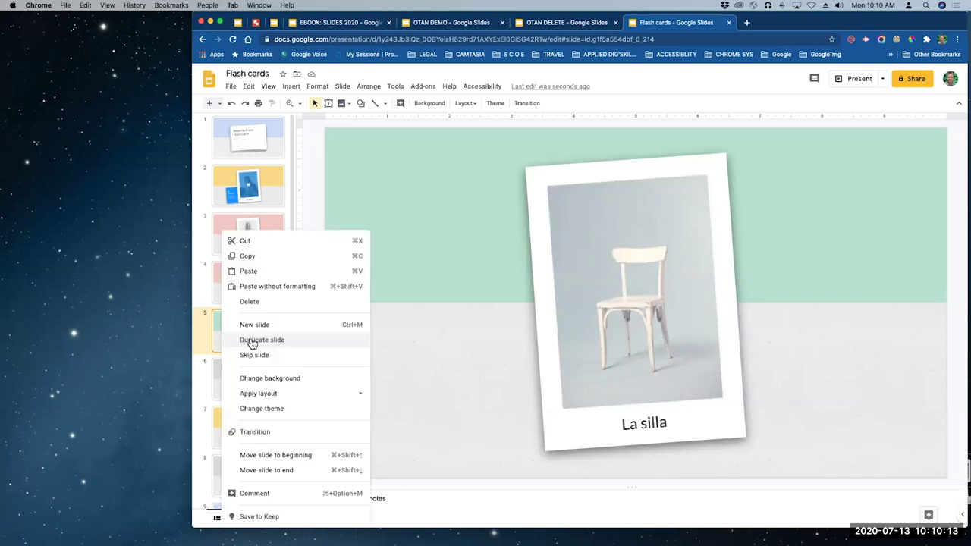
pyautogui.click(250, 340)
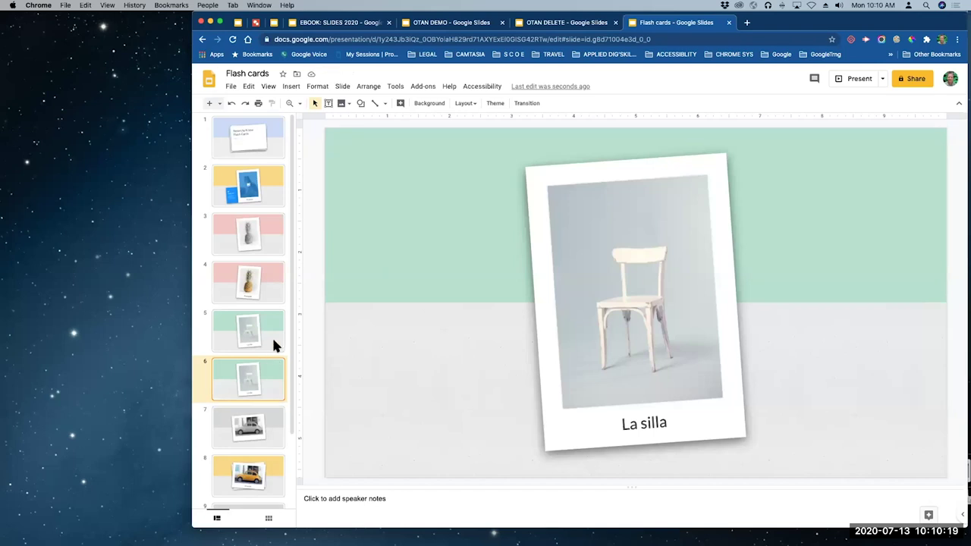
# - Try deleting the "La silla" caption box from the chair flash card on slide 5
pyautogui.click(275, 344)
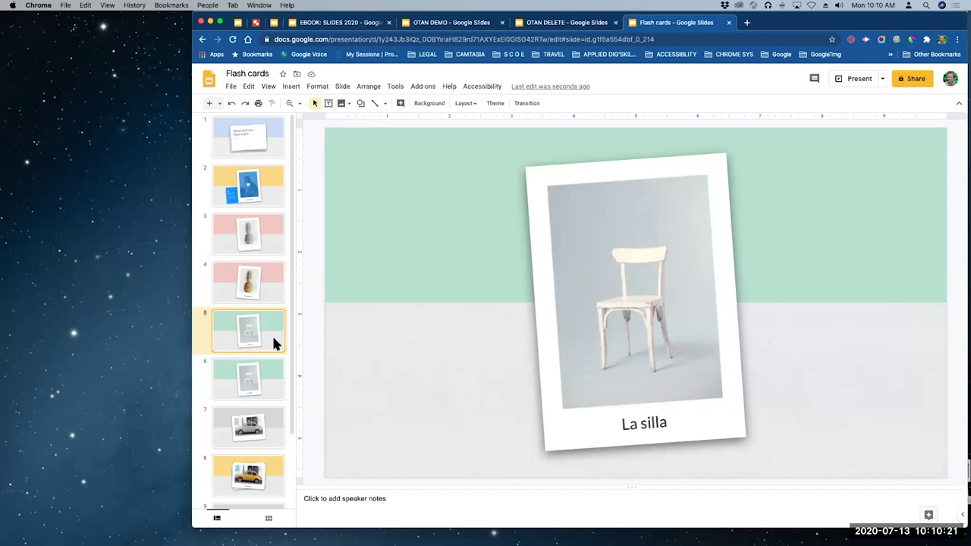
pyautogui.doubleClick(661, 422)
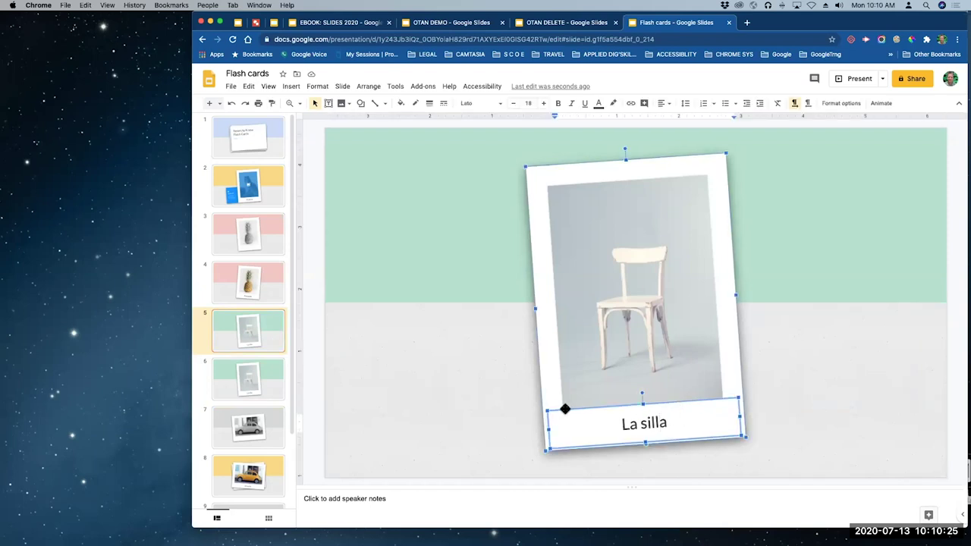
pyautogui.press('Escape')
pyautogui.press('Escape')
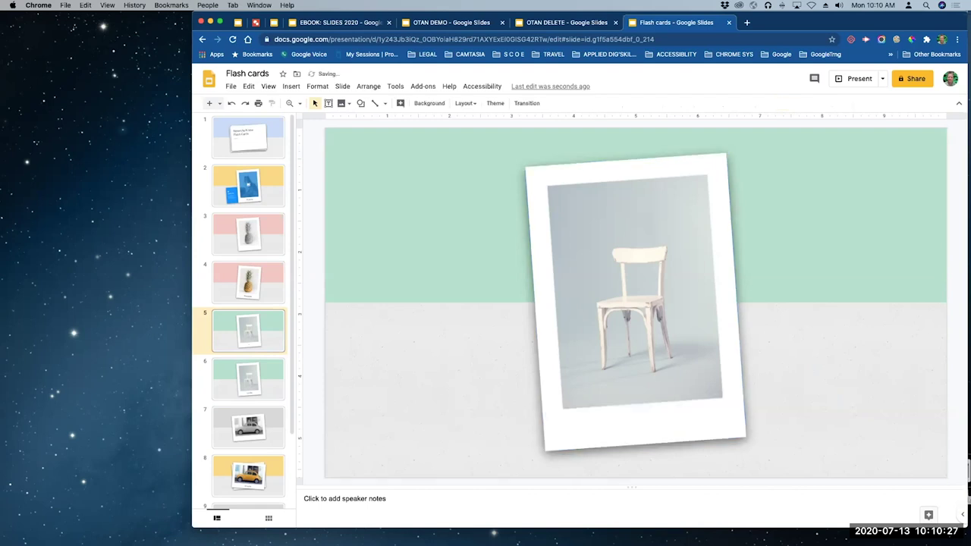
# - Try ungrouping the chair flash card on slide 5 and select its photo on its own
pyautogui.click(657, 309)
pyautogui.moveTo(896, 25); pyautogui.dragTo(839, 28)
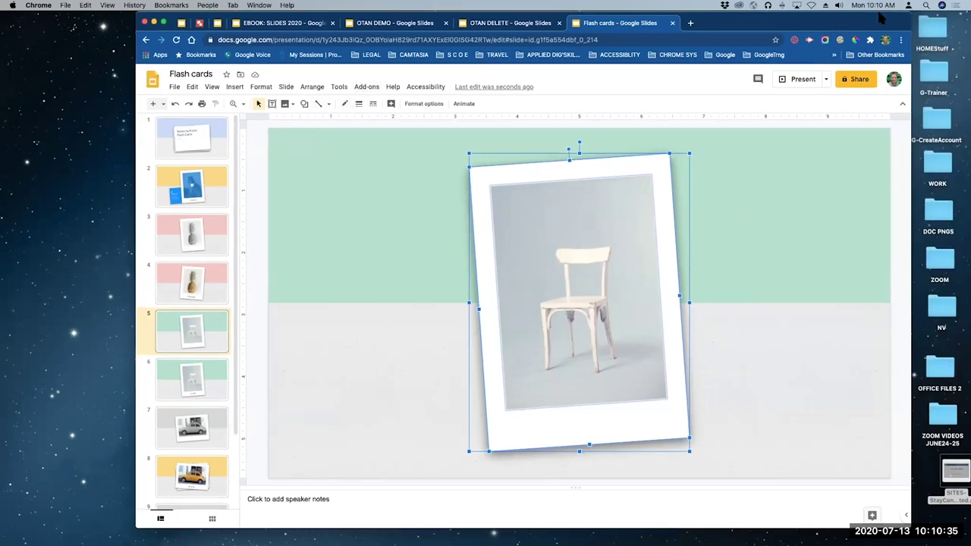
pyautogui.moveTo(832, 25); pyautogui.dragTo(889, 25)
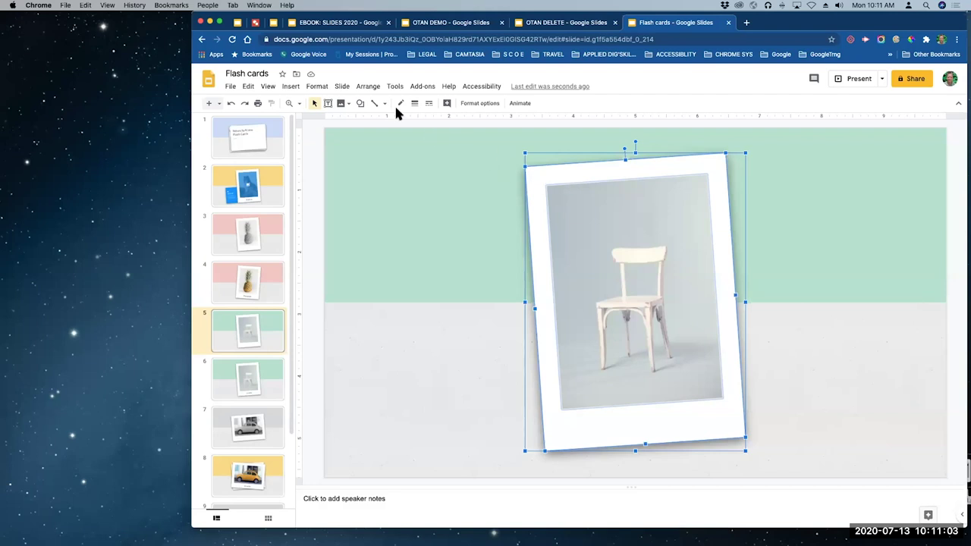
pyautogui.click(369, 88)
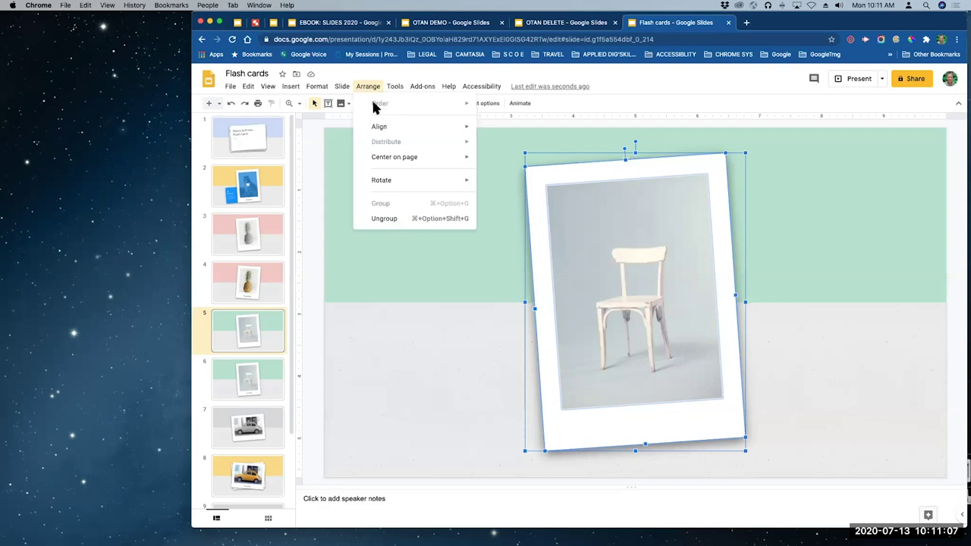
pyautogui.click(437, 220)
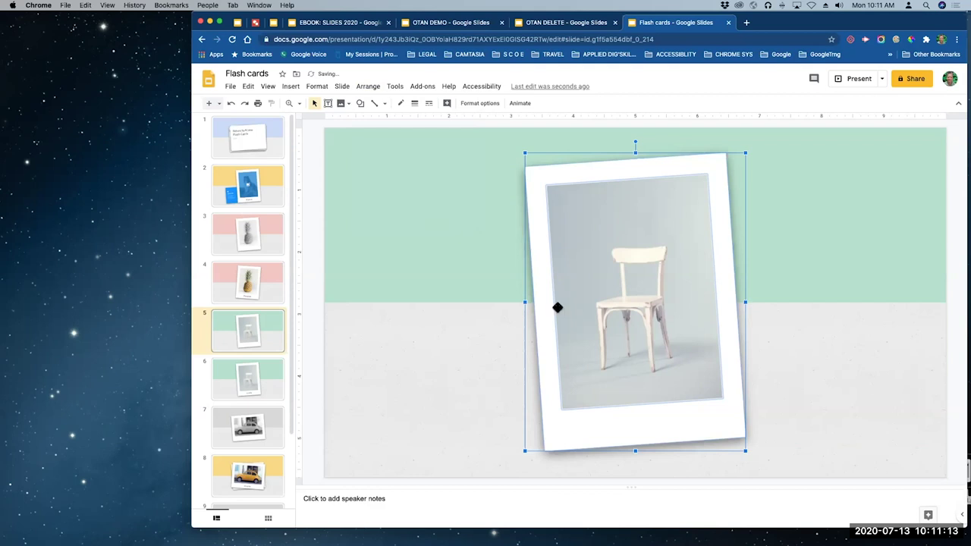
pyautogui.click(801, 359)
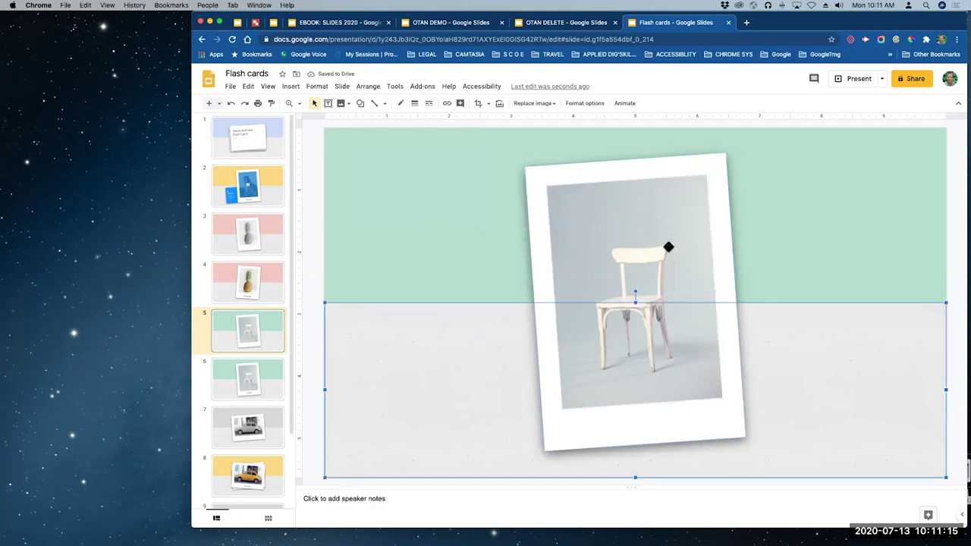
pyautogui.click(668, 248)
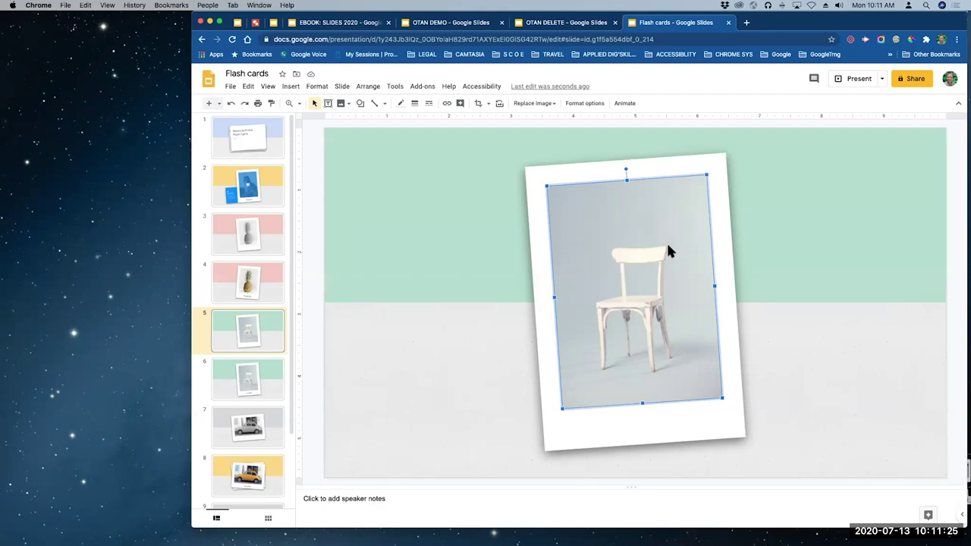
# - Undo the ungrouping and the caption deletion on slide 5, and reselect the whole chair card
pyautogui.hotkey('ctrl', 'z')
pyautogui.hotkey('ctrl', 'z')
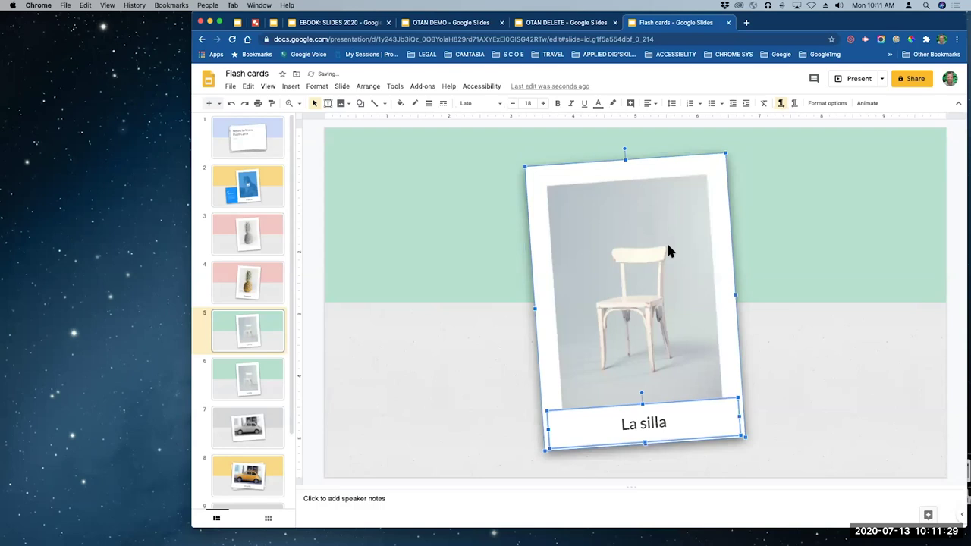
pyautogui.click(797, 442)
pyautogui.click(707, 435)
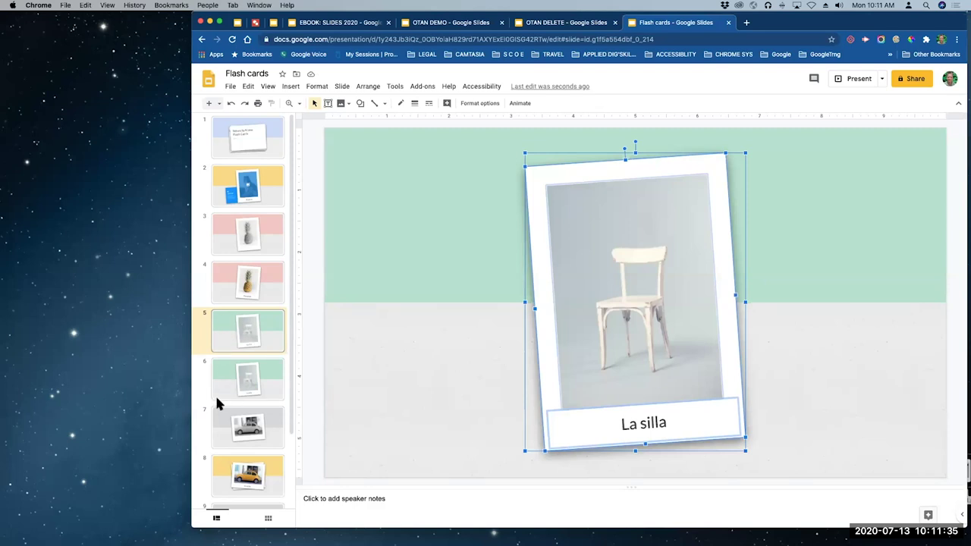
# - Ungroup the chair flash card on slide 5 and delete its "La silla" caption box
pyautogui.click(224, 327)
pyautogui.click(665, 413)
pyautogui.click(739, 408)
pyautogui.click(367, 87)
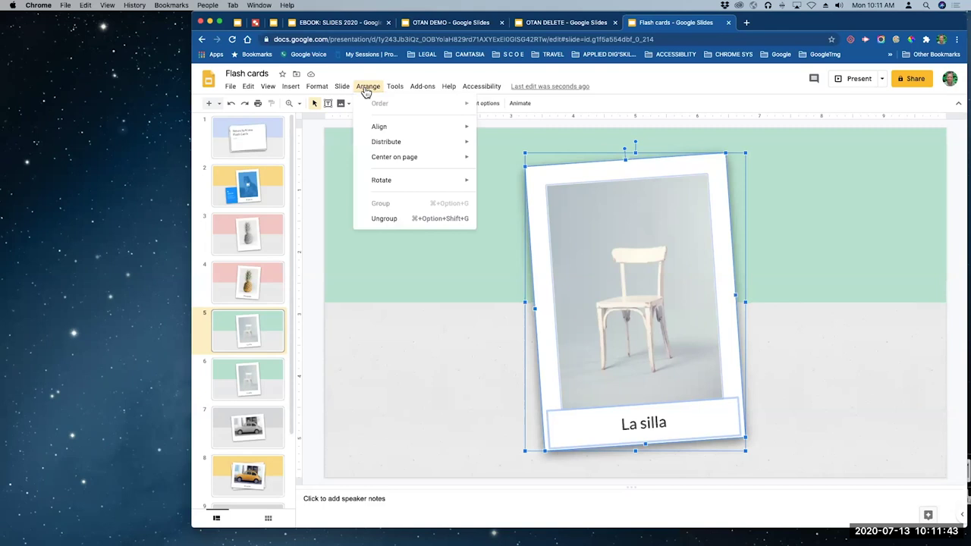
pyautogui.click(399, 251)
pyautogui.click(934, 419)
pyautogui.click(700, 415)
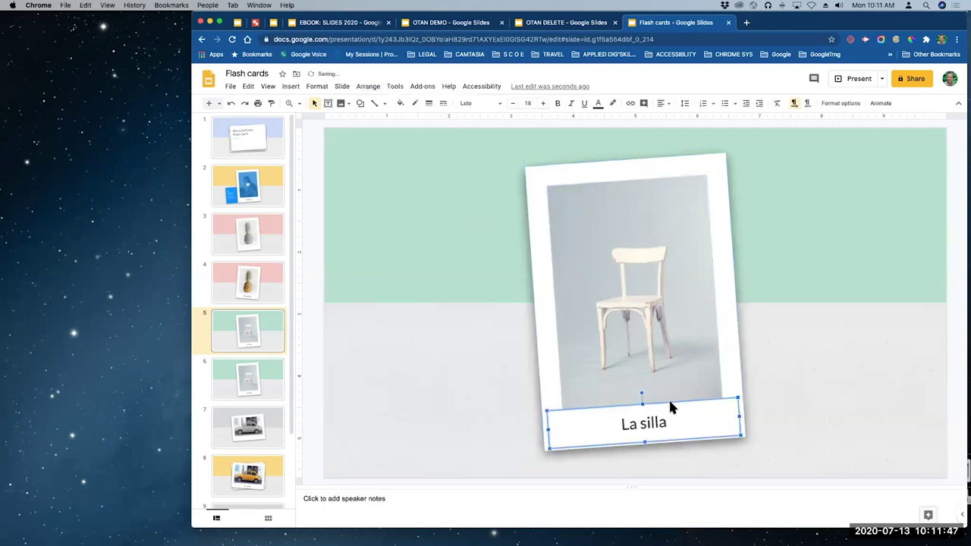
pyautogui.press('Delete')
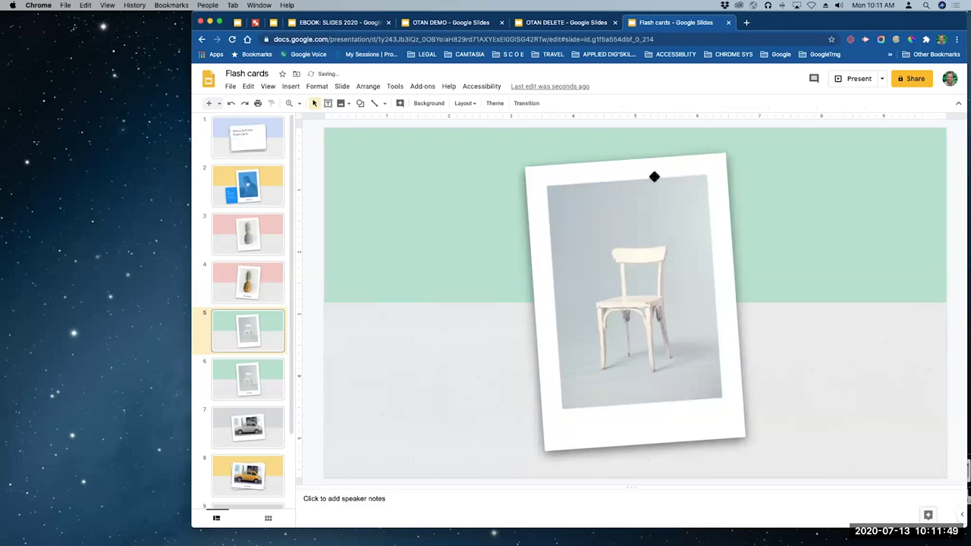
# - Delete the textured grey image across the lower half of slide 5 and select the chair photo
pyautogui.click(615, 170)
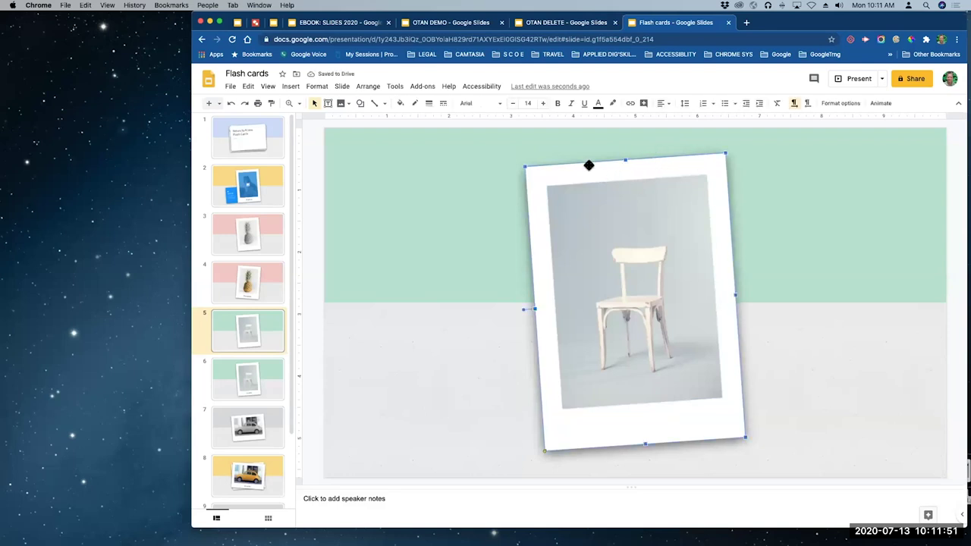
pyautogui.click(368, 86)
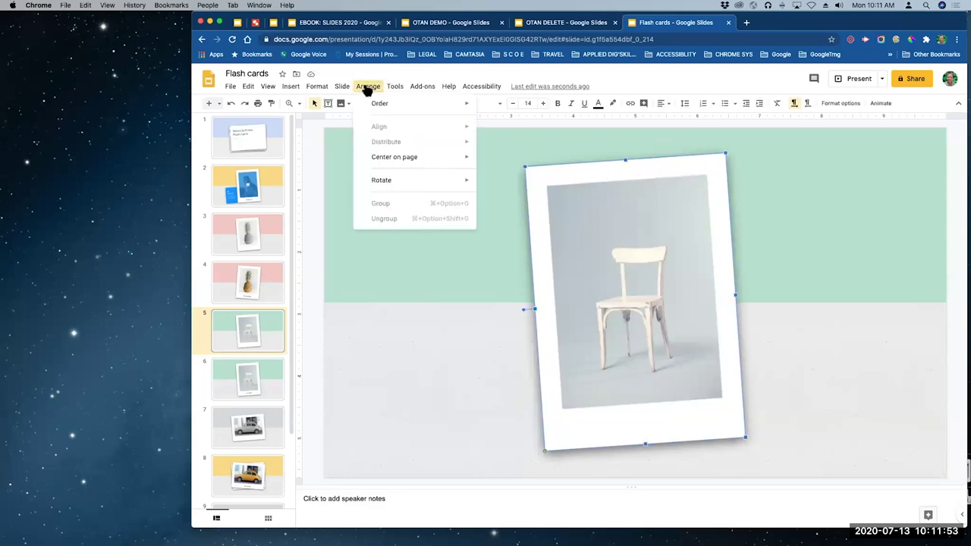
pyautogui.click(434, 383)
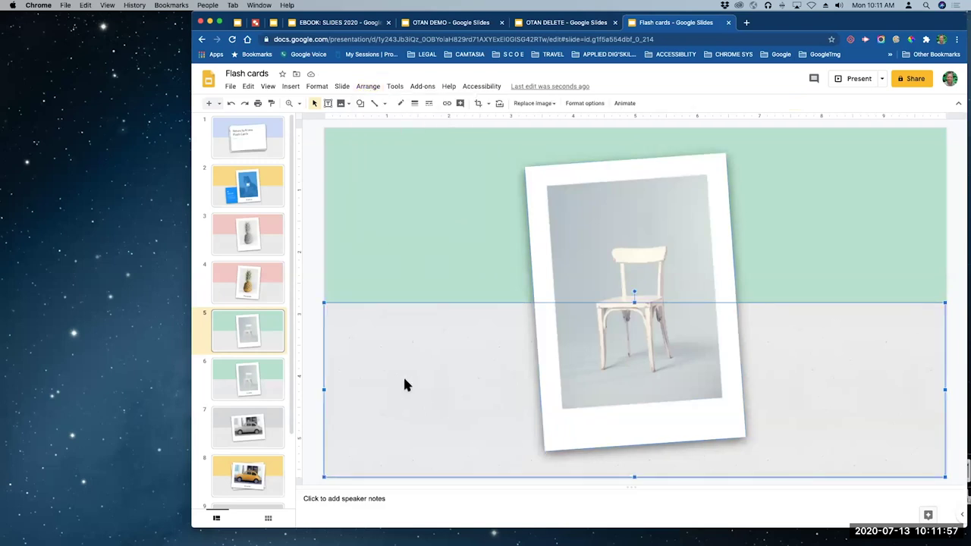
pyautogui.press('Delete')
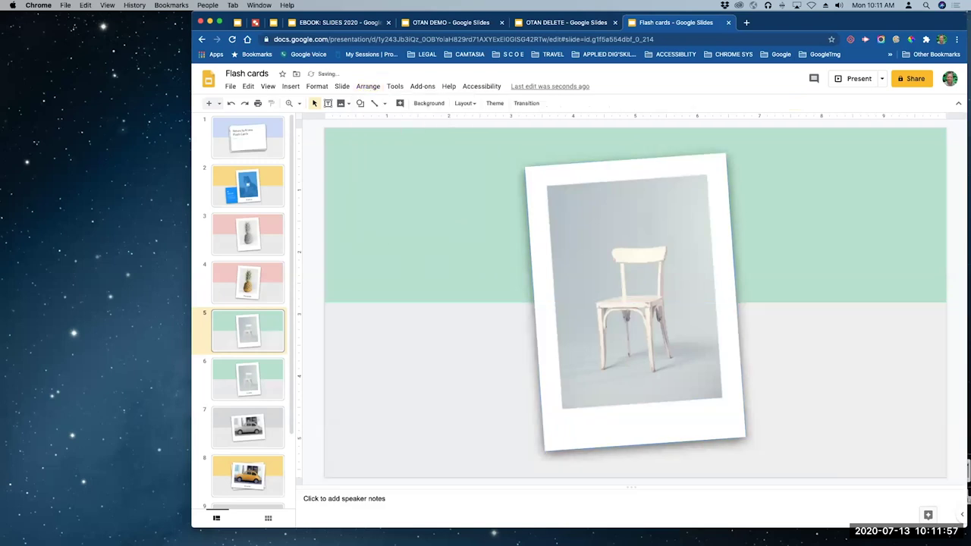
pyautogui.click(670, 218)
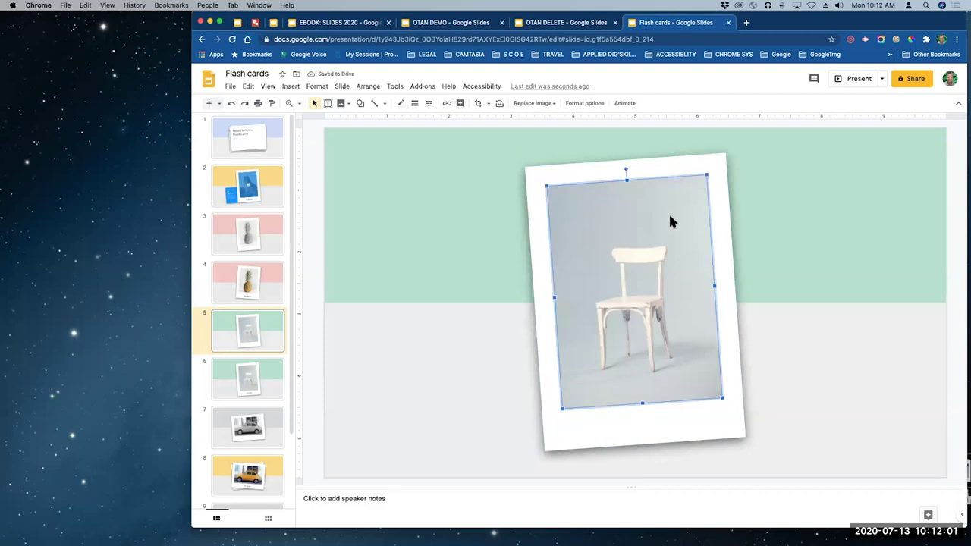
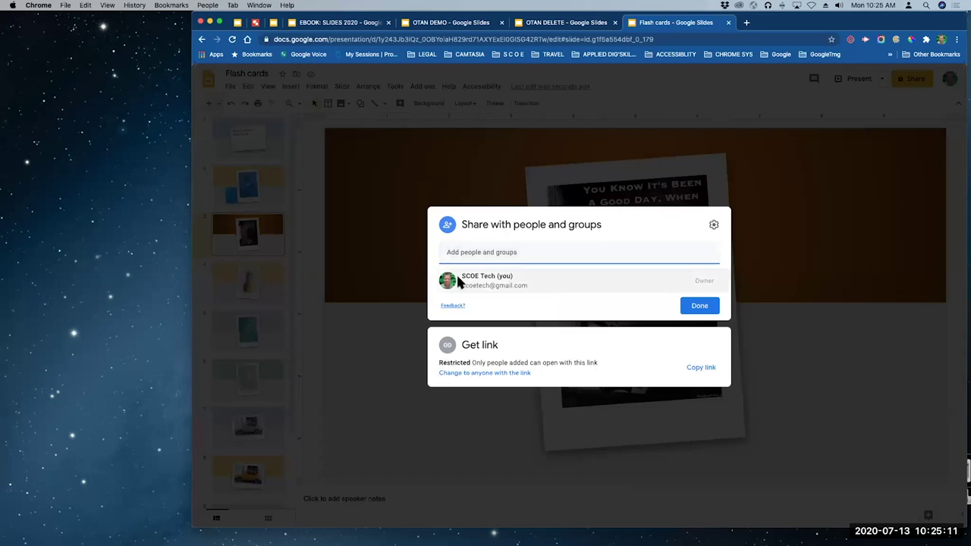
# - Change the Flash cards deck's link access from restricted to anyone with the link
pyautogui.click(448, 251)
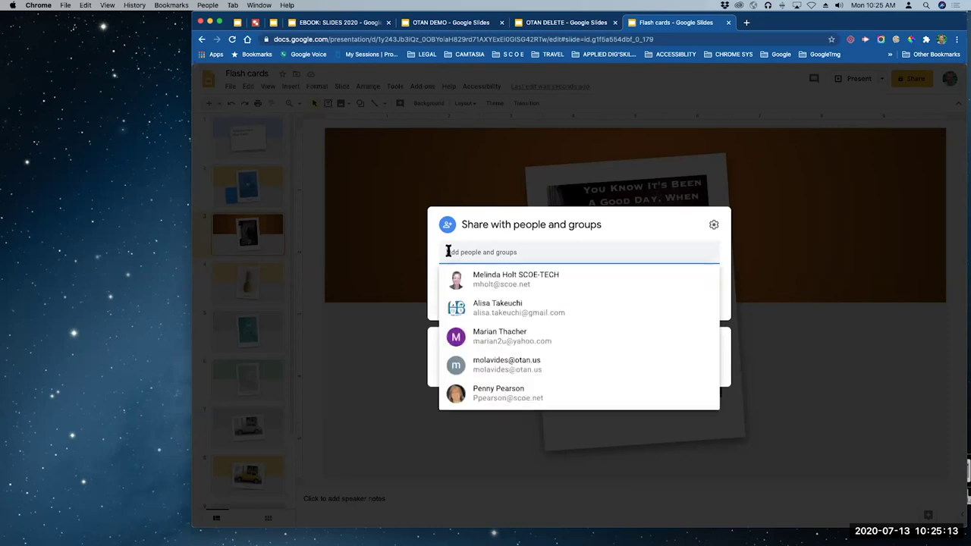
pyautogui.click(573, 234)
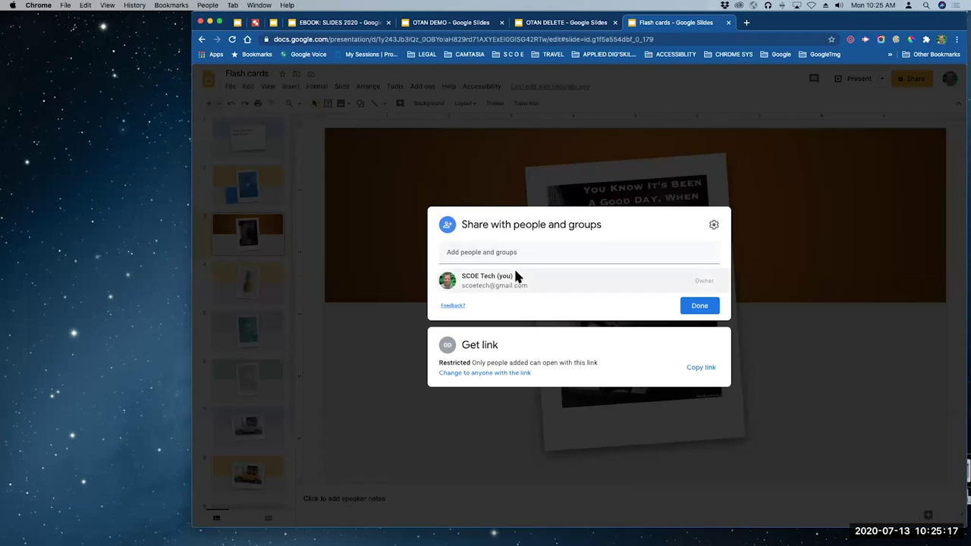
pyautogui.moveTo(516, 276)
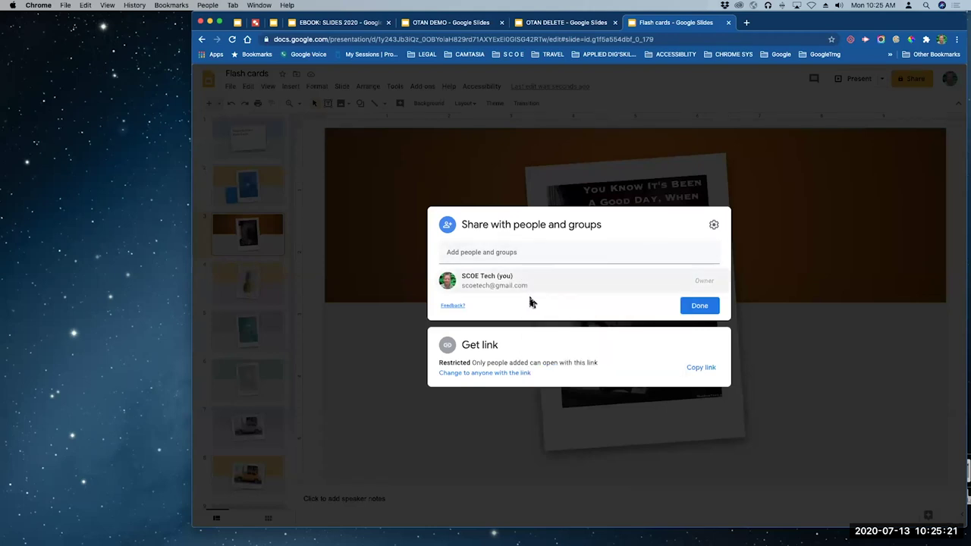
pyautogui.click(497, 373)
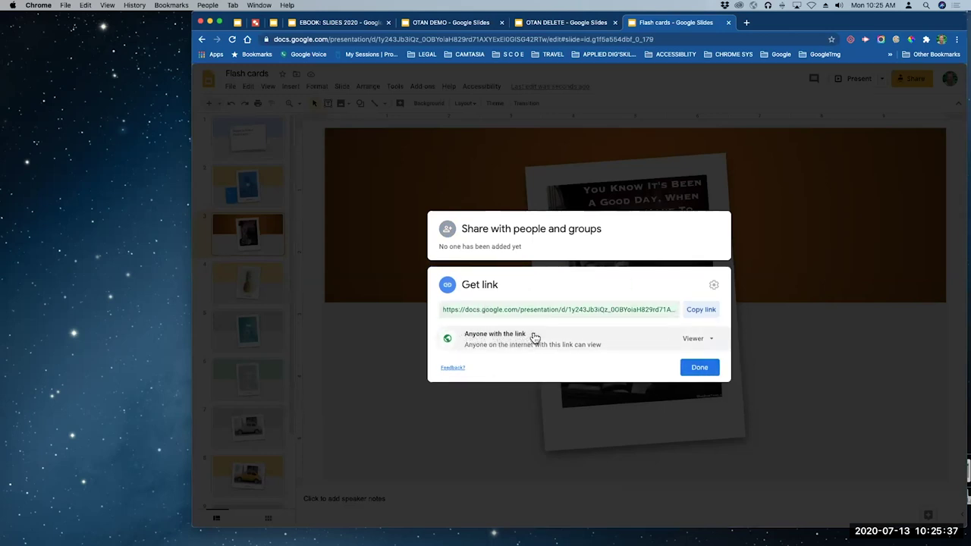
# - Review the role and access options for the Flash cards deck's share link, and close the sharing settings
pyautogui.click(714, 340)
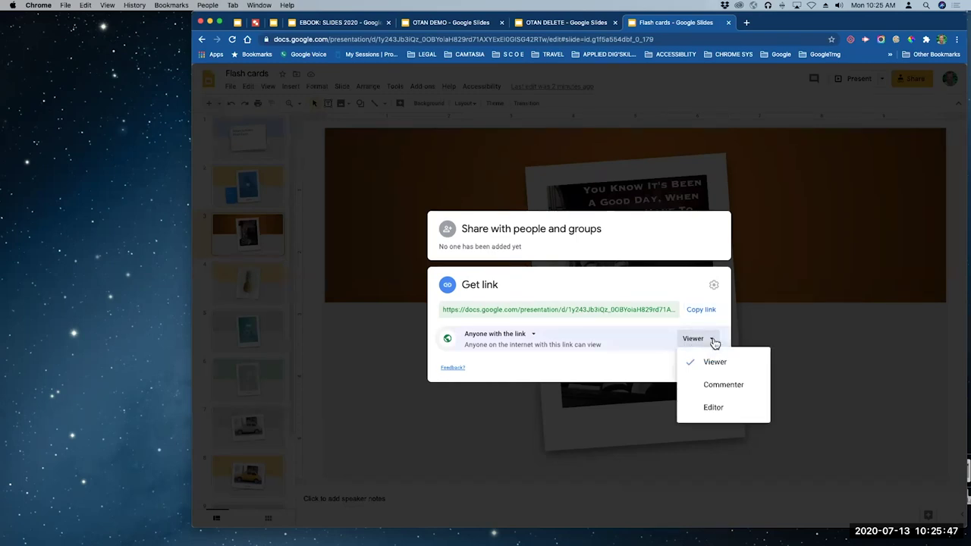
pyautogui.click(725, 333)
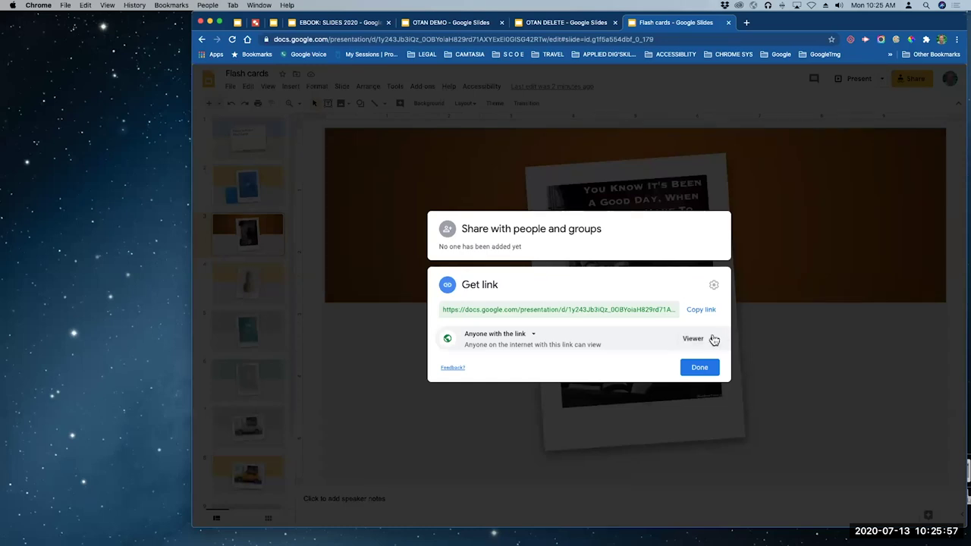
pyautogui.click(714, 340)
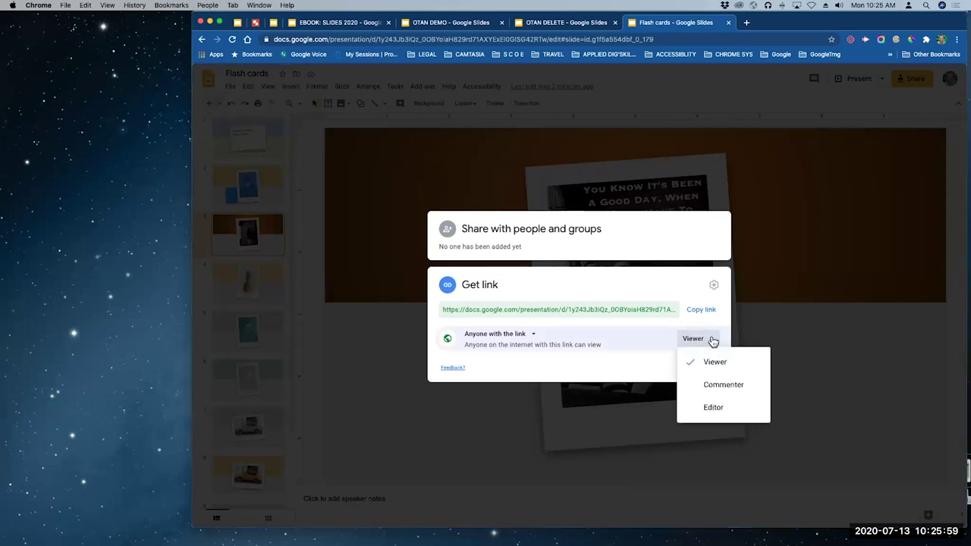
pyautogui.click(727, 338)
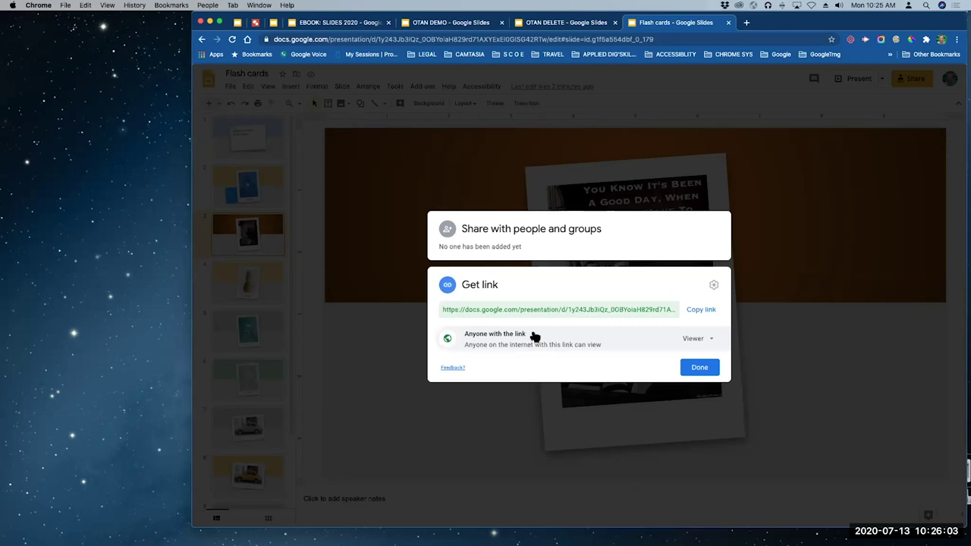
pyautogui.click(700, 368)
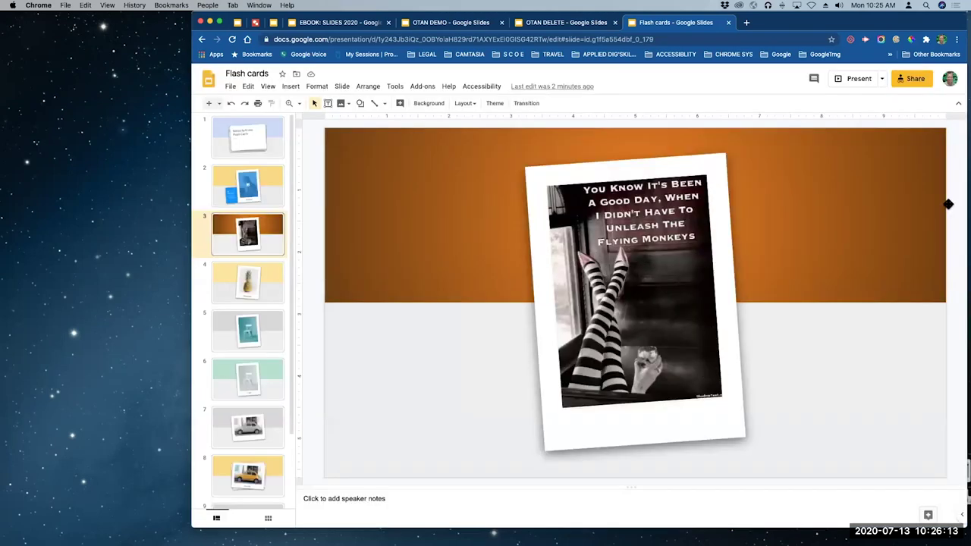
pyautogui.click(914, 79)
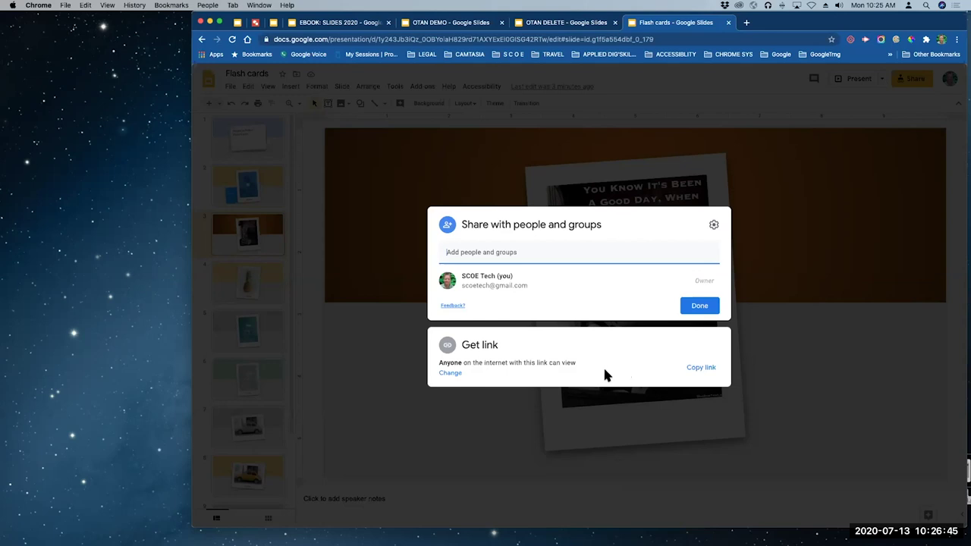
pyautogui.click(450, 373)
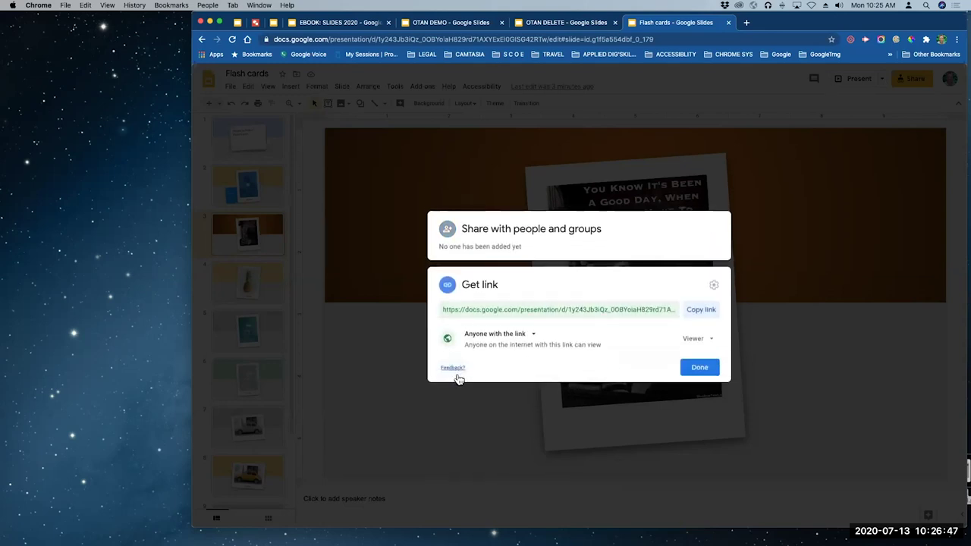
pyautogui.click(531, 335)
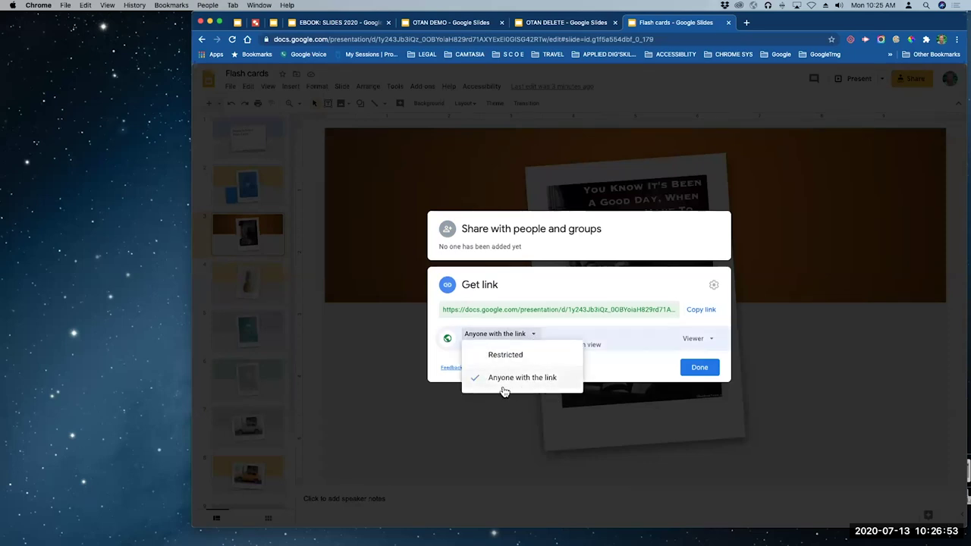
pyautogui.click(585, 279)
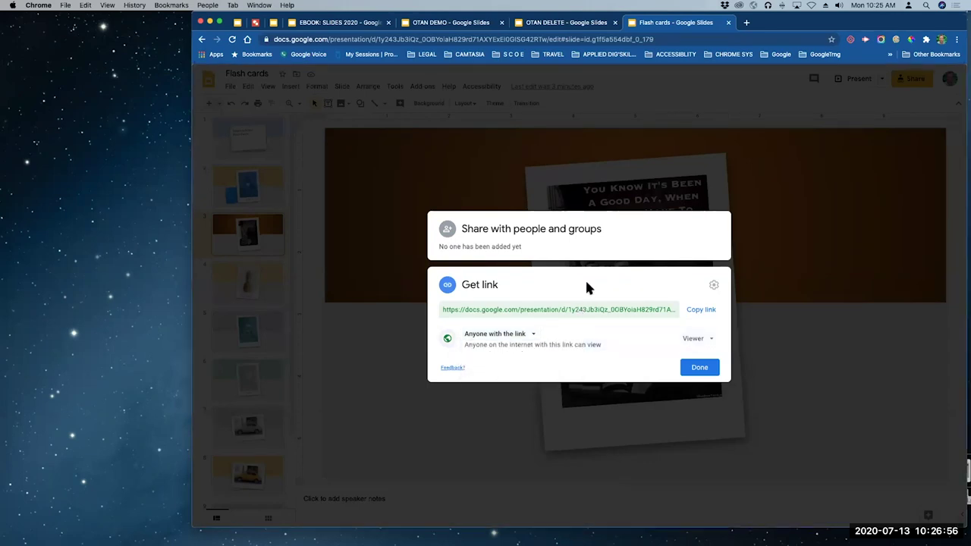
pyautogui.click(699, 367)
# - Turn off editors' ability to change permissions and share, and the download, print and copy option for viewers and commenters
pyautogui.click(916, 79)
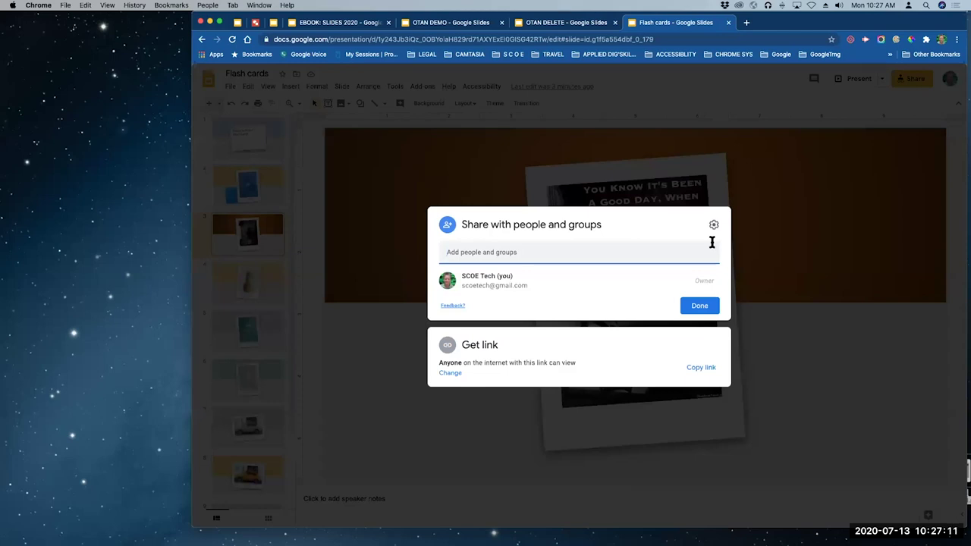
pyautogui.doubleClick(450, 370)
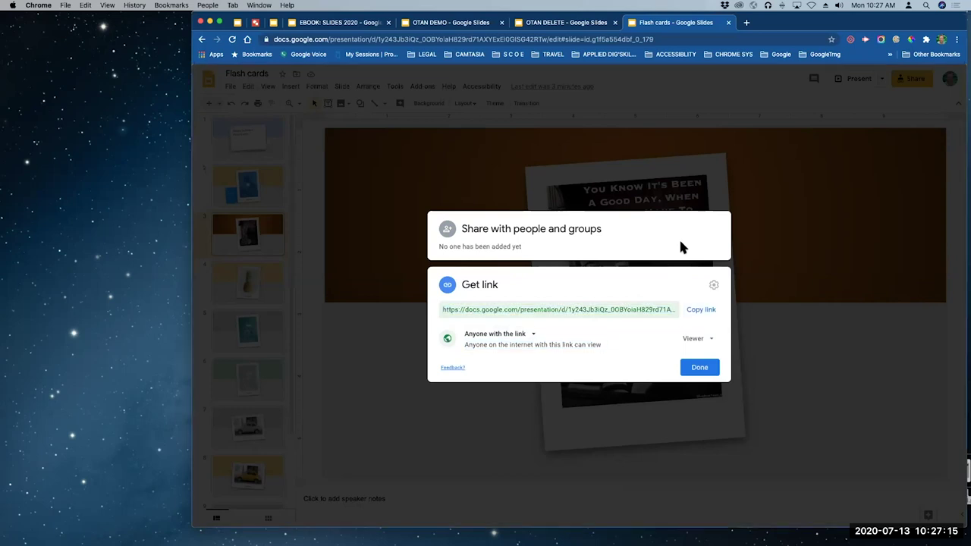
pyautogui.click(681, 246)
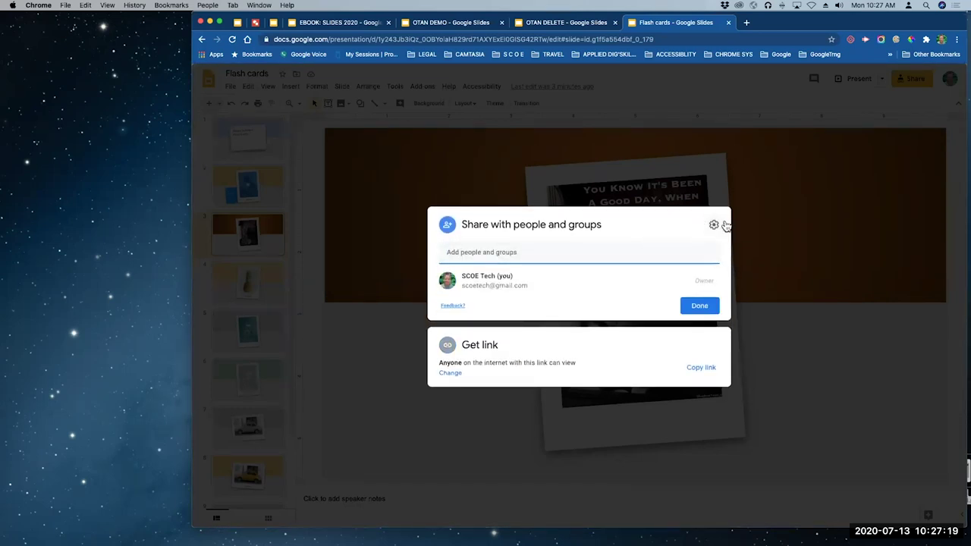
pyautogui.click(608, 338)
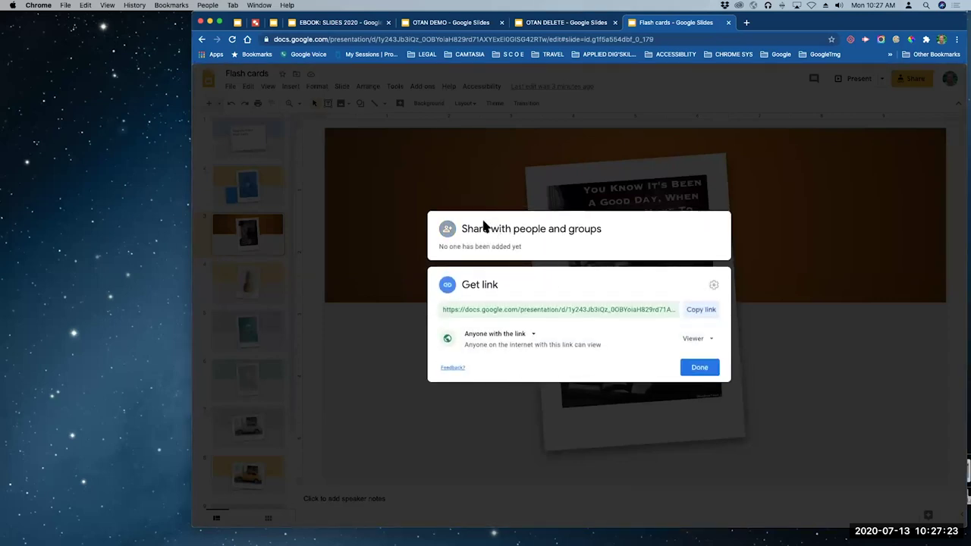
pyautogui.click(651, 225)
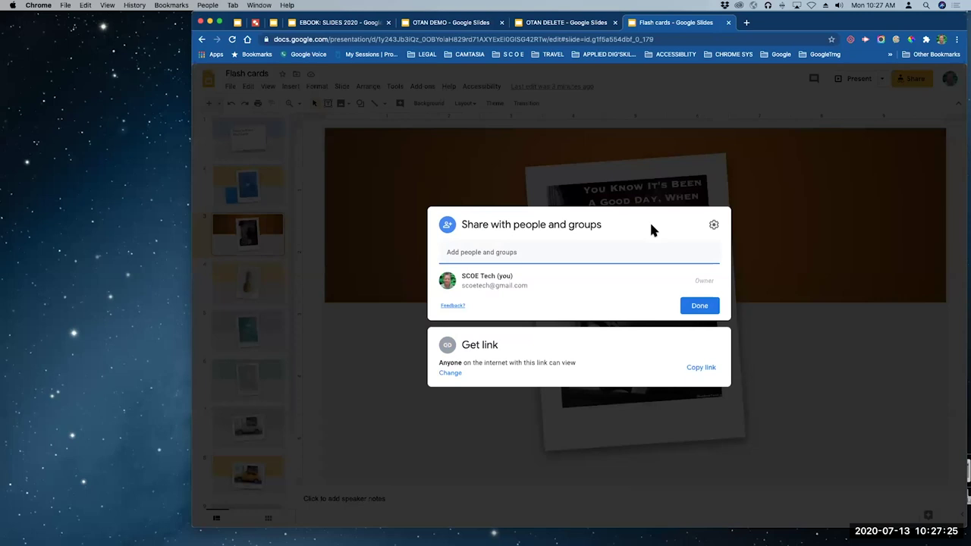
pyautogui.click(714, 226)
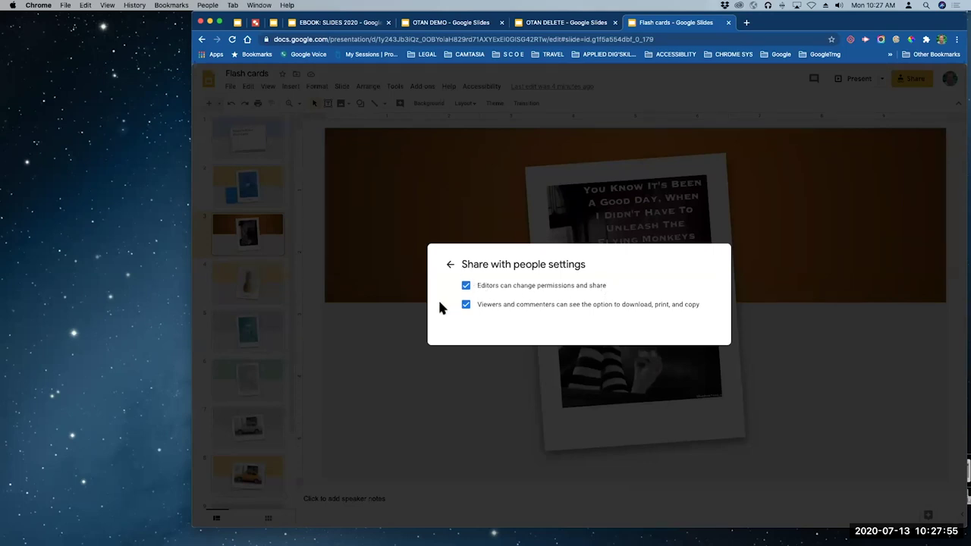
pyautogui.click(465, 286)
pyautogui.click(466, 305)
pyautogui.click(771, 205)
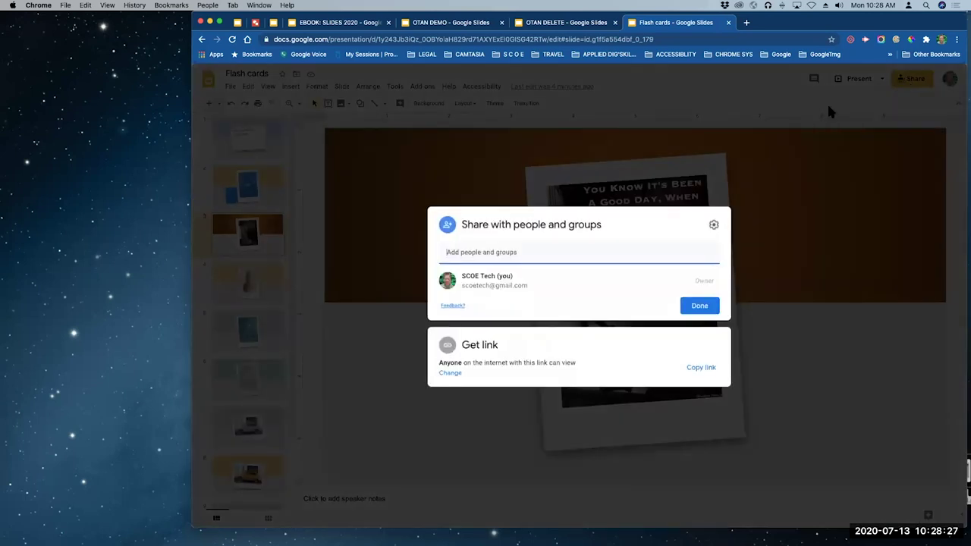
# - Copy the Flash cards deck's share link and leave the sharing settings
pyautogui.click(697, 371)
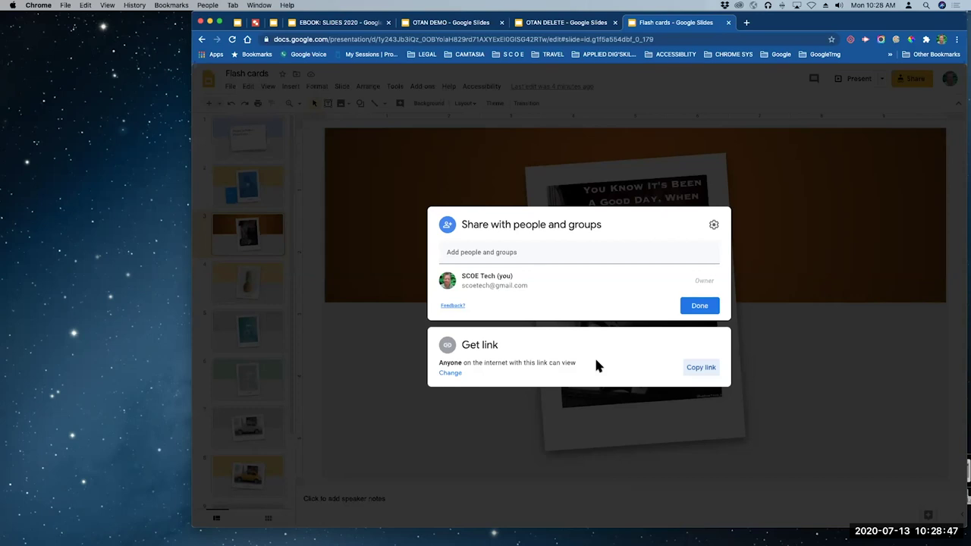
pyautogui.click(790, 202)
# - In the EBOOK: SLIDES 2020 deck, delete the blank slide 9 and go to the first slide
pyautogui.moveTo(793, 23); pyautogui.dragTo(860, 29)
pyautogui.click(350, 58)
pyautogui.rightClick(244, 370)
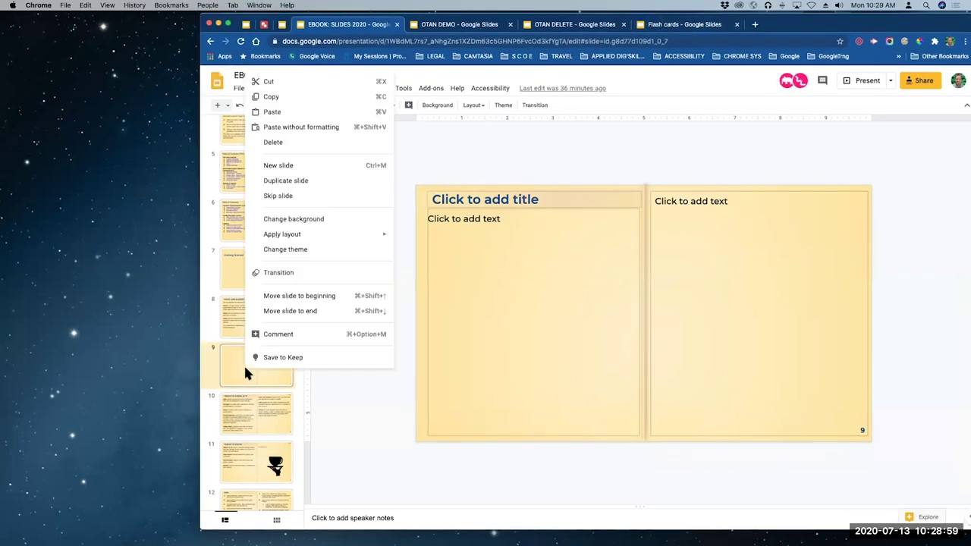
pyautogui.click(278, 147)
pyautogui.scroll(5, 261, 173)
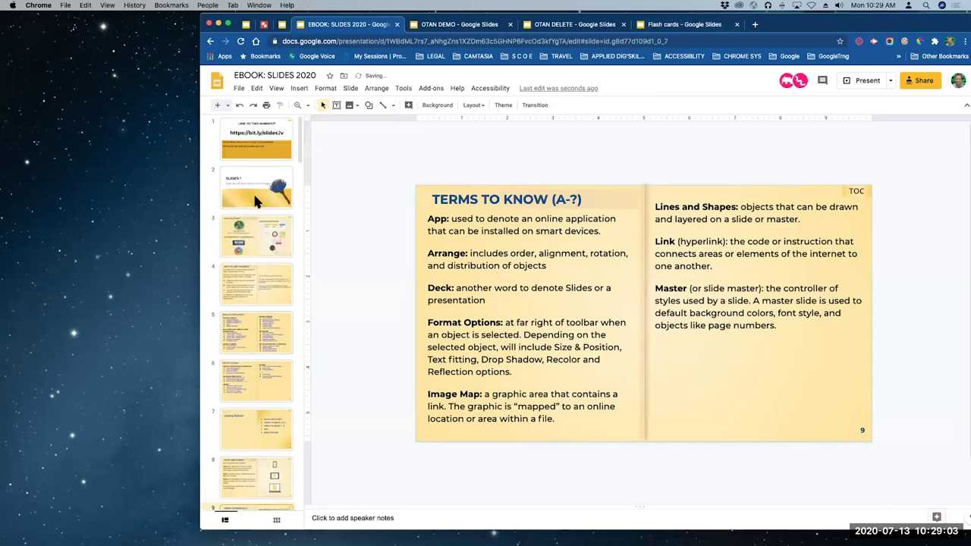
pyautogui.press('Home')
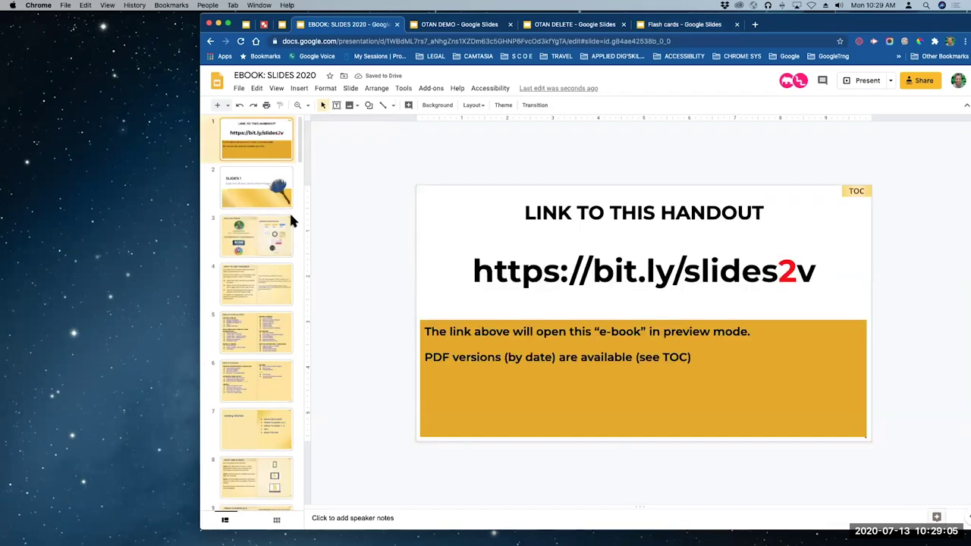
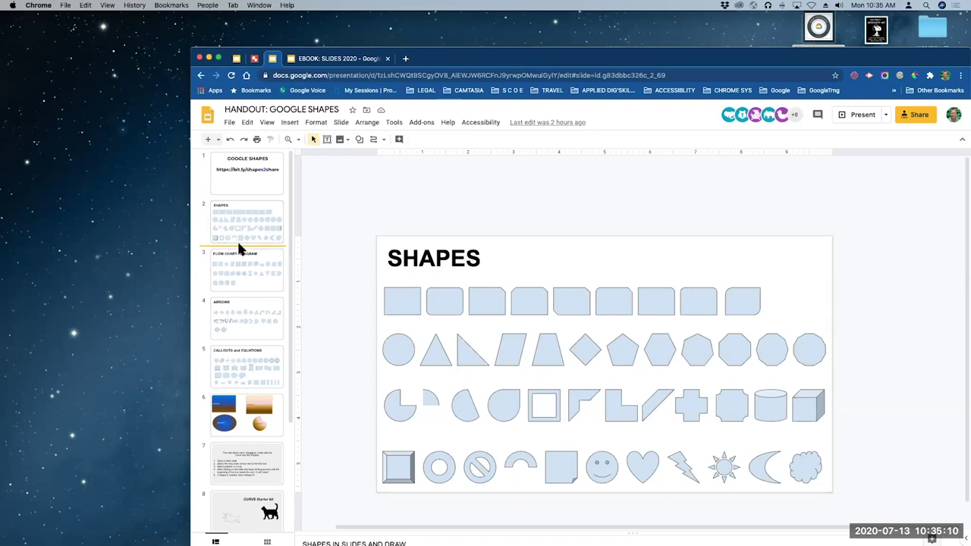
# - Insert a slide with the WHITE BLANK layout after the SHAPES slide and delete it again
pyautogui.click(218, 142)
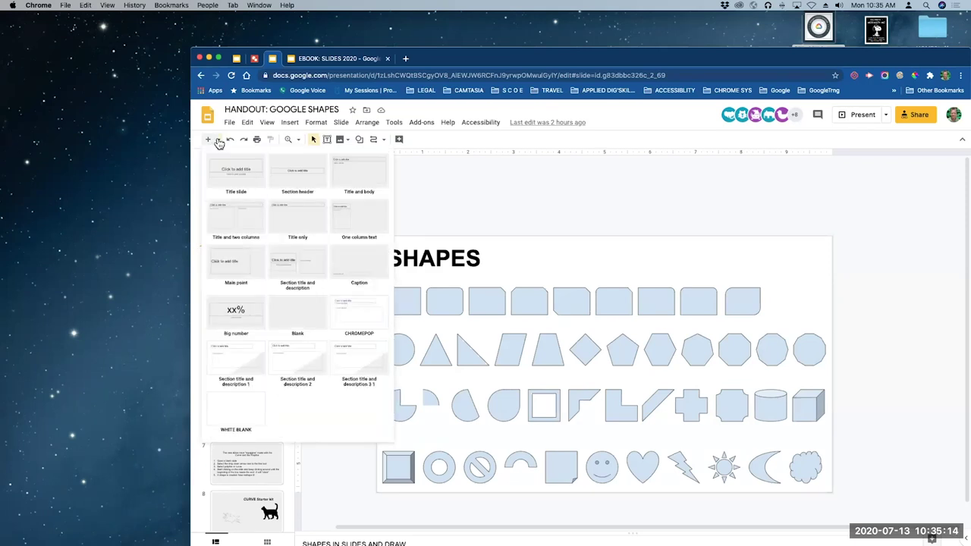
pyautogui.click(248, 414)
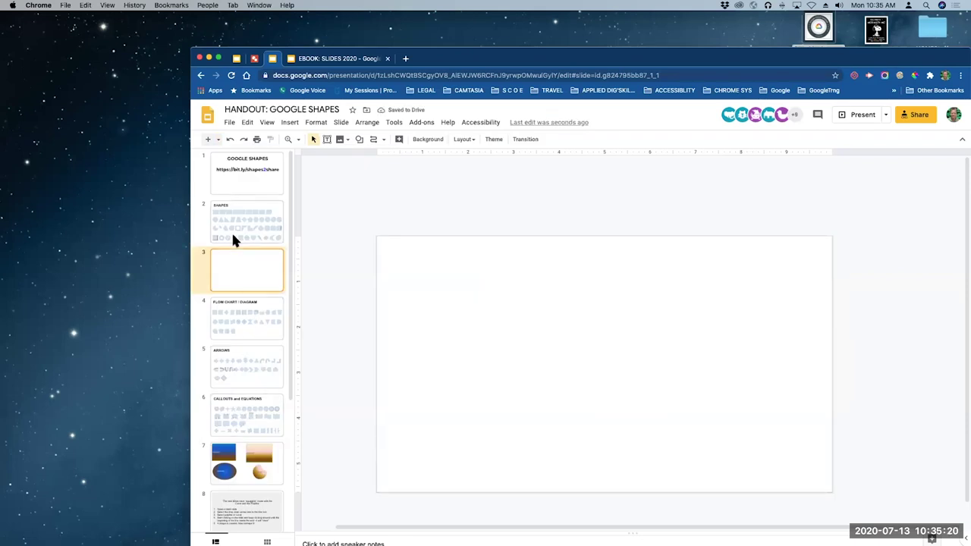
pyautogui.press('Delete')
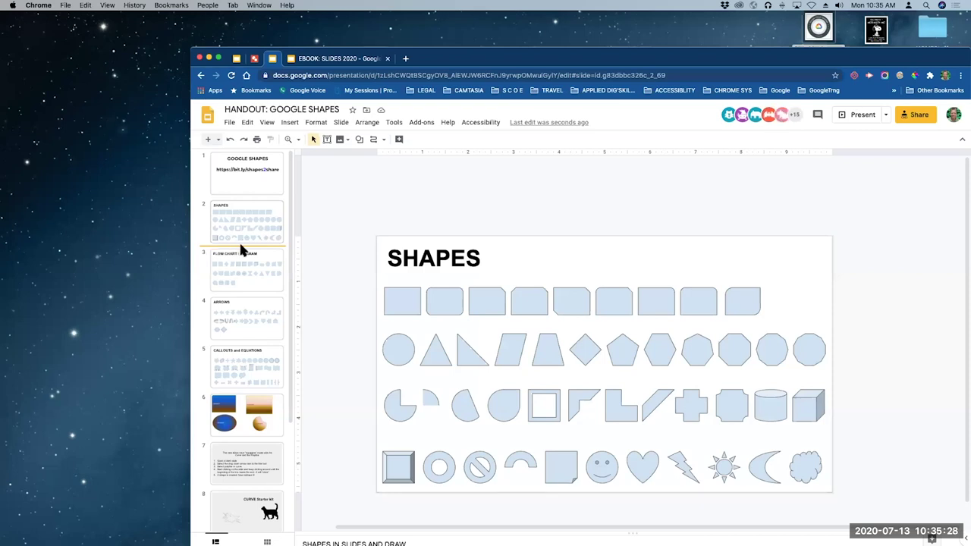
# - Add a new slide directly below the SHAPES slide and remove it again
pyautogui.rightClick(239, 240)
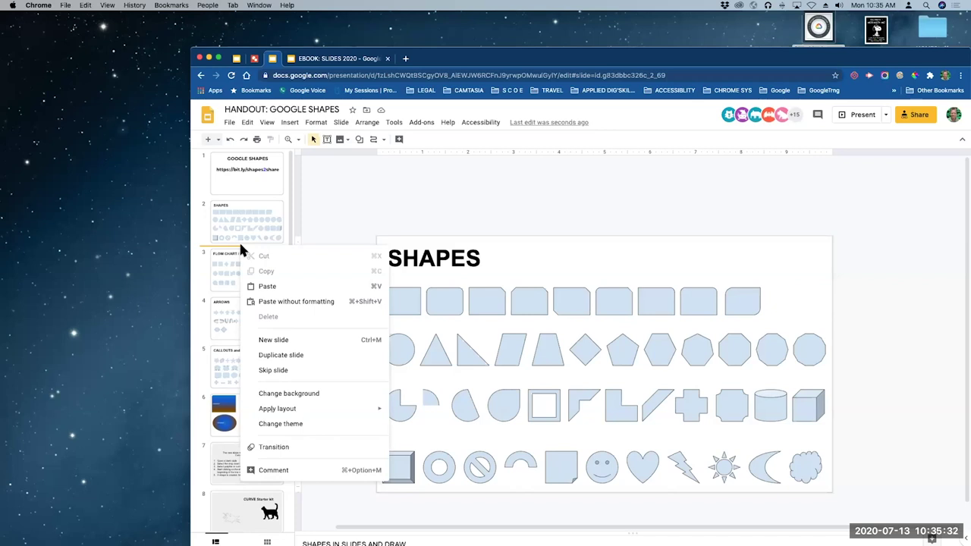
pyautogui.click(273, 341)
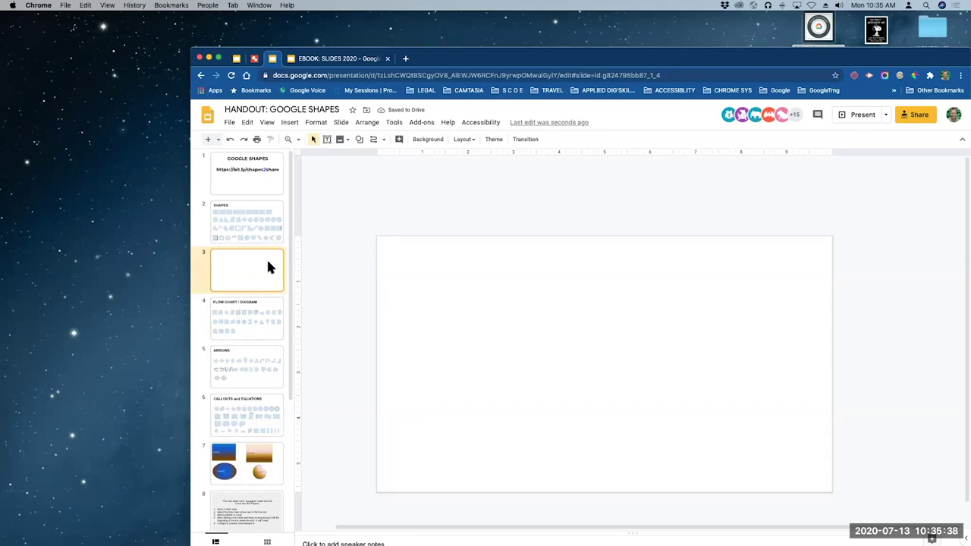
pyautogui.press('Delete')
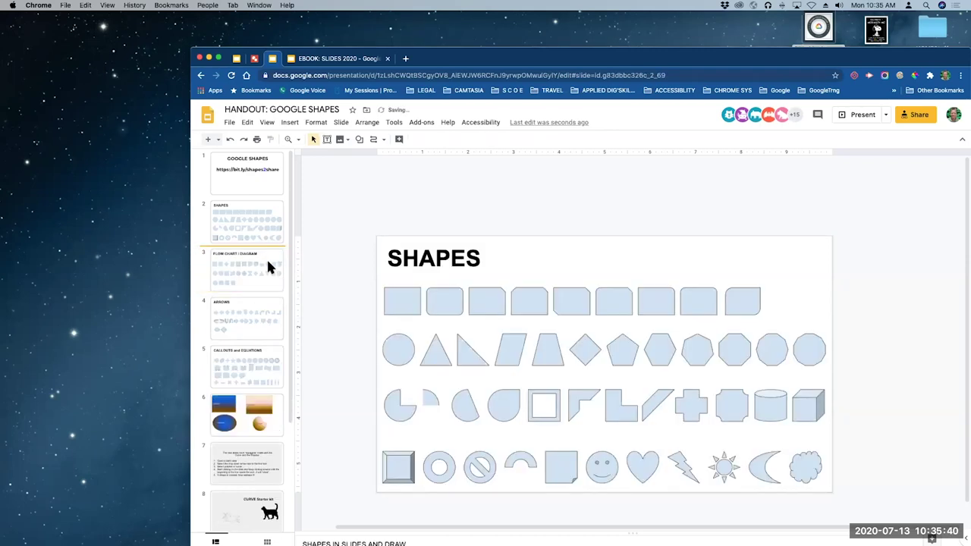
pyautogui.click(229, 123)
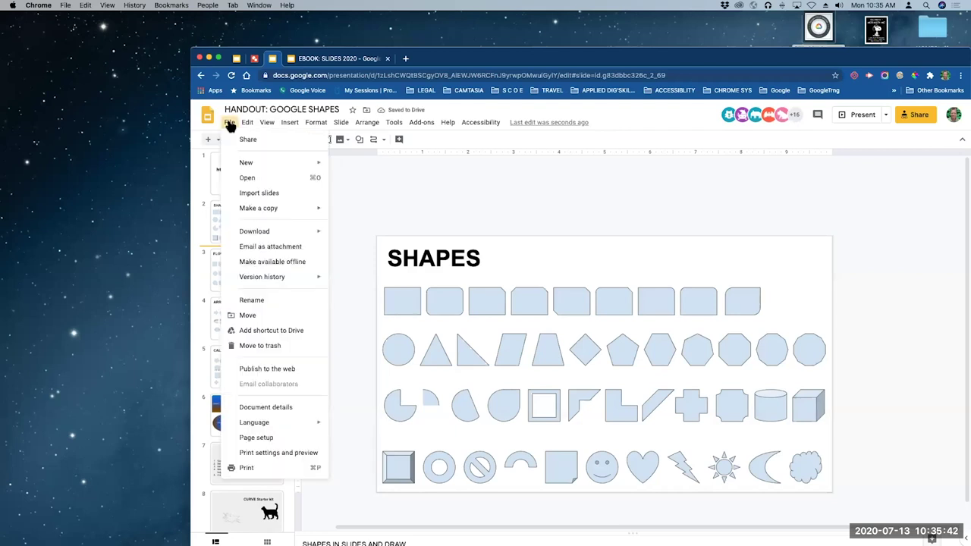
pyautogui.moveTo(276, 208)
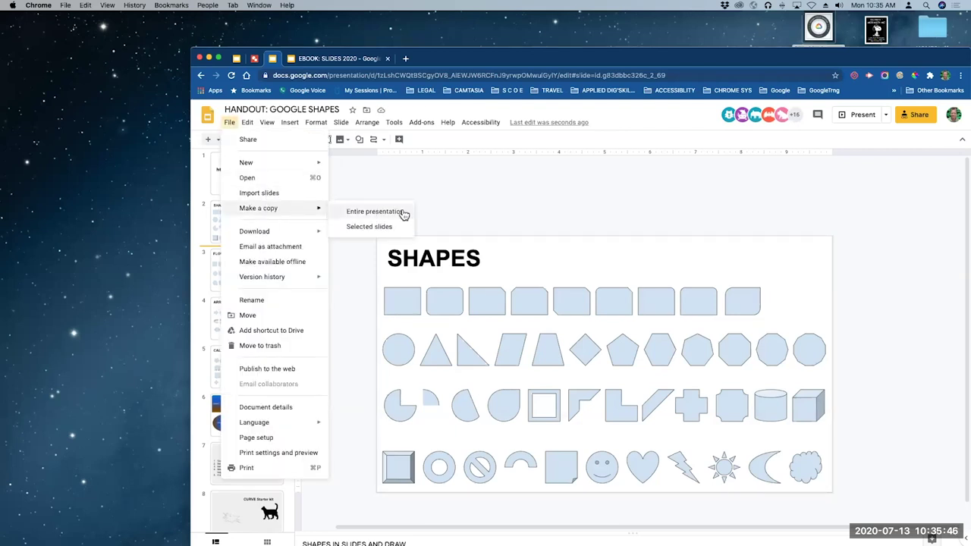
pyautogui.click(612, 226)
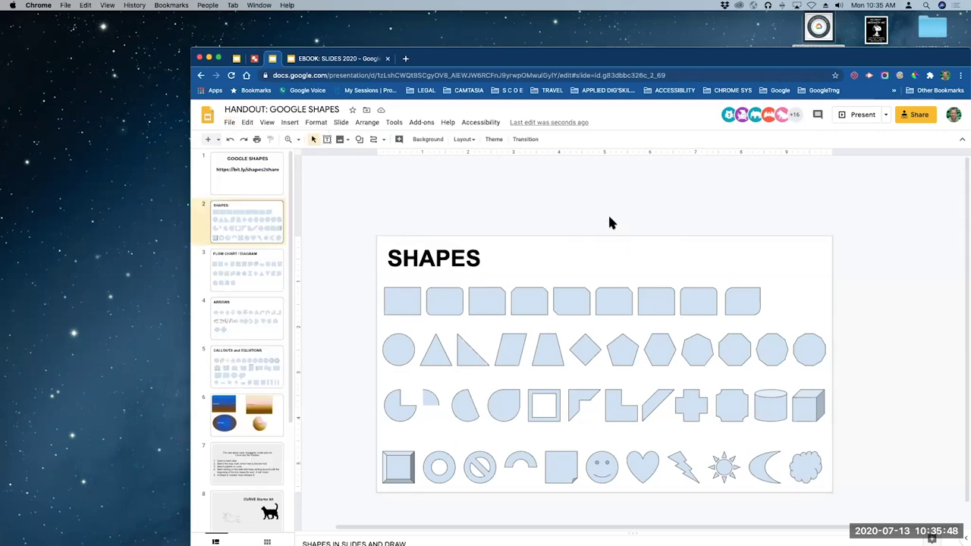
# - Insert a new blank slide between the SHAPES and FLOW CHART / DIAGRAM slides
pyautogui.click(213, 241)
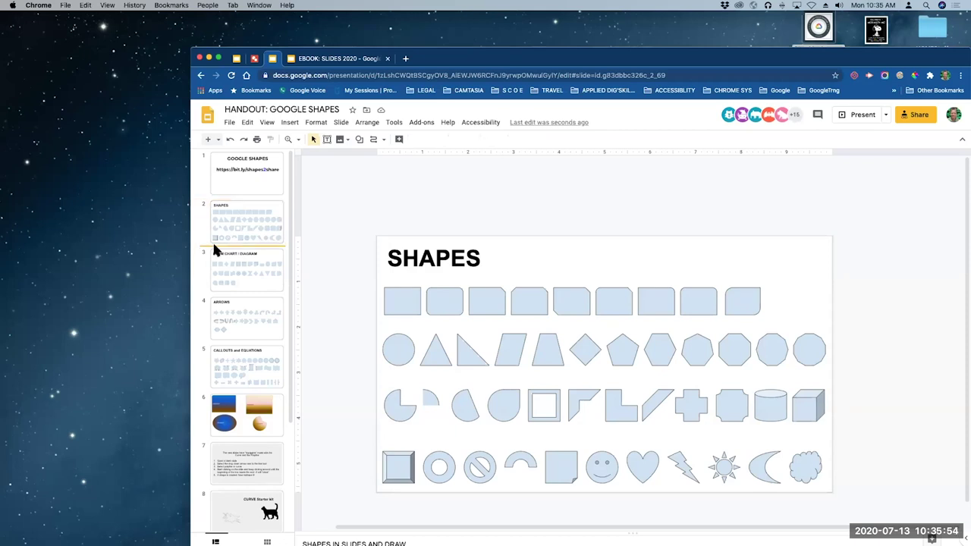
pyautogui.rightClick(223, 243)
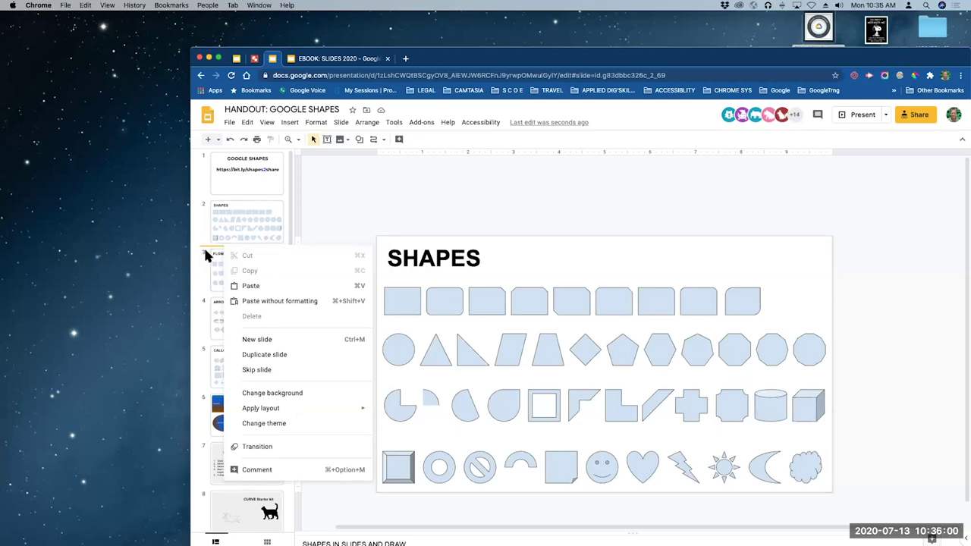
pyautogui.click(257, 340)
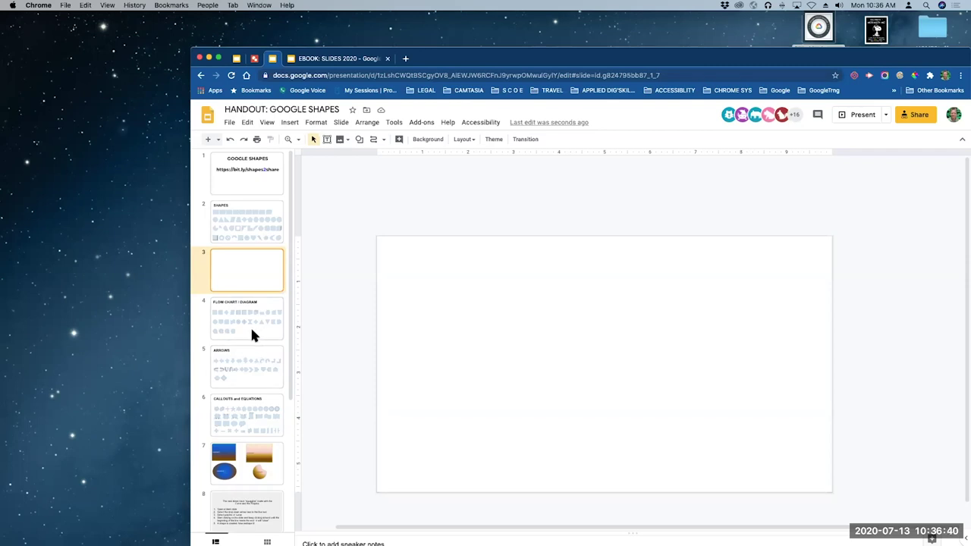
pyautogui.rightClick(235, 250)
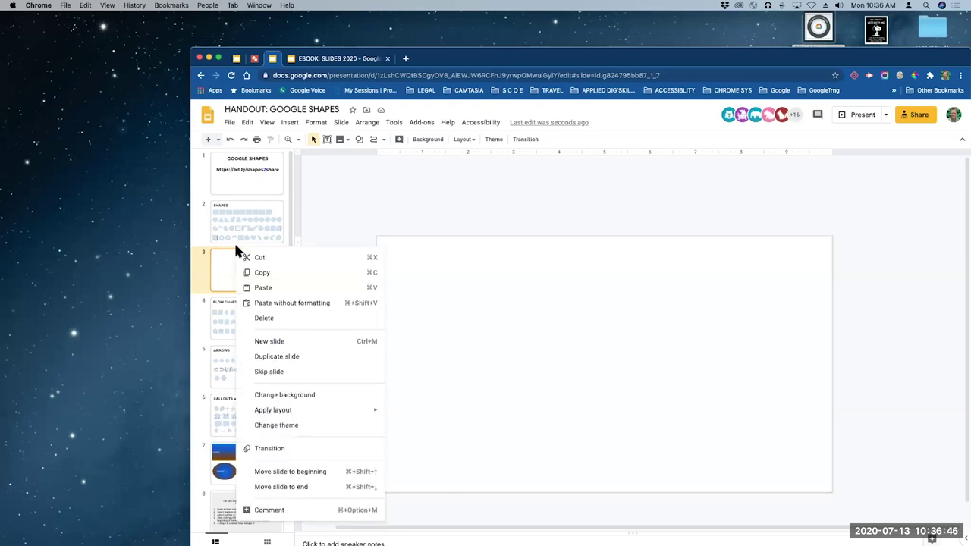
pyautogui.click(221, 284)
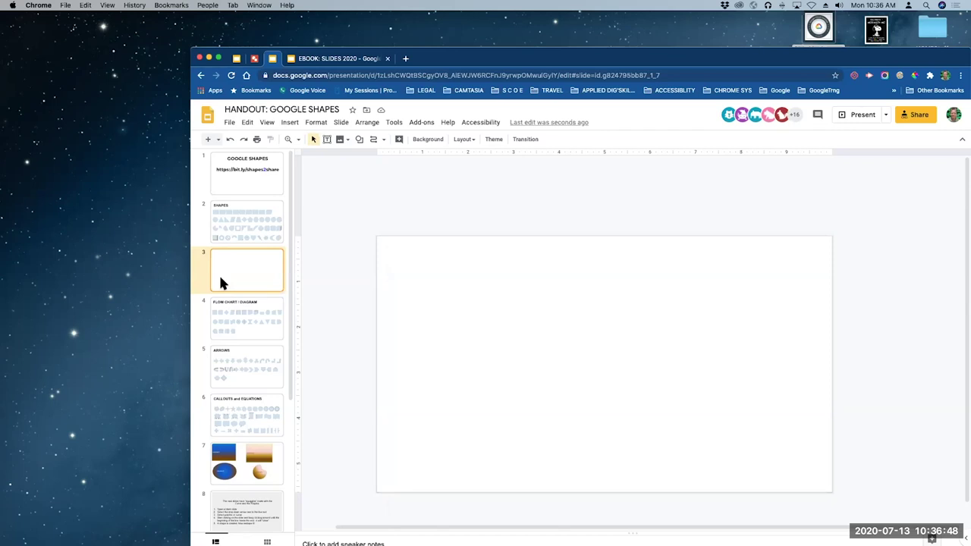
# - Copy the three-quarter pie shape from the SHAPES slide and paste it onto the blank slide 3
pyautogui.click(246, 209)
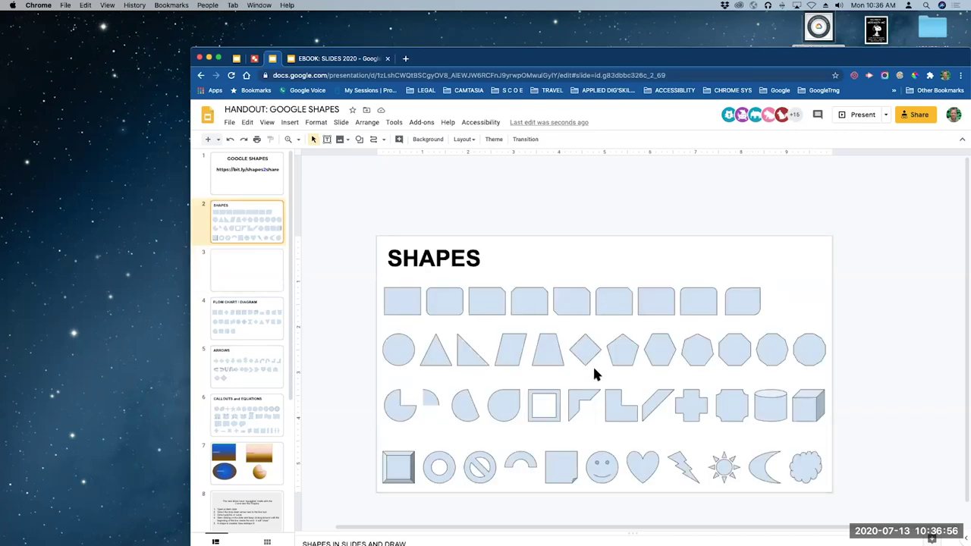
pyautogui.click(611, 407)
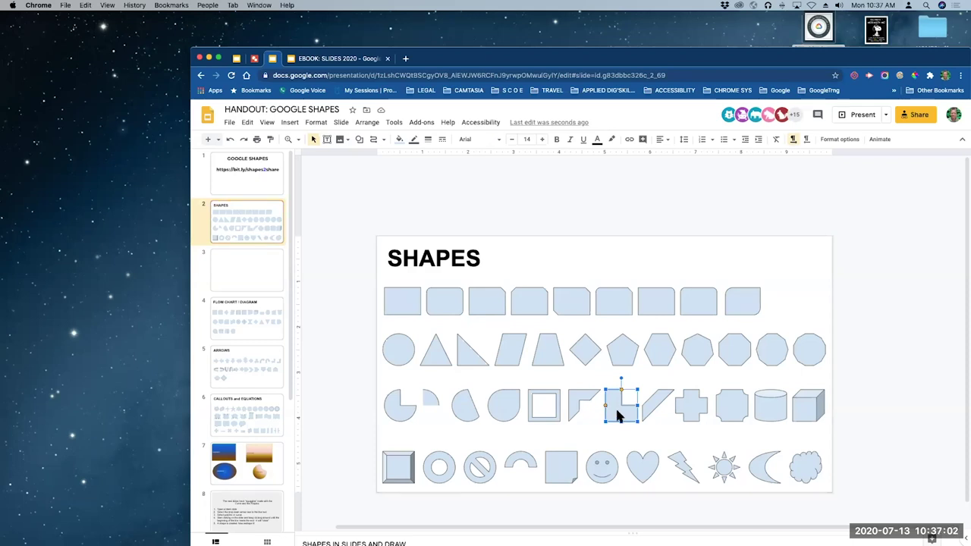
pyautogui.click(401, 381)
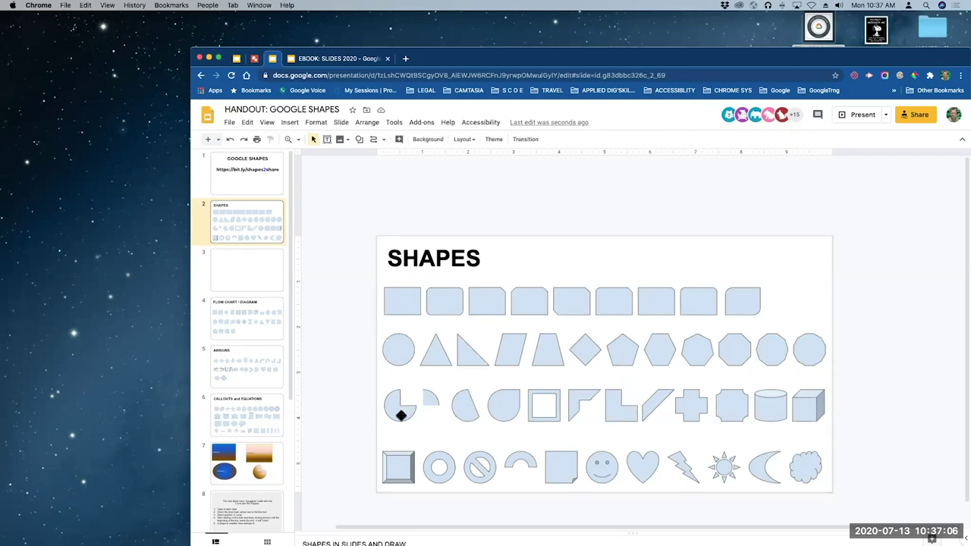
pyautogui.click(401, 415)
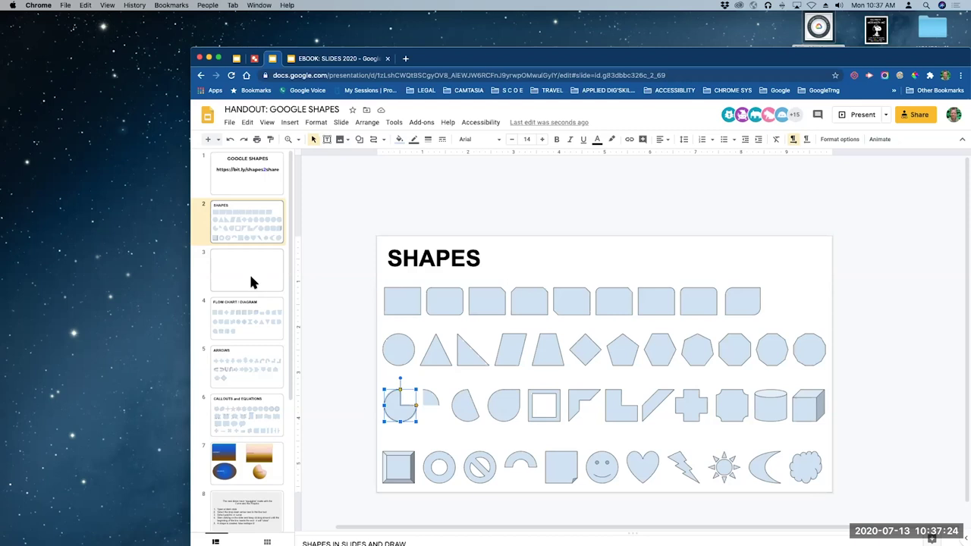
pyautogui.click(249, 276)
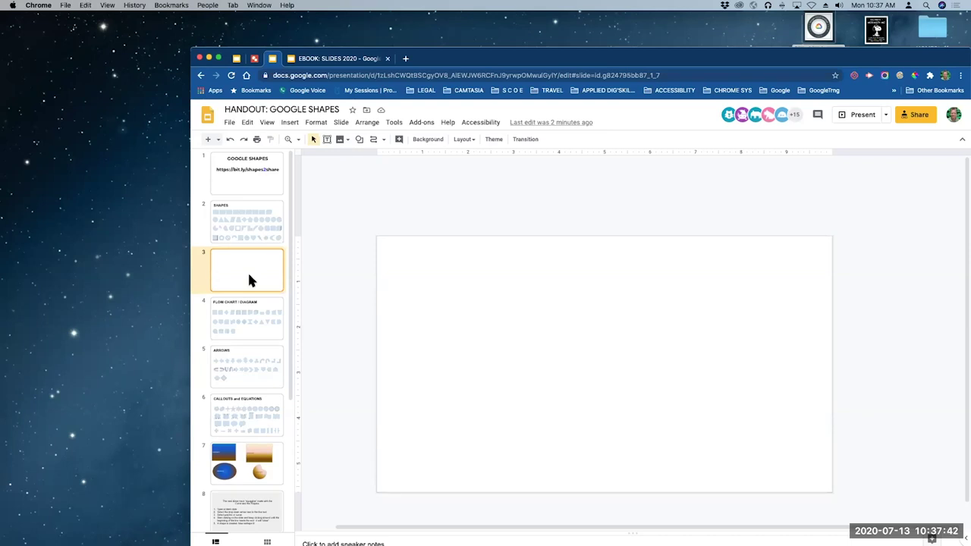
pyautogui.press('super+v')
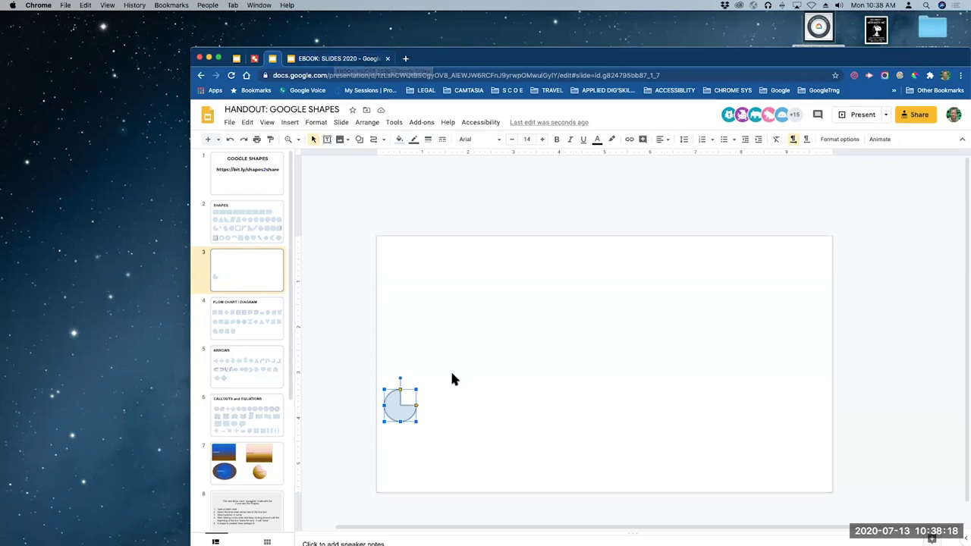
# - Enlarge the pasted pie shape, narrow its width to make it rounder, and place it left of the slide's centre
pyautogui.moveTo(392, 413); pyautogui.dragTo(493, 334)
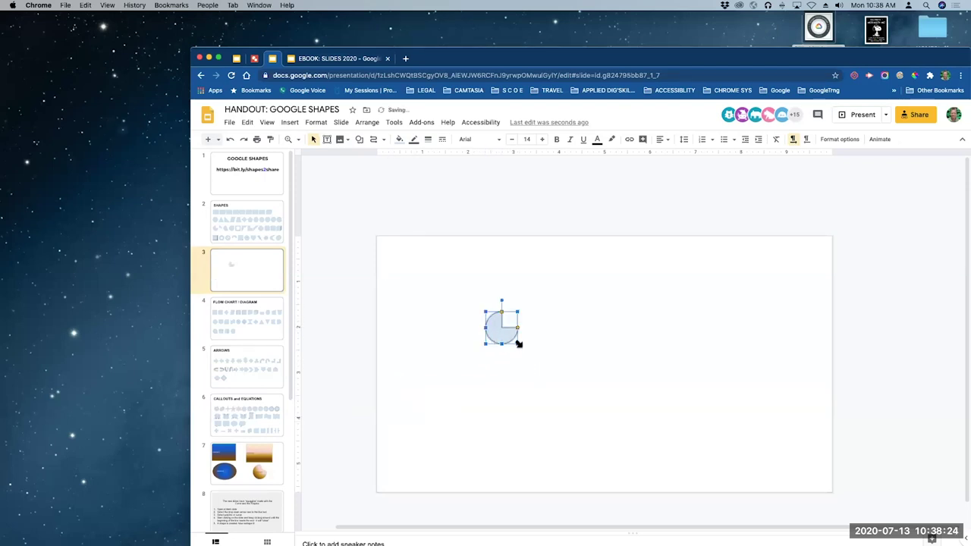
pyautogui.moveTo(627, 428); pyautogui.dragTo(636, 440)
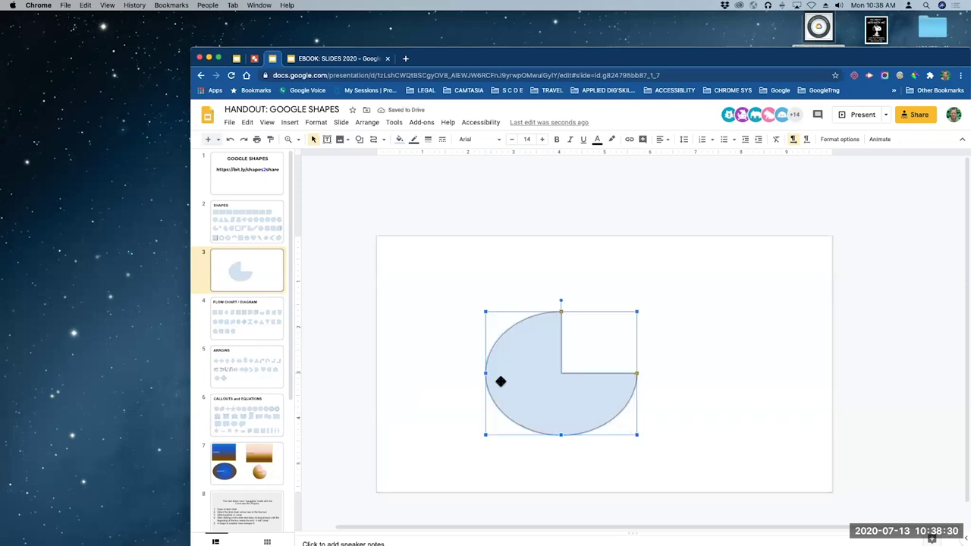
pyautogui.moveTo(487, 374); pyautogui.dragTo(515, 373)
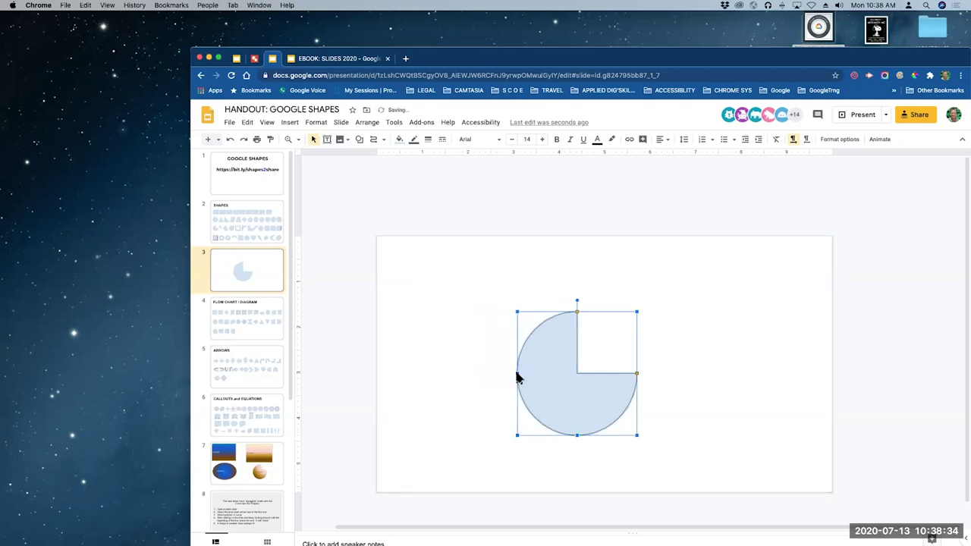
pyautogui.moveTo(585, 390); pyautogui.dragTo(532, 378)
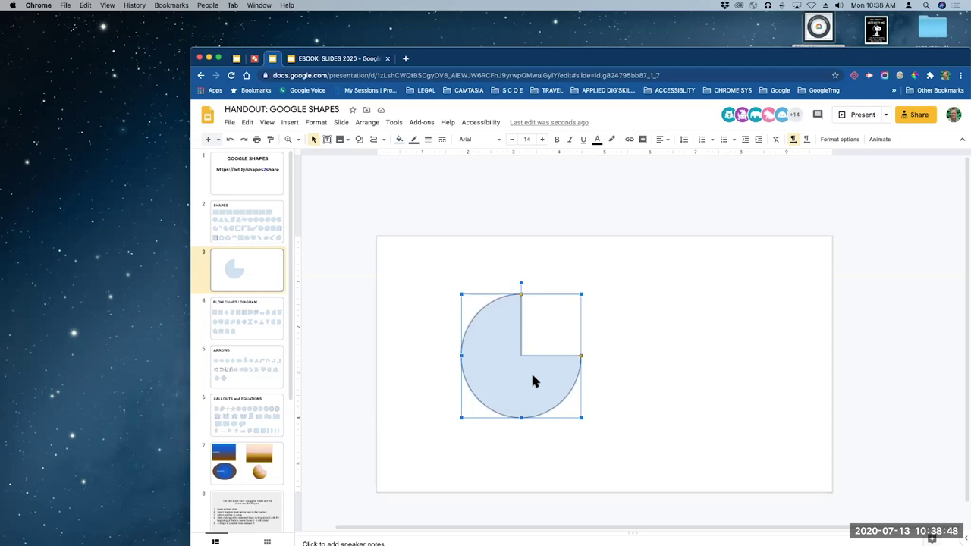
# - View the THE SHAPES slide and its TOC box in the EBOOK: SLIDES 2020 deck, and return to the shapes handout
pyautogui.click(353, 59)
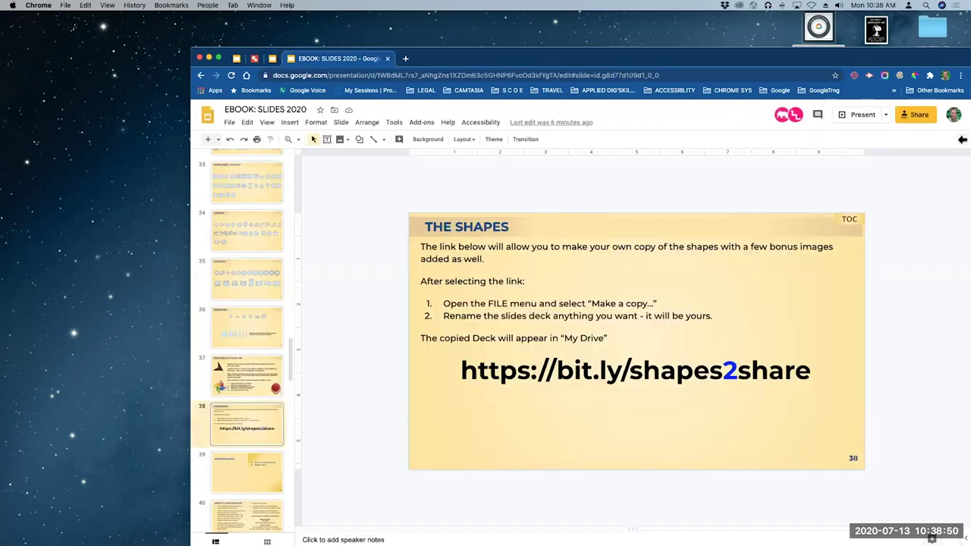
pyautogui.click(856, 219)
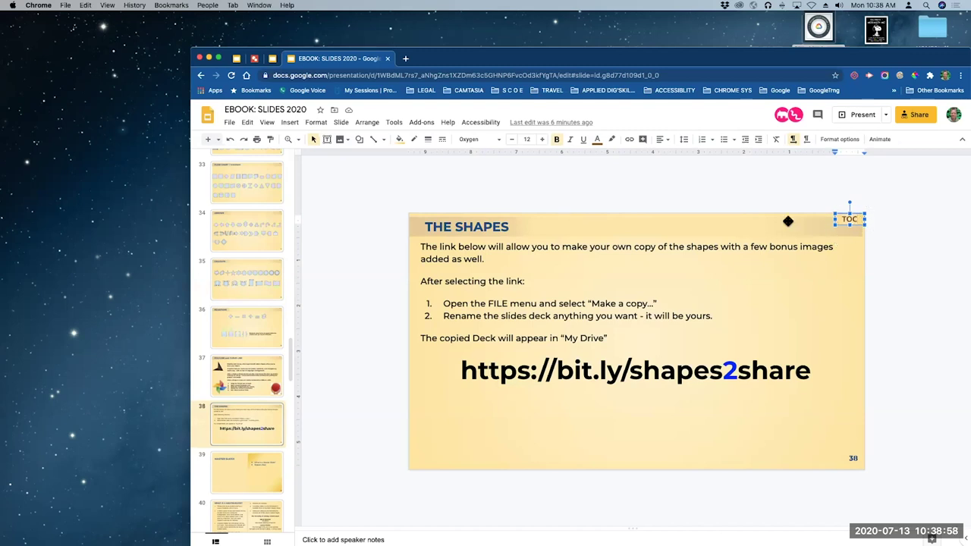
pyautogui.click(274, 60)
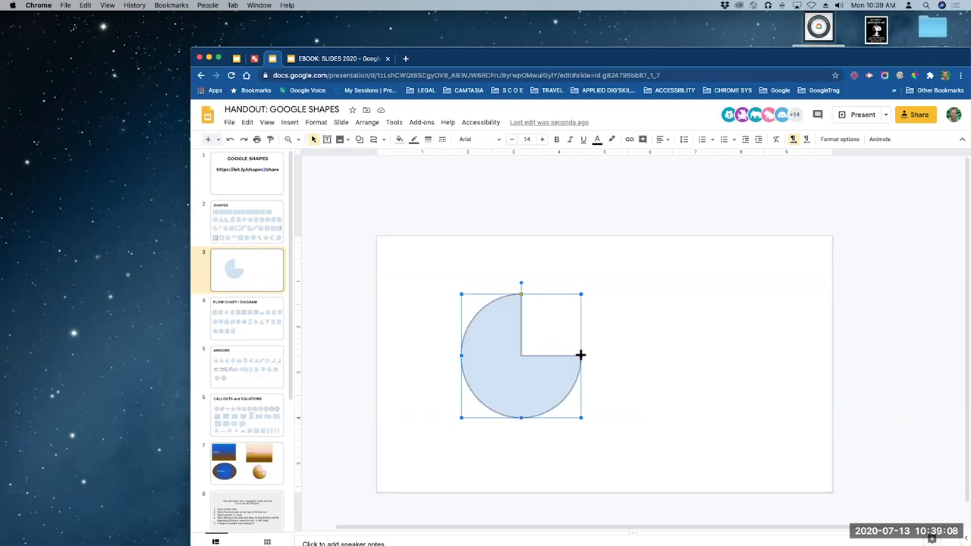
# - Narrow the pie shape slightly and adjust both edges of its opening, leaving only a thin wedge cut out at the lower right
pyautogui.moveTo(583, 355)
pyautogui.mouseDown()
pyautogui.moveTo(577, 334)
pyautogui.moveTo(557, 334)
pyautogui.moveTo(575, 336)
pyautogui.moveTo(597, 363)
pyautogui.mouseUp()
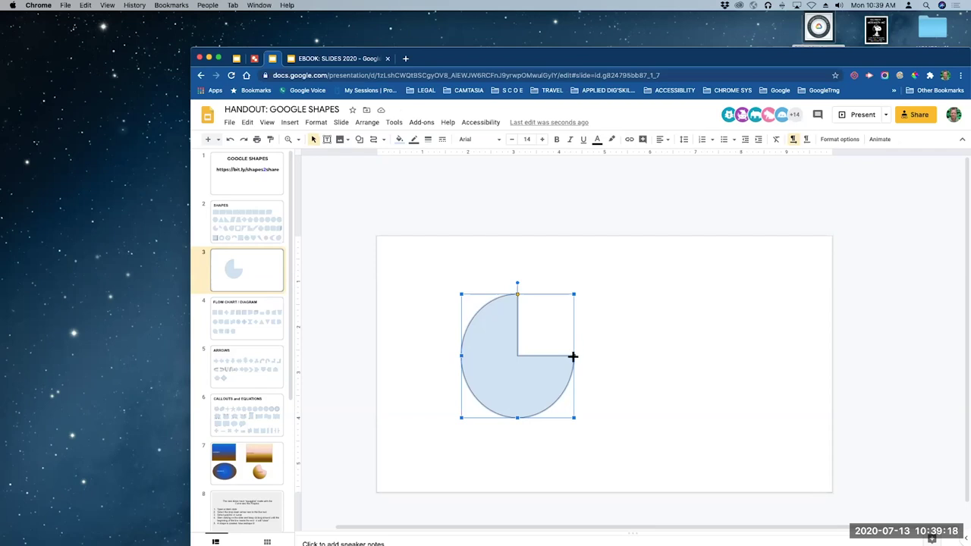
pyautogui.moveTo(573, 356); pyautogui.dragTo(559, 396)
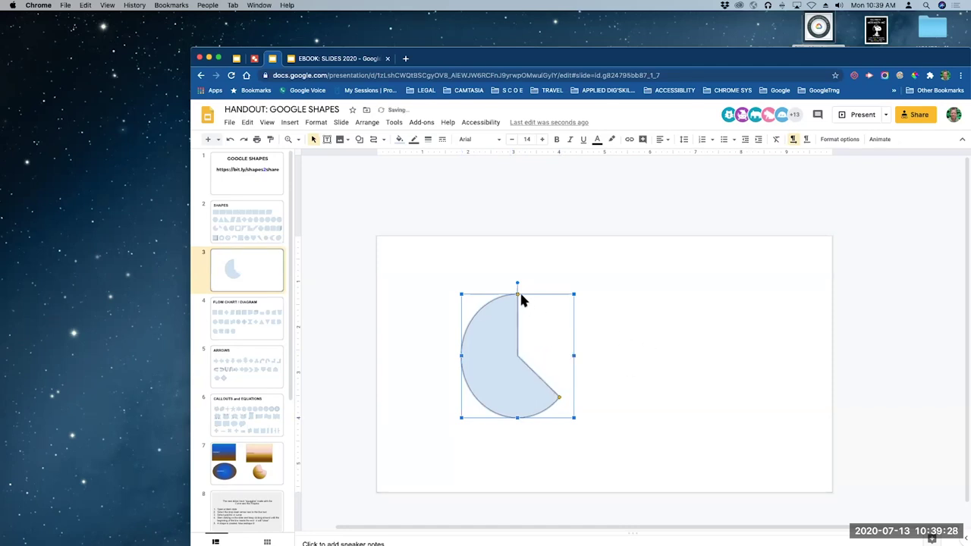
pyautogui.moveTo(519, 293); pyautogui.dragTo(566, 386)
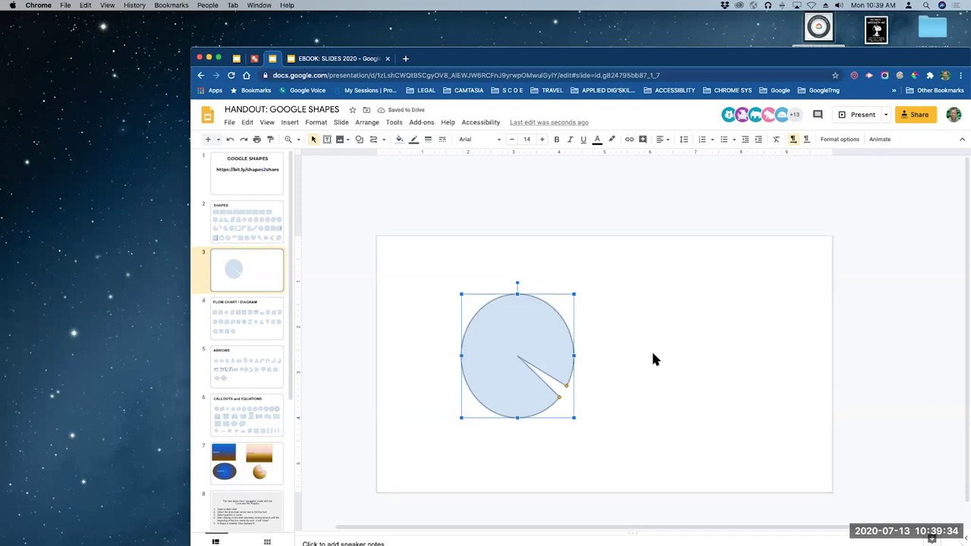
pyautogui.click(655, 360)
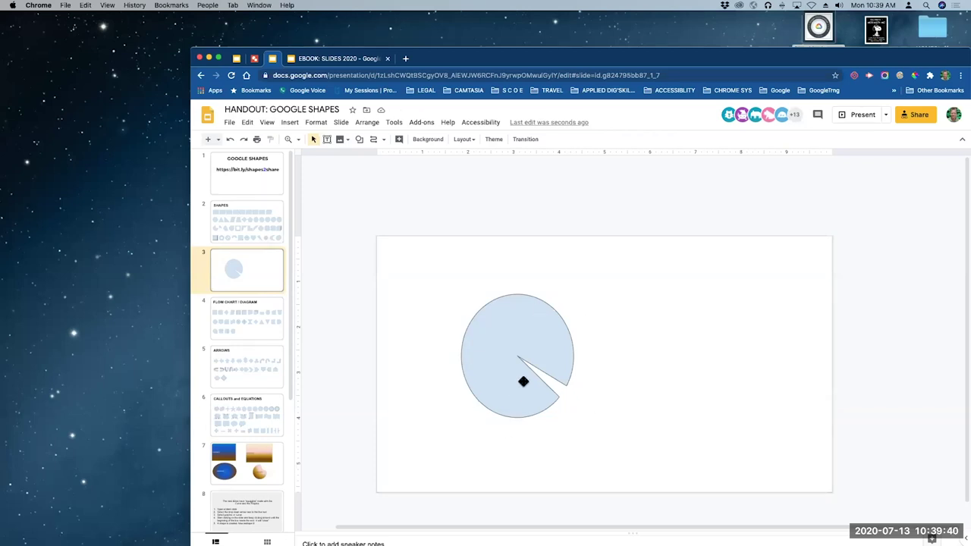
# - Examine individual shapes on the SHAPES slide, such as the diagonal stripe, L-shape, circle and triangles, for adjustment handles
pyautogui.click(265, 235)
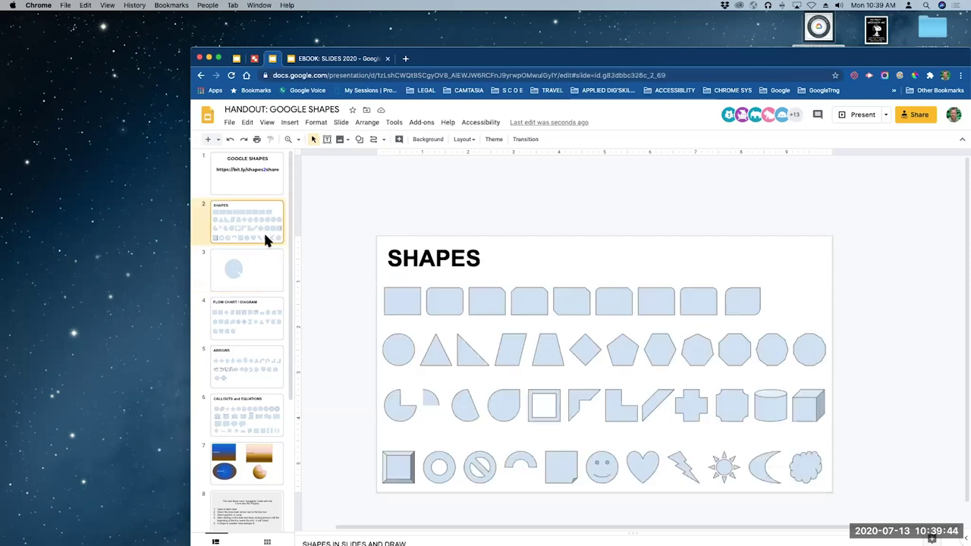
pyautogui.click(735, 411)
pyautogui.click(696, 400)
pyautogui.click(649, 404)
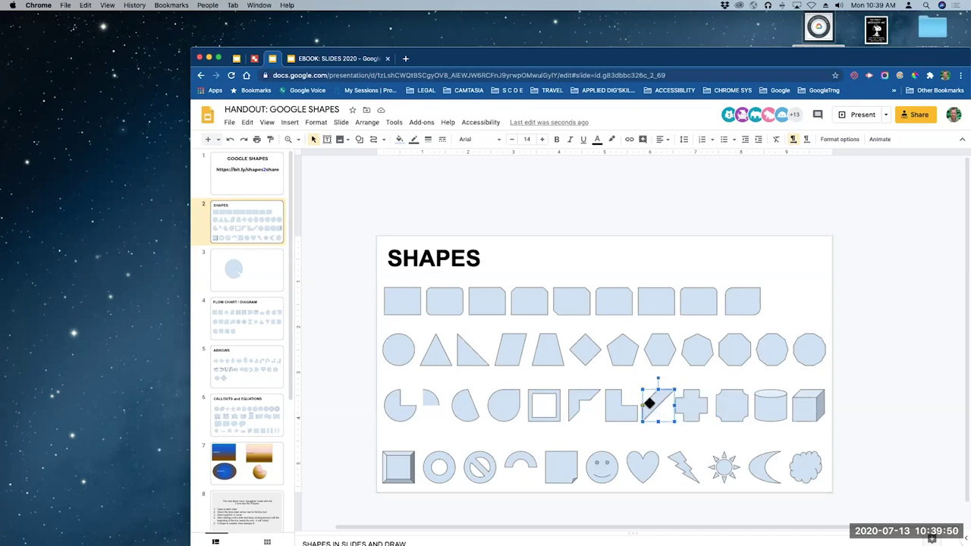
pyautogui.click(621, 414)
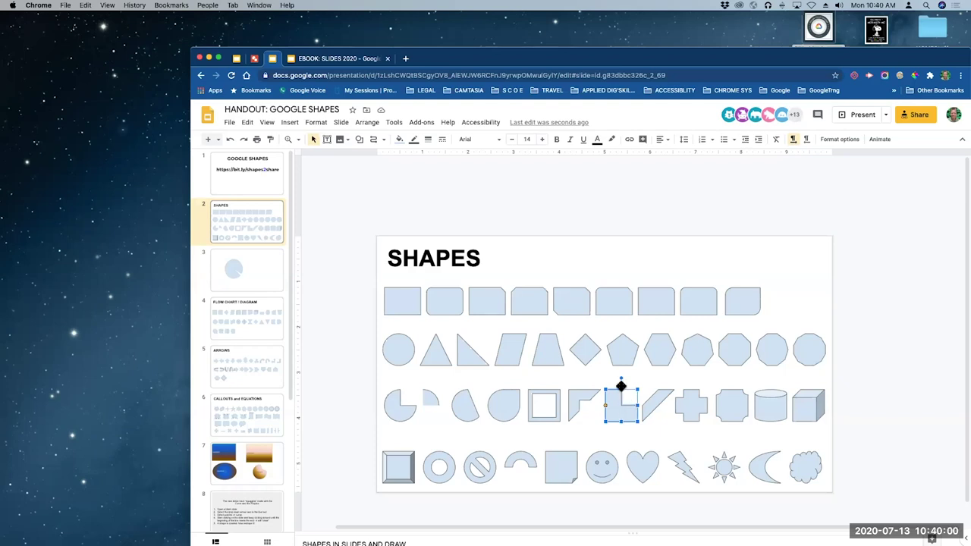
pyautogui.click(402, 348)
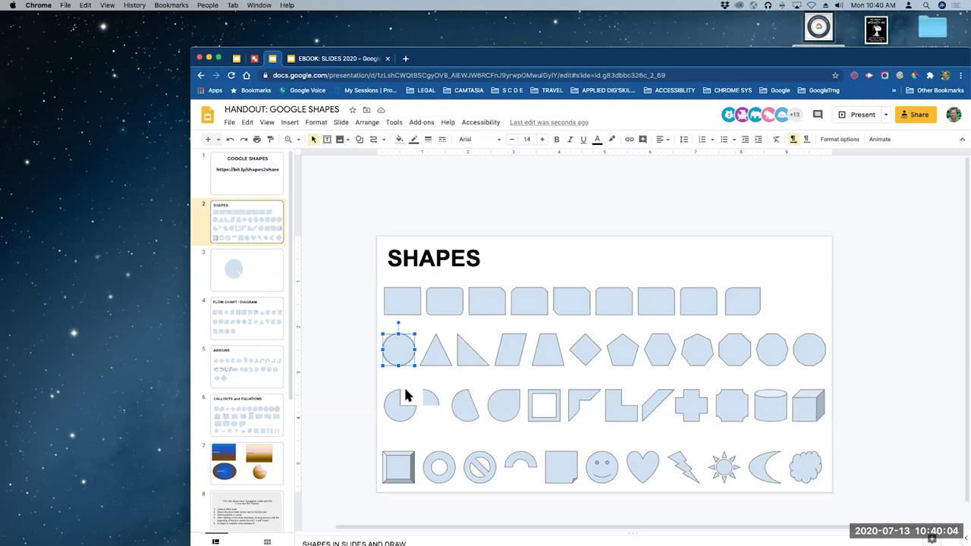
pyautogui.click(434, 355)
pyautogui.click(467, 362)
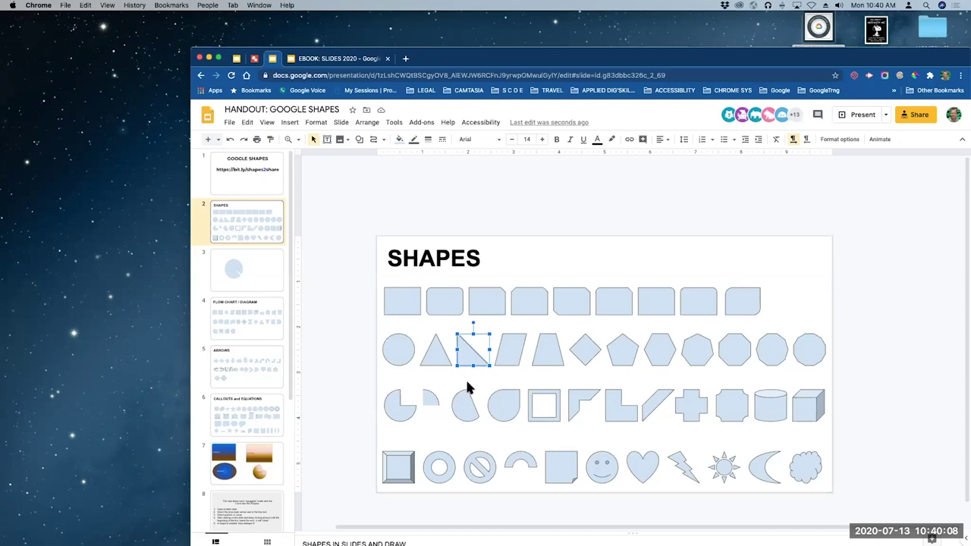
pyautogui.click(619, 413)
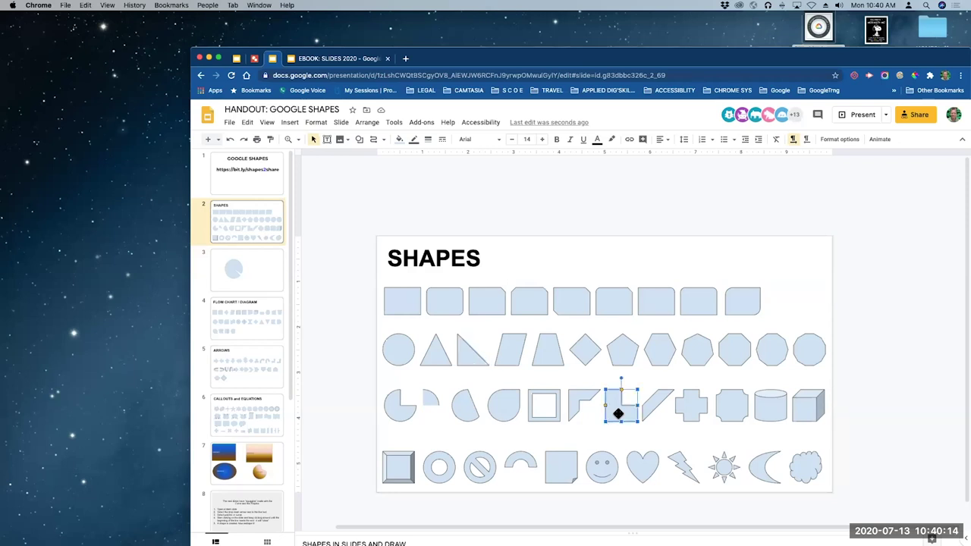
# - Copy the octagon from the SHAPES slide and paste it beside the pie on slide 3
pyautogui.click(771, 349)
pyautogui.click(723, 358)
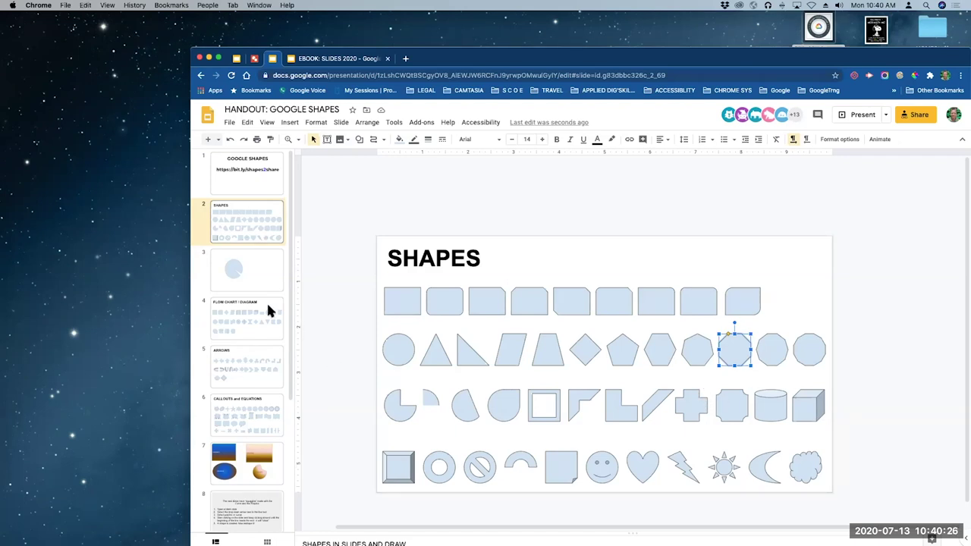
pyautogui.click(257, 283)
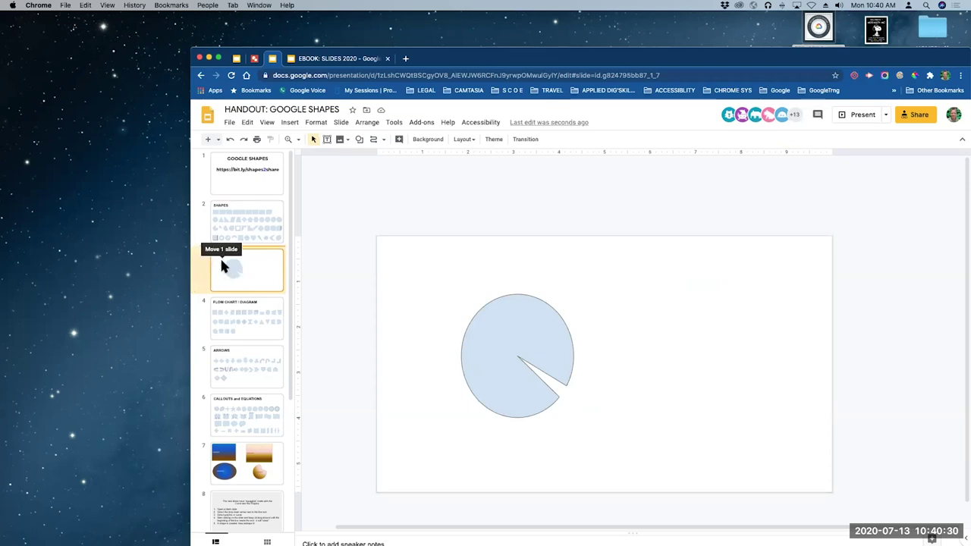
pyautogui.press('super+v')
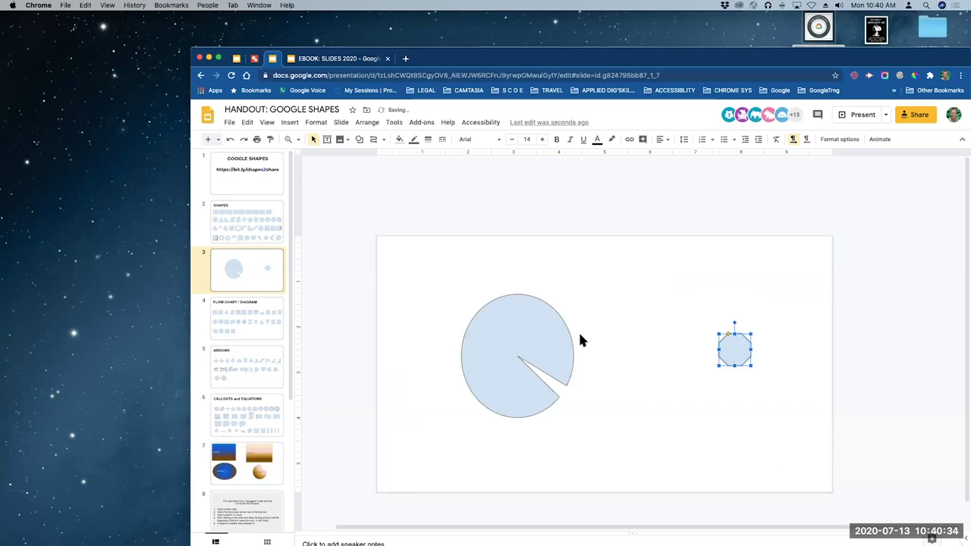
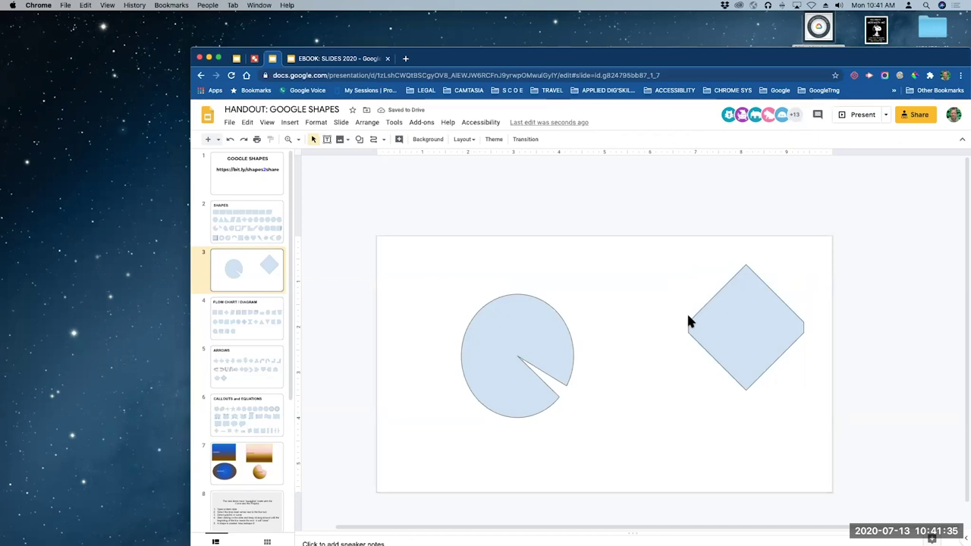
# - Adjust the corner cut of the enlarged diamond-like shape on slide 3 to form an octagon
pyautogui.click(746, 282)
pyautogui.moveTo(746, 263); pyautogui.dragTo(725, 265)
pyautogui.click(624, 258)
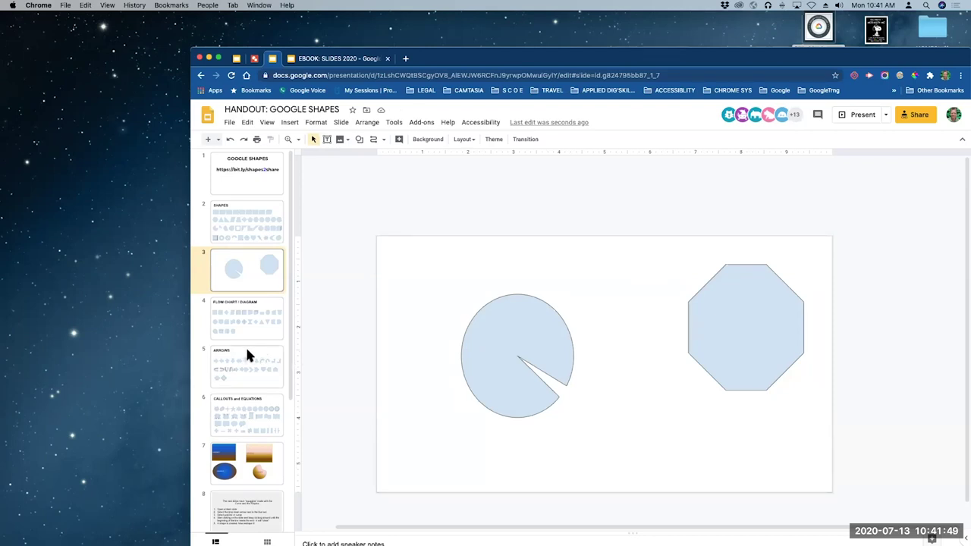
# - On the COLOR KEYS slide 12, label the keyboard's long bottom key "Spacebar" and the first letter key of the middle row "A"
pyautogui.scroll(-5, 245, 352)
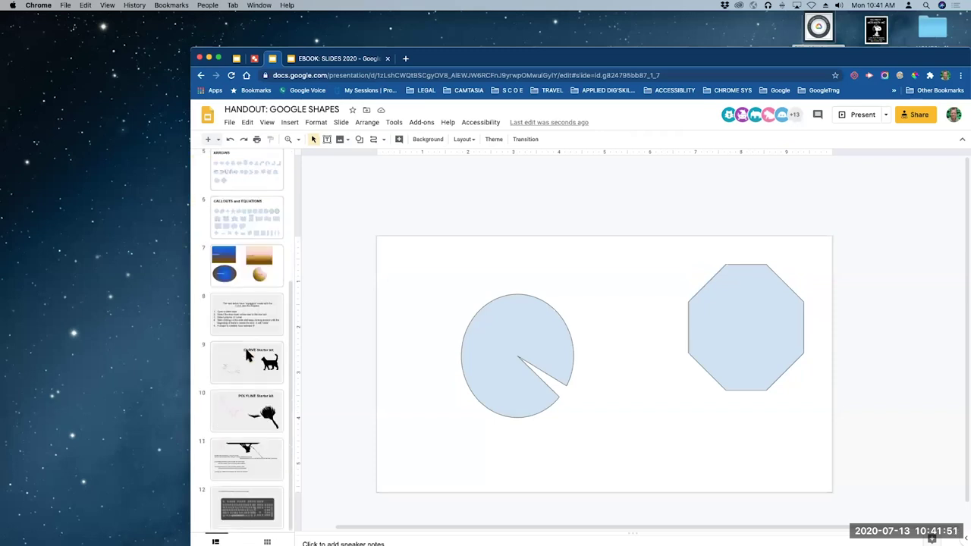
pyautogui.click(276, 495)
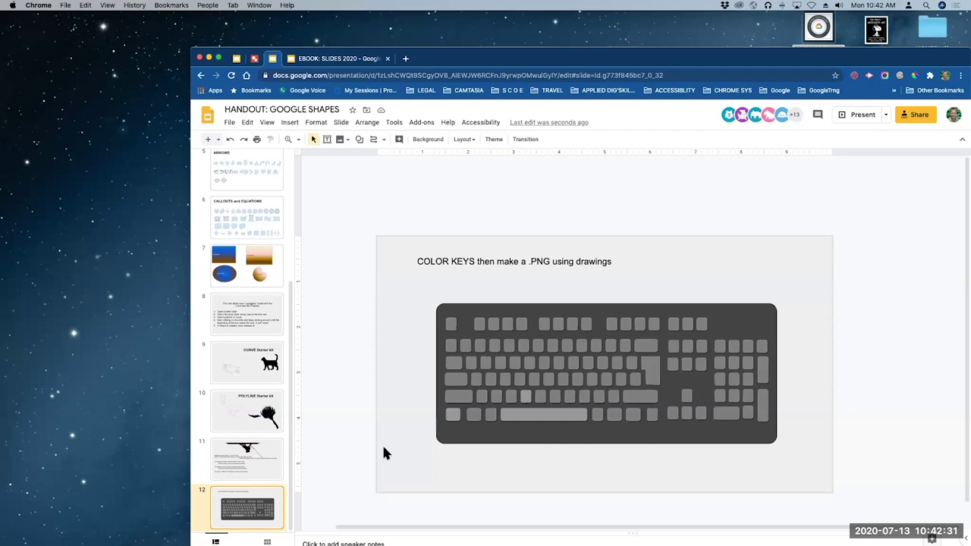
pyautogui.click(539, 416)
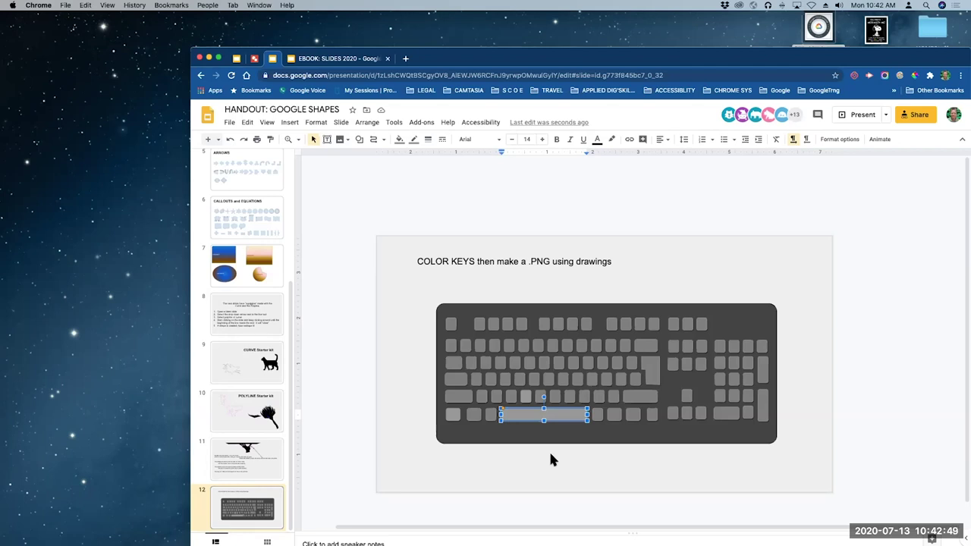
pyautogui.write('Space bar')
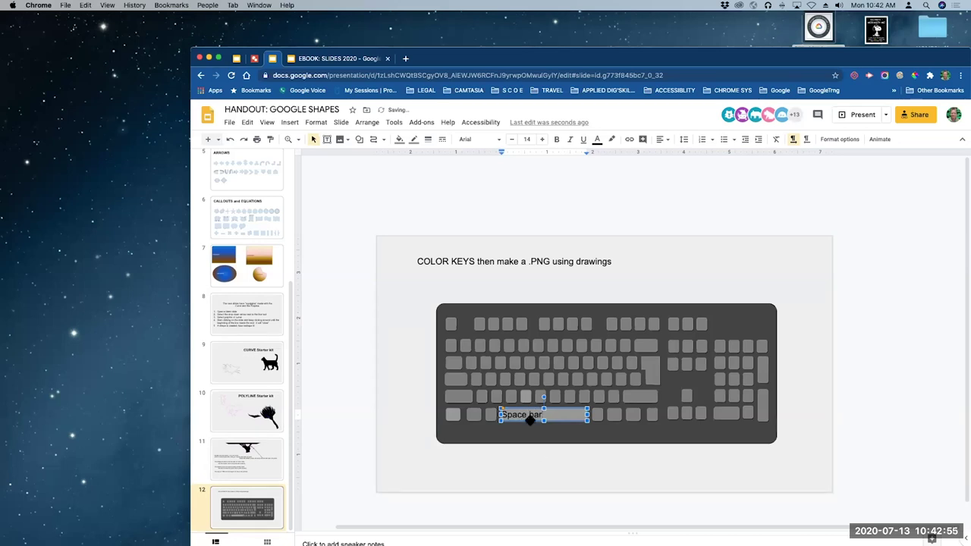
pyautogui.press('BackSpace')
pyautogui.click(570, 469)
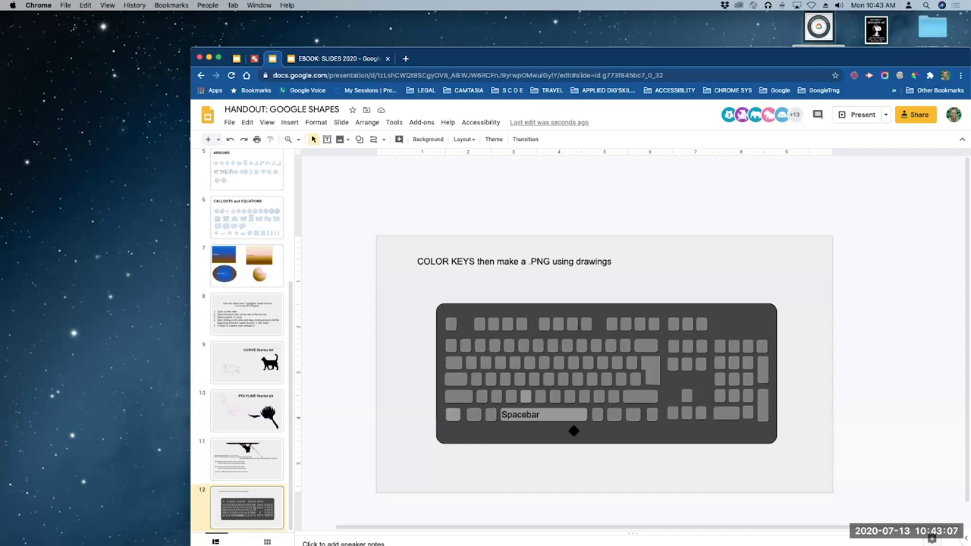
pyautogui.click(476, 379)
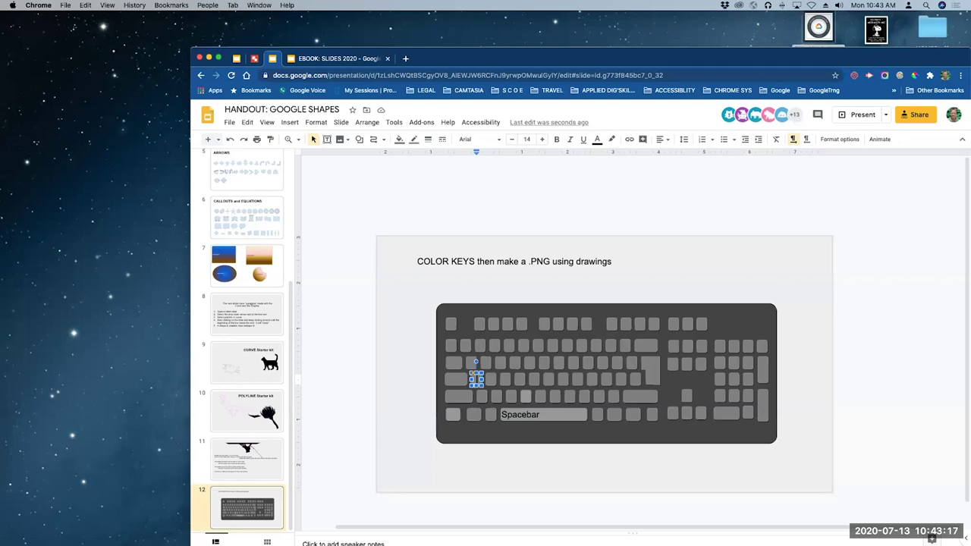
pyautogui.click(416, 391)
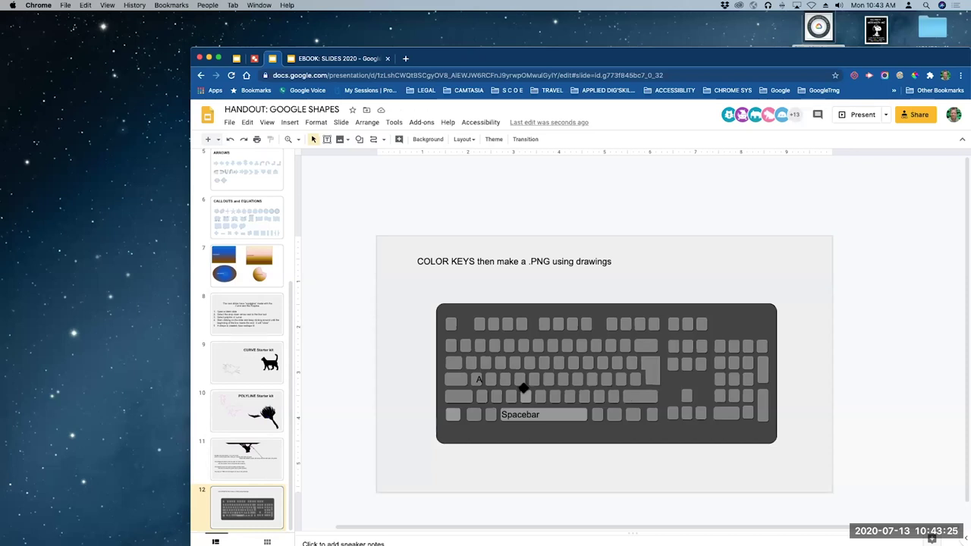
# - Set the text padding of the keyboard's "A" key to 0 inches on all four sides
pyautogui.click(473, 377)
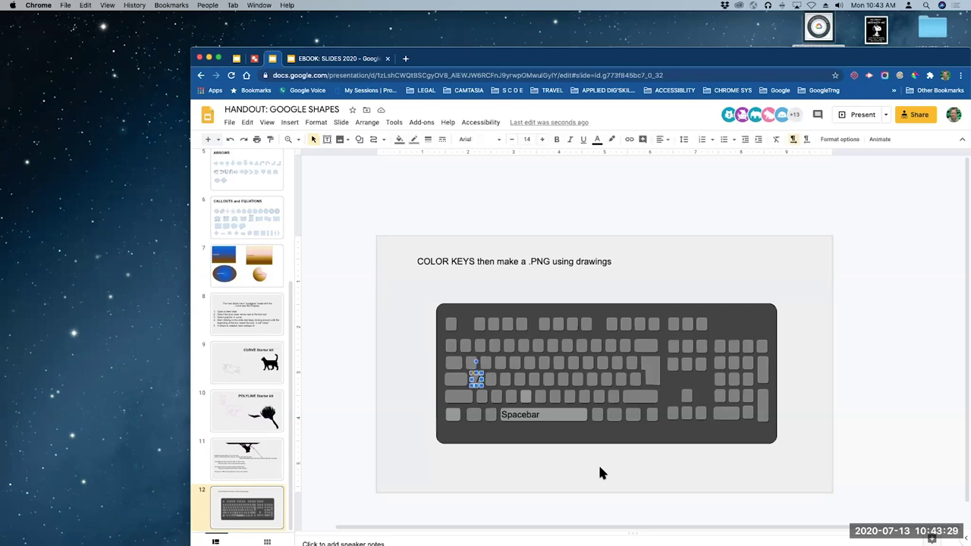
pyautogui.click(568, 476)
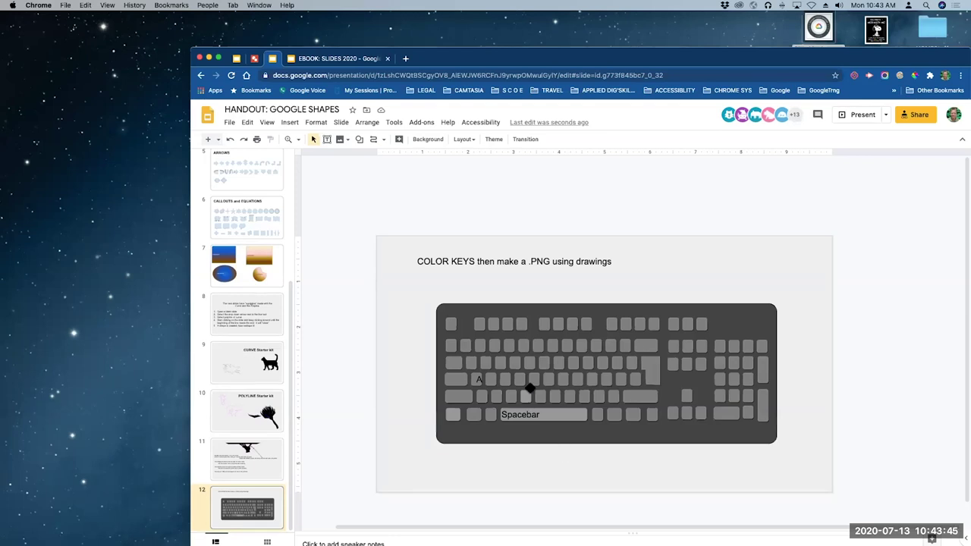
pyautogui.click(476, 383)
pyautogui.click(484, 455)
pyautogui.click(475, 384)
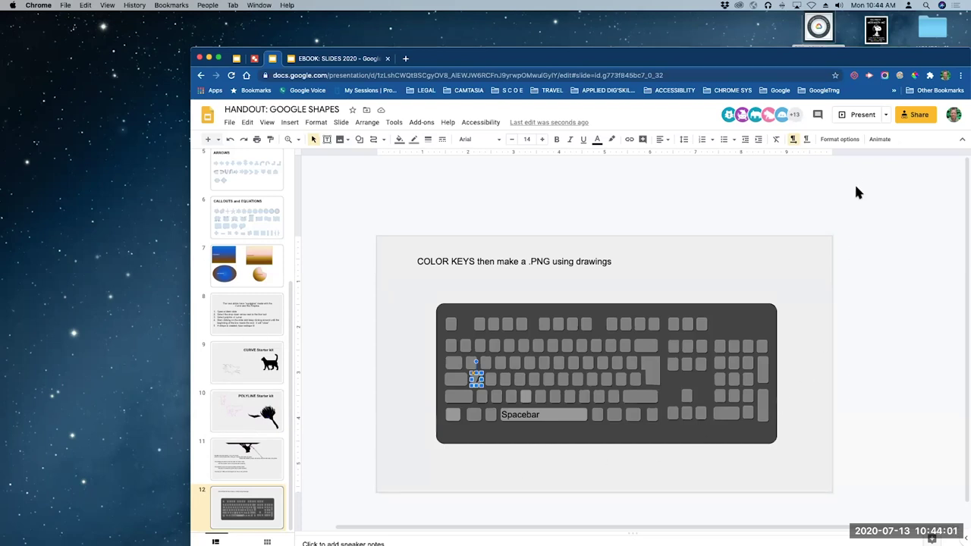
pyautogui.click(840, 139)
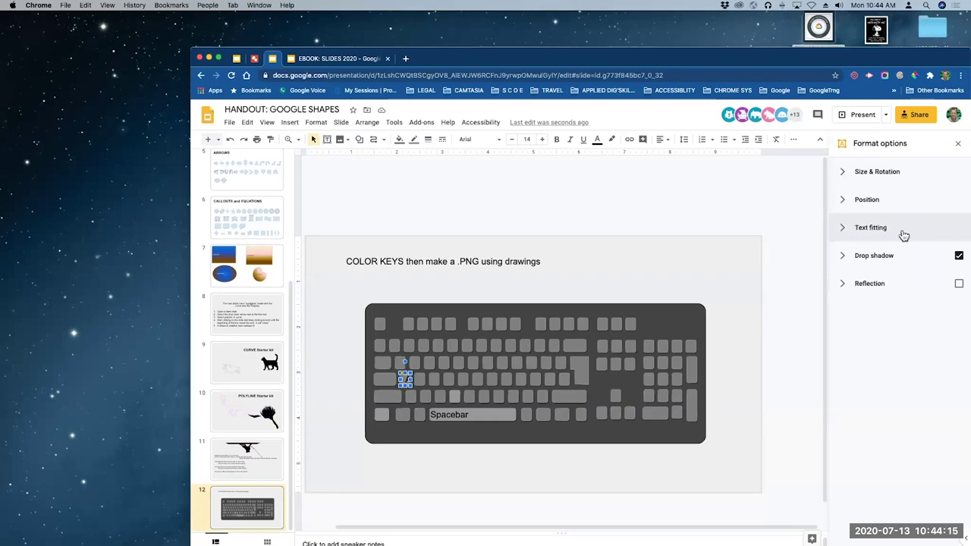
pyautogui.click(867, 233)
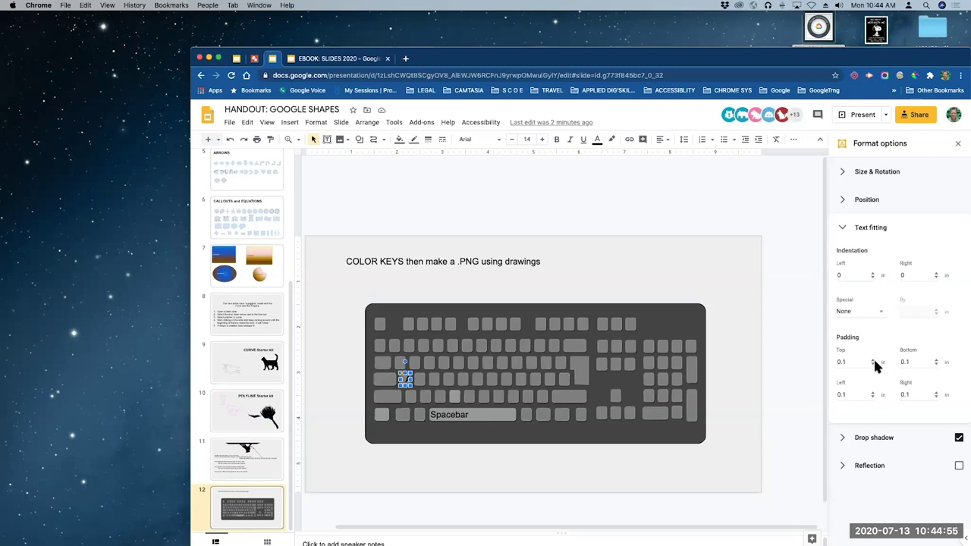
pyautogui.click(937, 364)
pyautogui.click(937, 397)
pyautogui.click(415, 421)
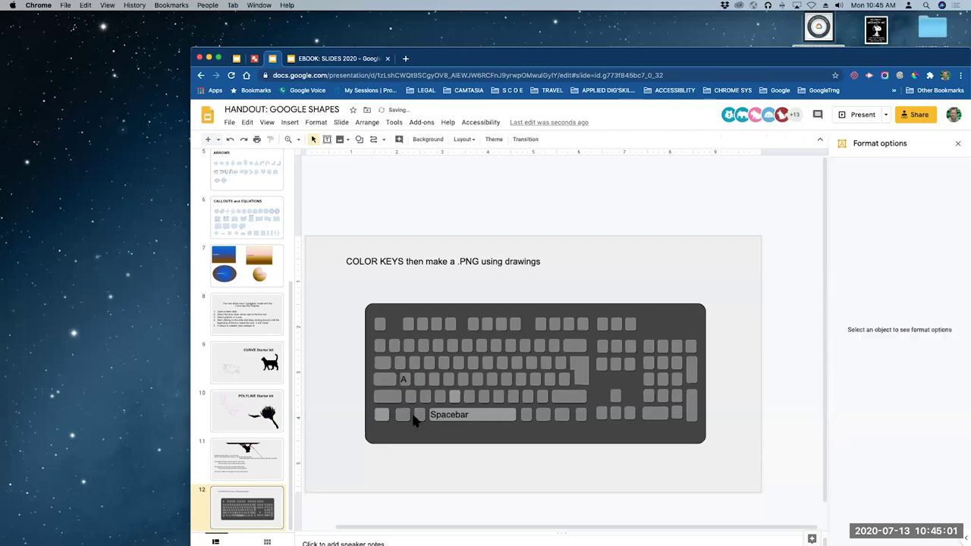
# - Center the letter "A" horizontally within its key
pyautogui.click(406, 378)
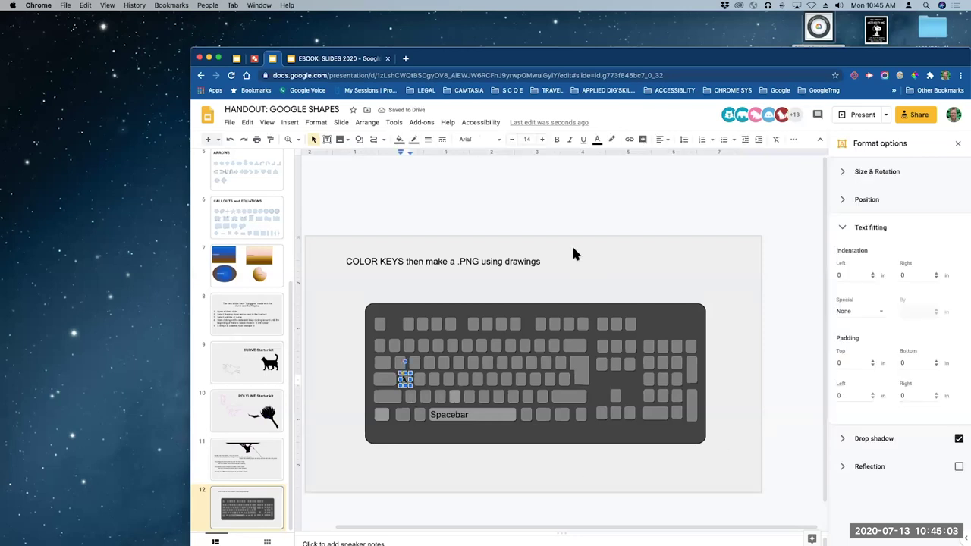
pyautogui.click(666, 139)
pyautogui.click(673, 154)
pyautogui.click(488, 464)
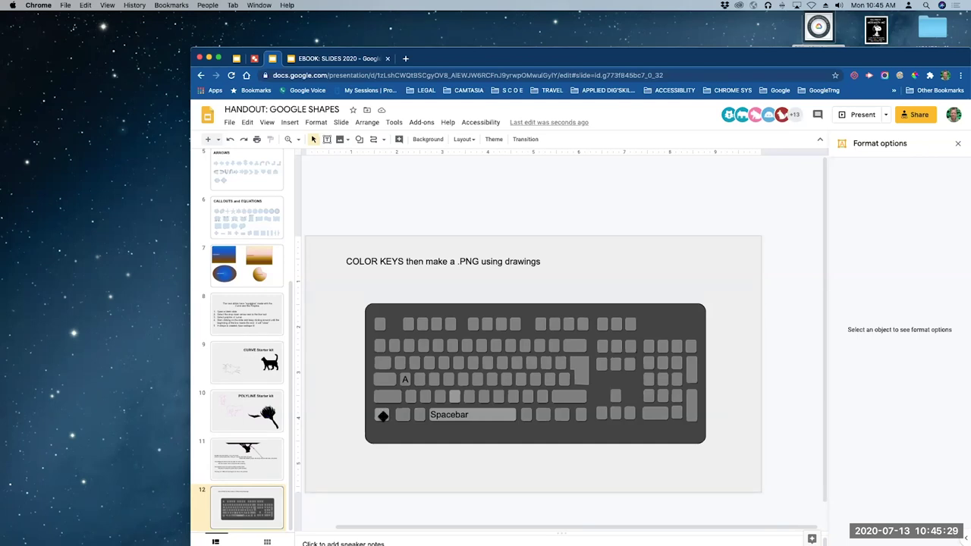
# - Fill the first key of the keyboard's bottom row and the wide key directly above it with solid red
pyautogui.click(382, 416)
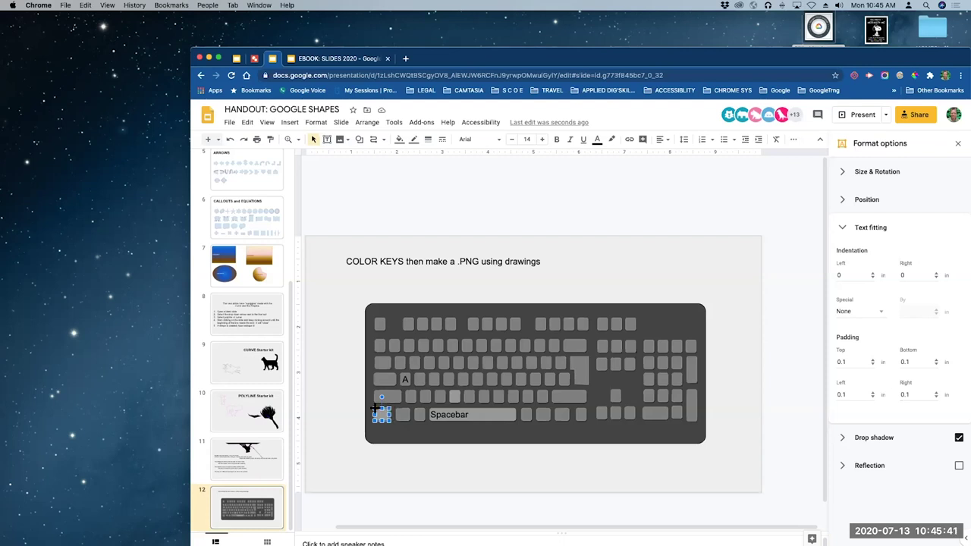
pyautogui.click(398, 143)
pyautogui.click(412, 202)
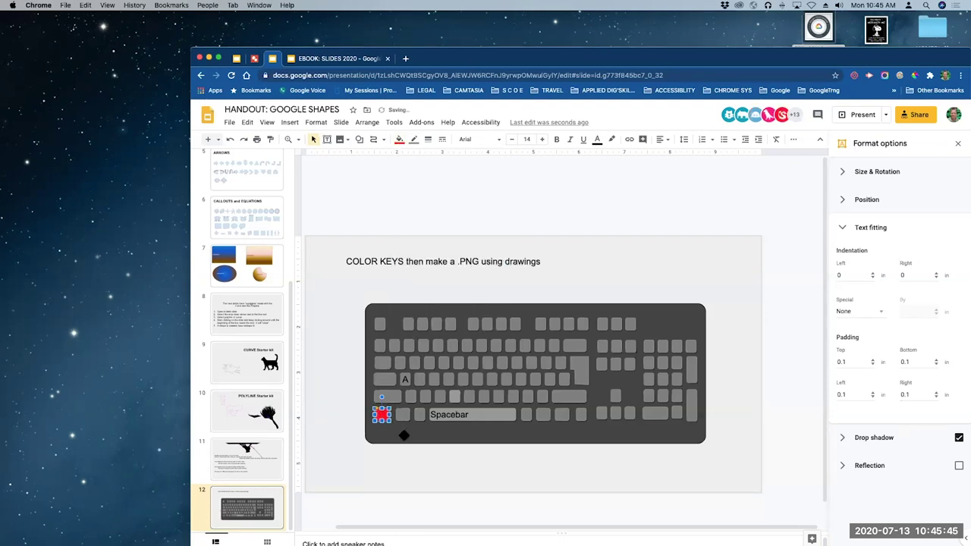
pyautogui.click(407, 460)
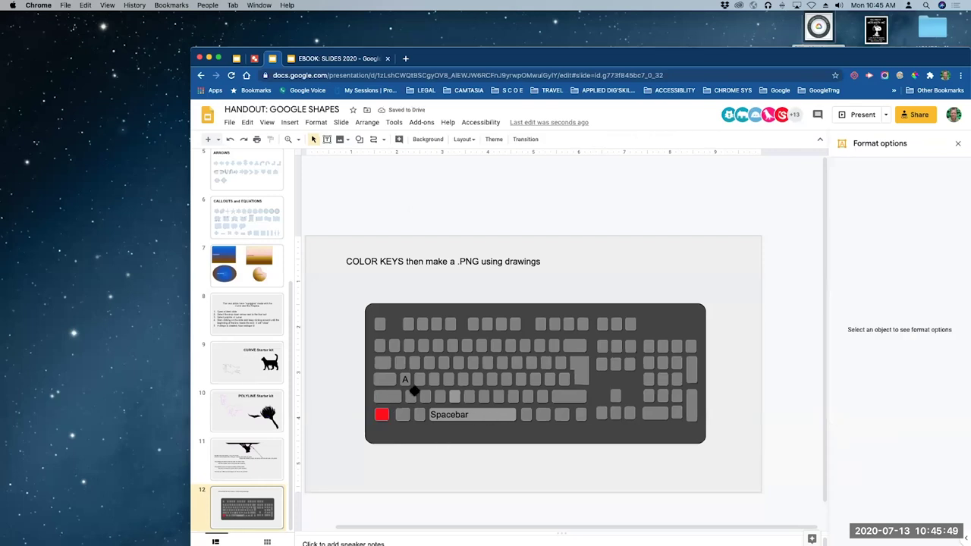
pyautogui.click(394, 395)
pyautogui.click(399, 143)
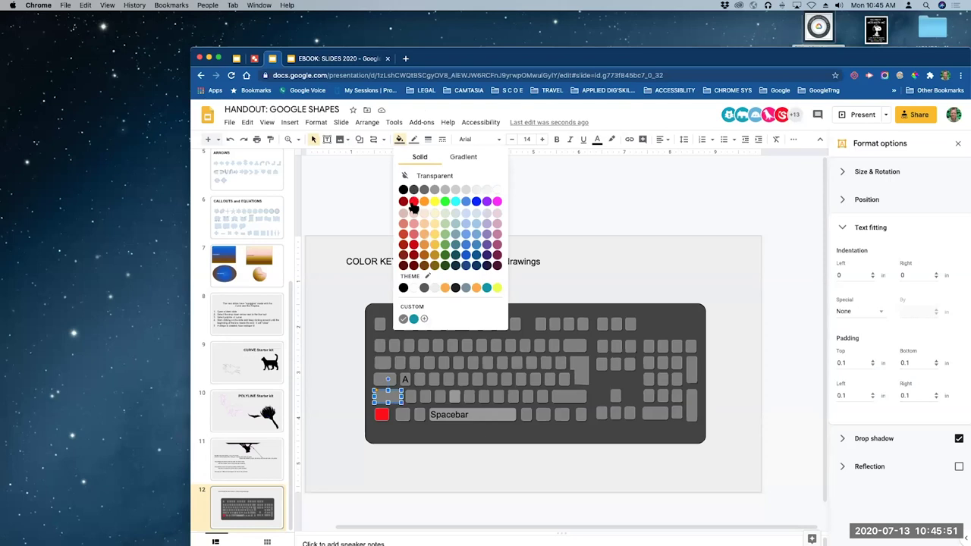
pyautogui.click(410, 200)
pyautogui.click(613, 286)
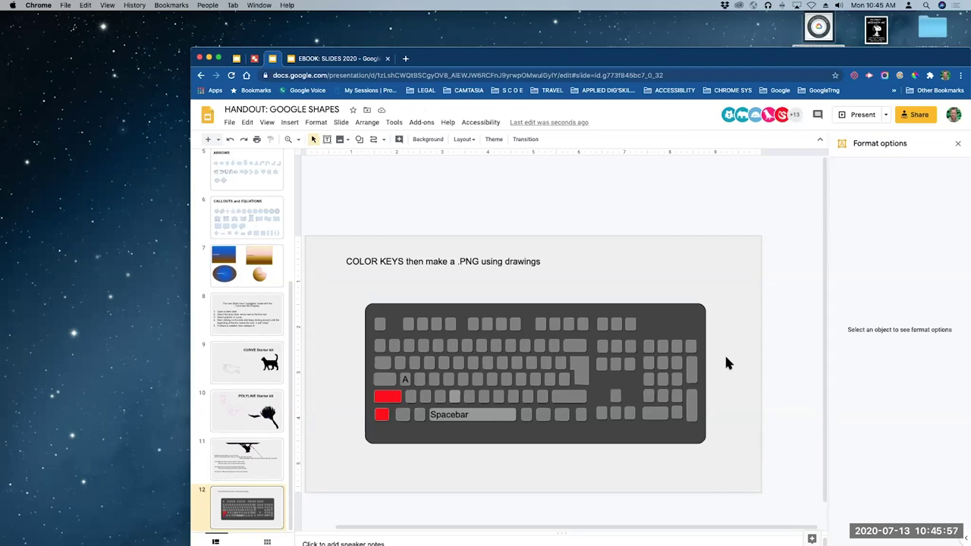
# - Fill the upper tall key at the outer edge of the number pad with solid red
pyautogui.click(693, 369)
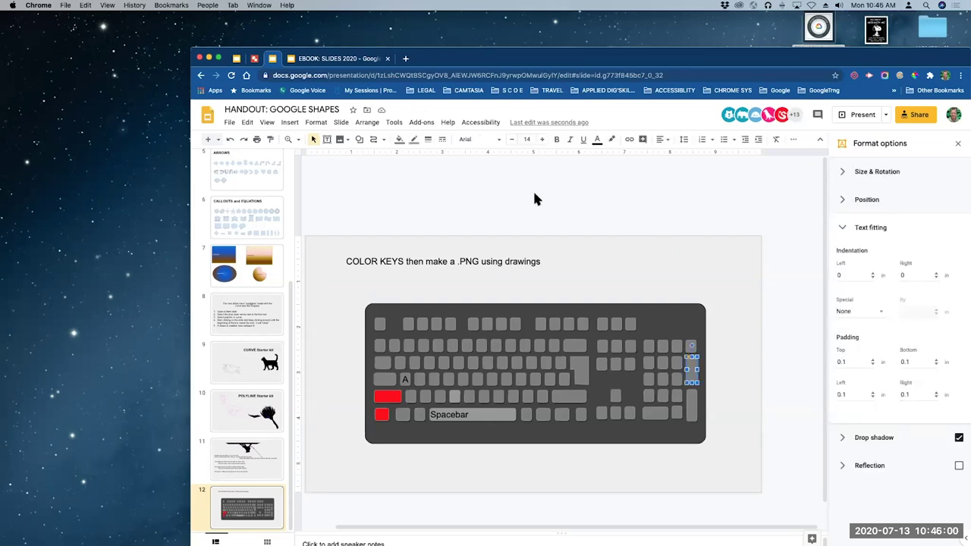
pyautogui.click(400, 139)
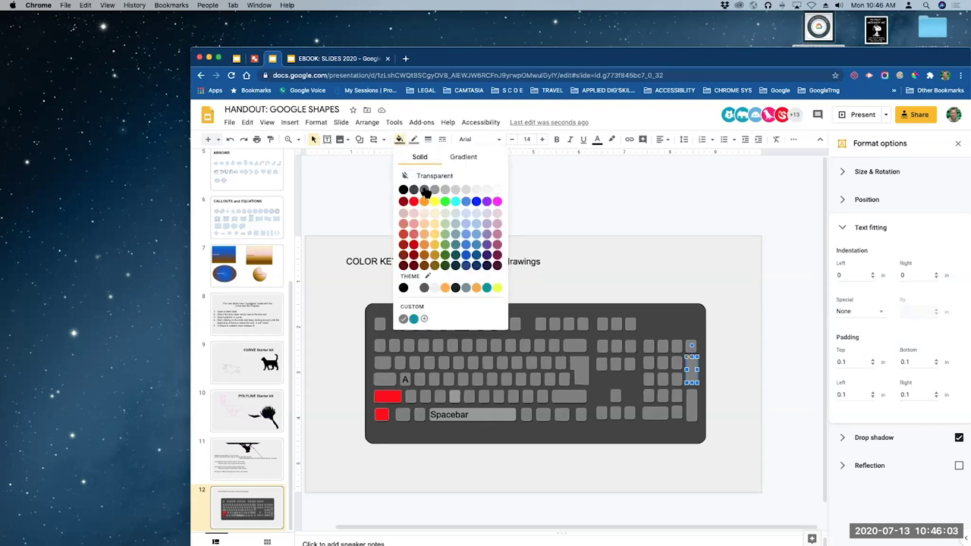
pyautogui.click(414, 201)
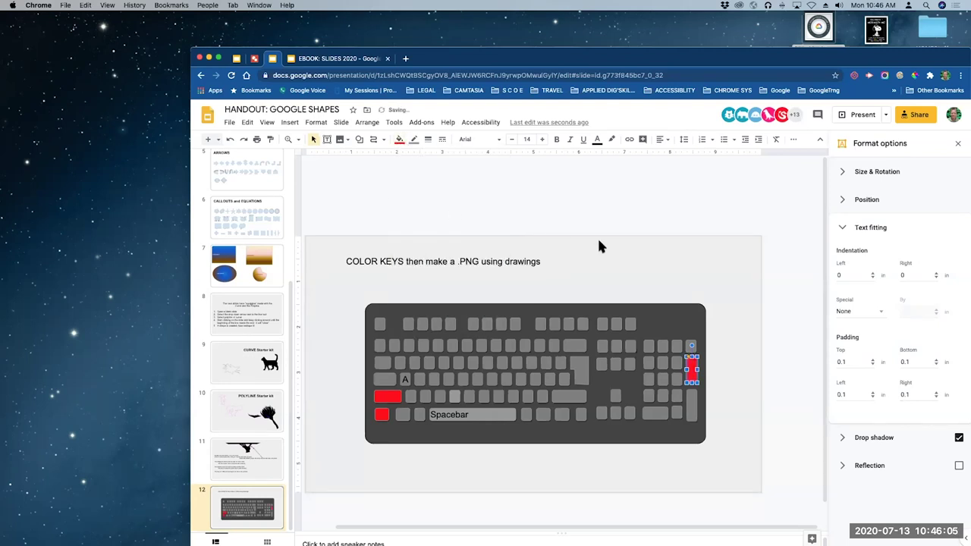
pyautogui.click(597, 236)
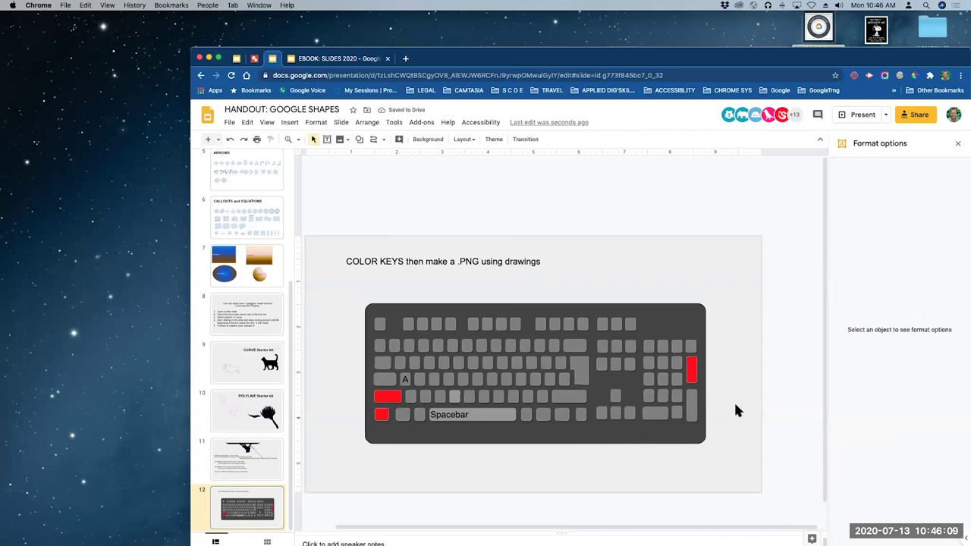
# - Select all the number pad keys without the keyboard base and delete them
pyautogui.moveTo(740, 318); pyautogui.dragTo(639, 453)
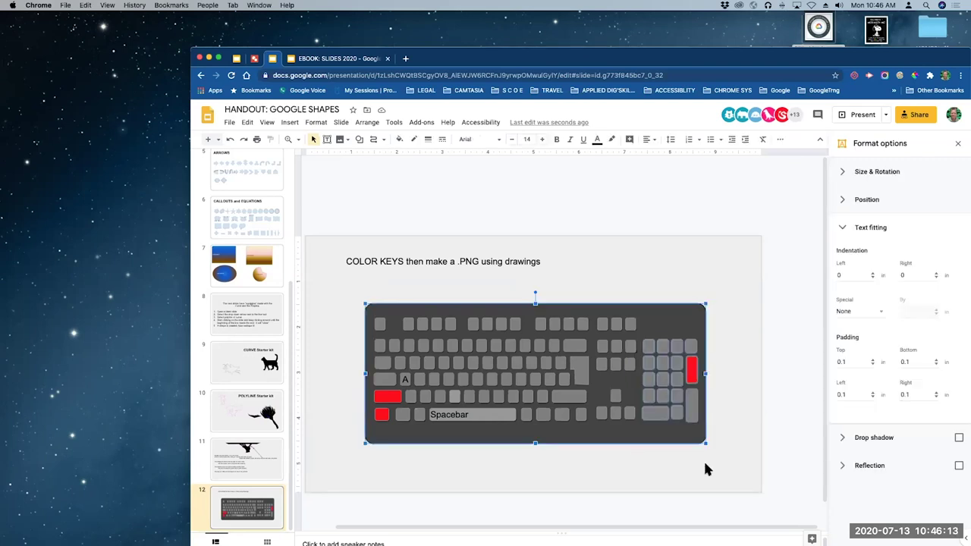
pyautogui.click(678, 343)
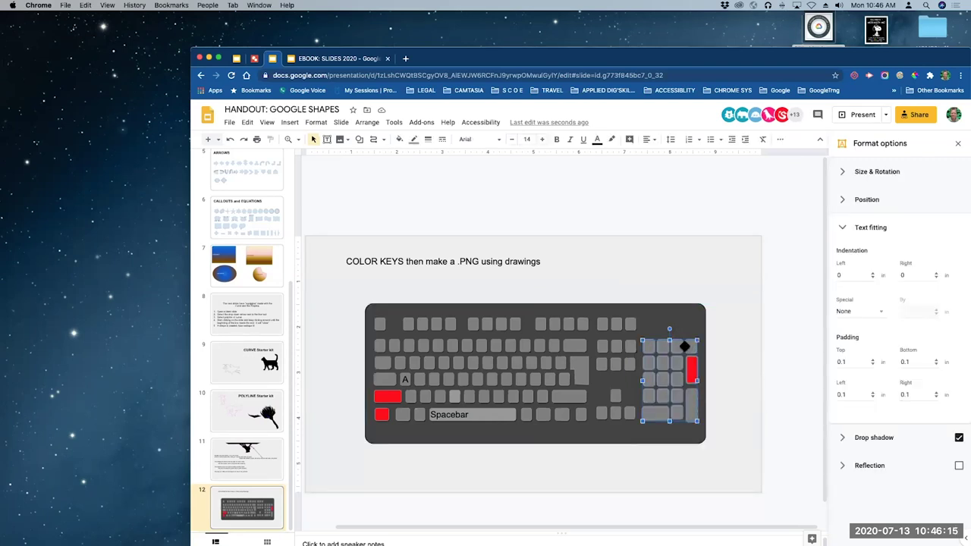
pyautogui.press('Delete')
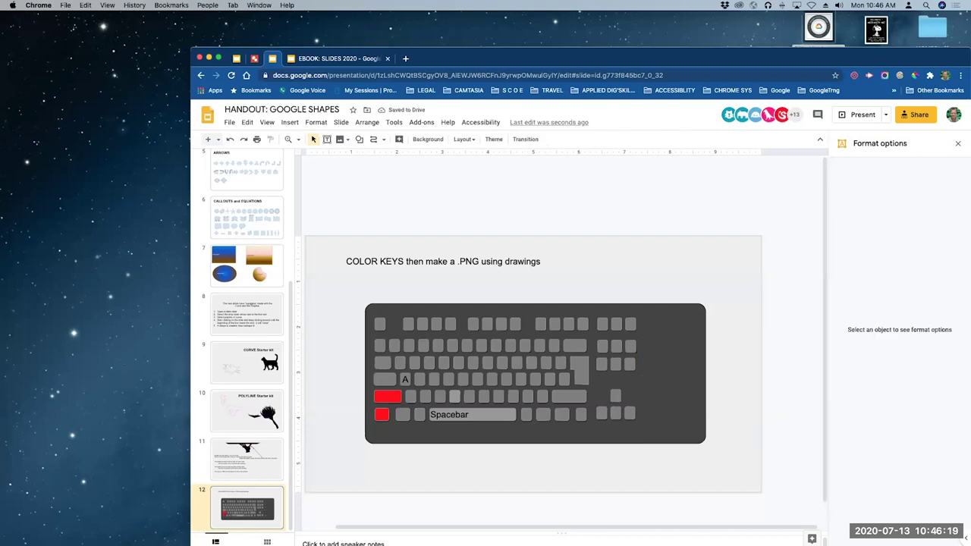
# - Undo the deletion of the number pad keys and the three red key fills
pyautogui.press('super+z')
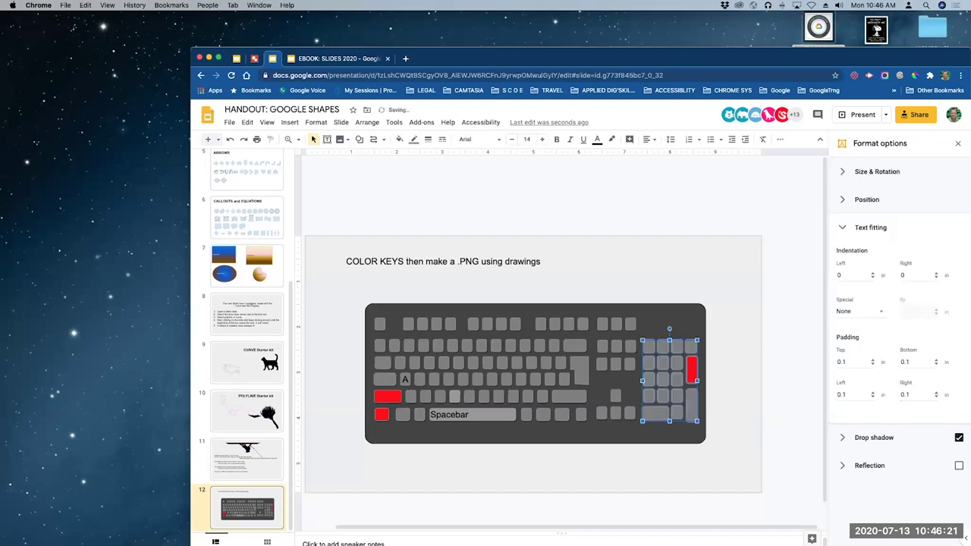
pyautogui.press('super+z')
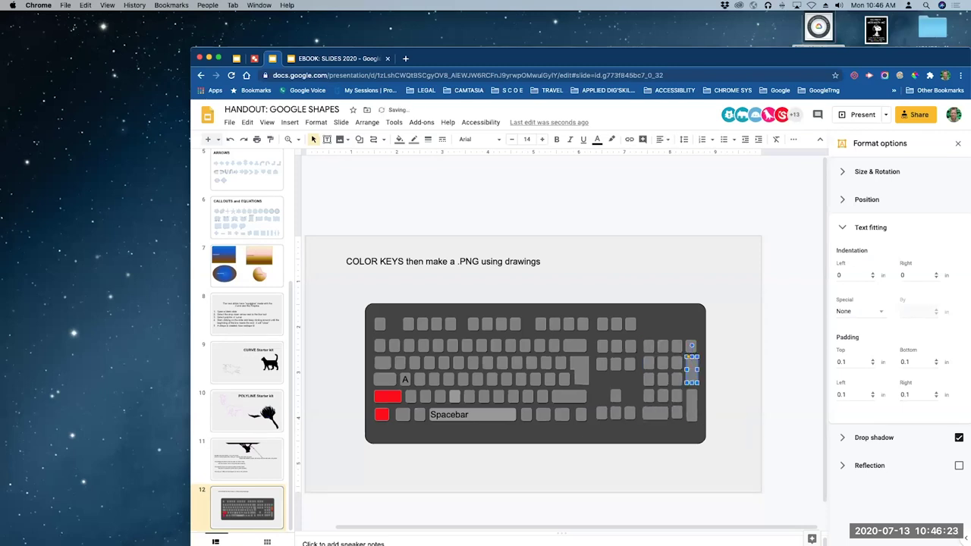
pyautogui.press('super+z')
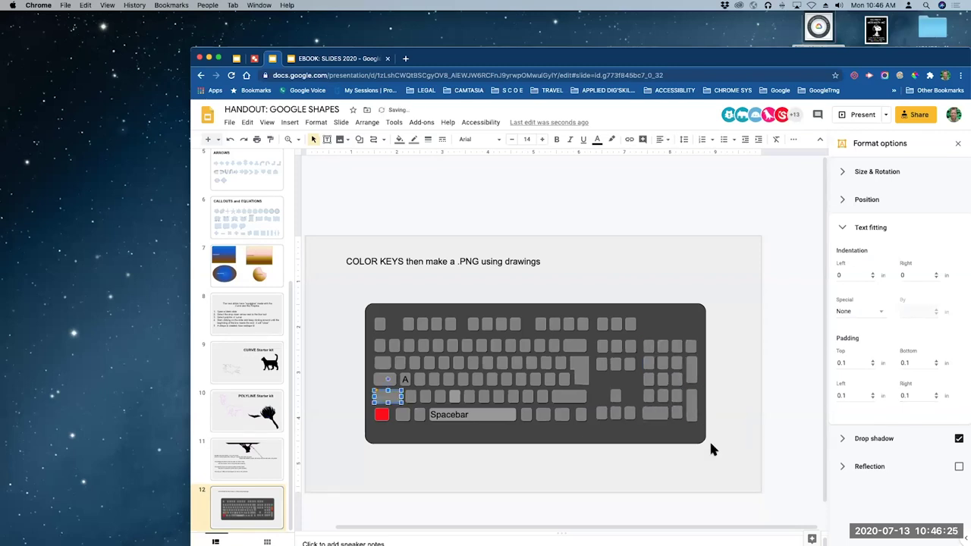
pyautogui.press('super+z')
pyautogui.click(607, 470)
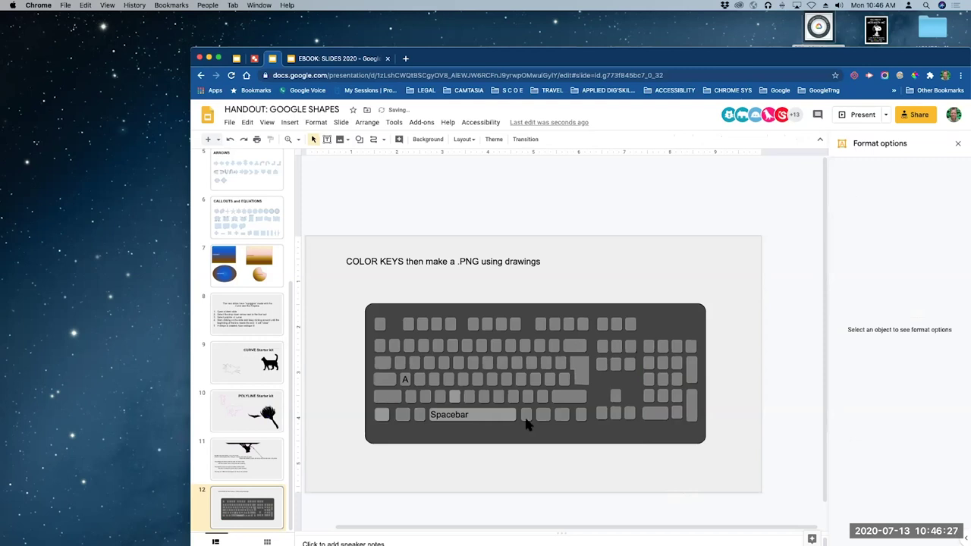
# - Close the format options and label the key beside "A" with a lowercase "s"
pyautogui.click(417, 381)
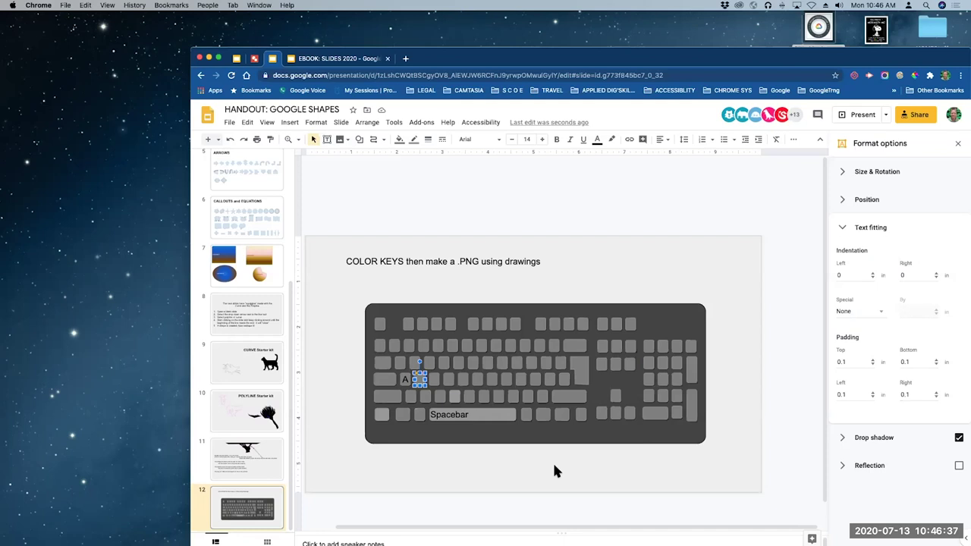
pyautogui.click(958, 144)
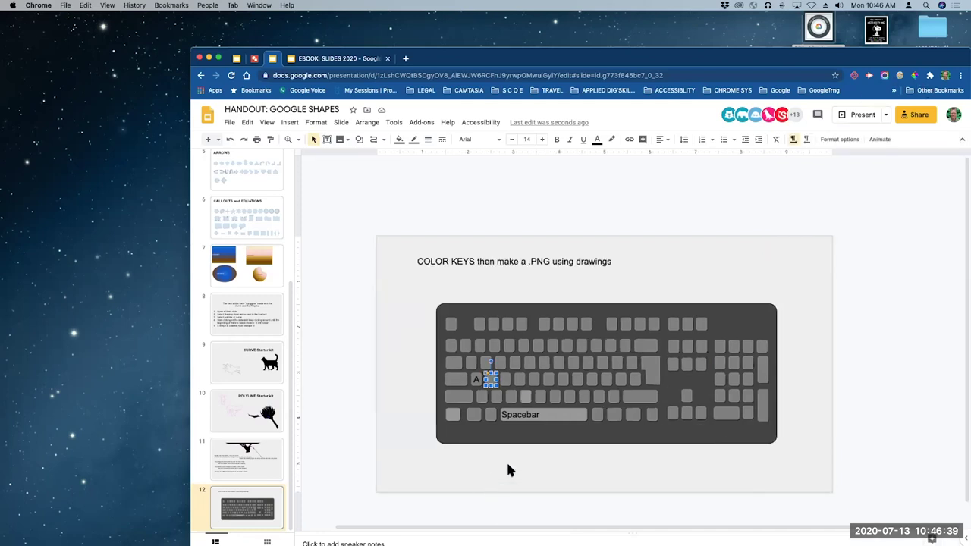
pyautogui.click(529, 466)
pyautogui.click(492, 380)
pyautogui.press('Return')
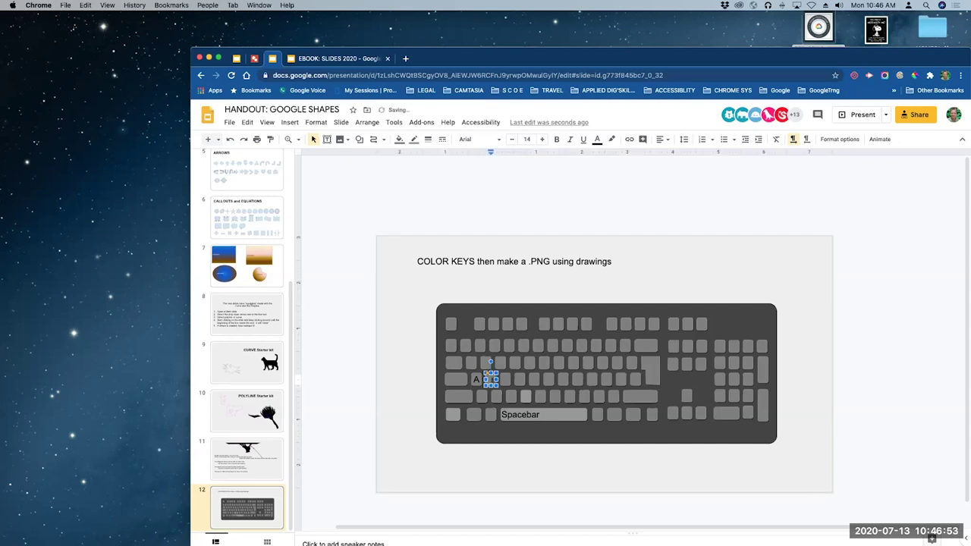
pyautogui.click(501, 476)
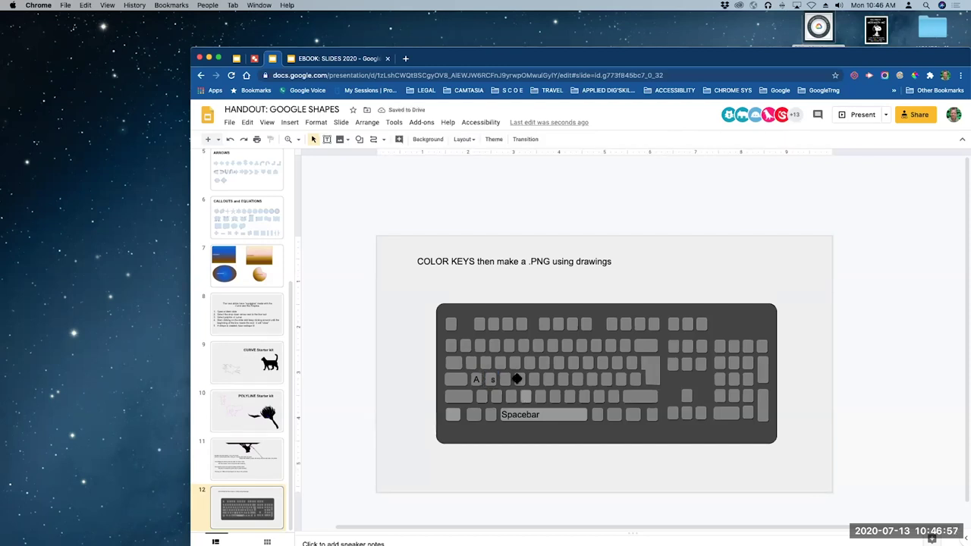
# - Label the key after "s" in the same row with a lowercase "d"
pyautogui.click(488, 374)
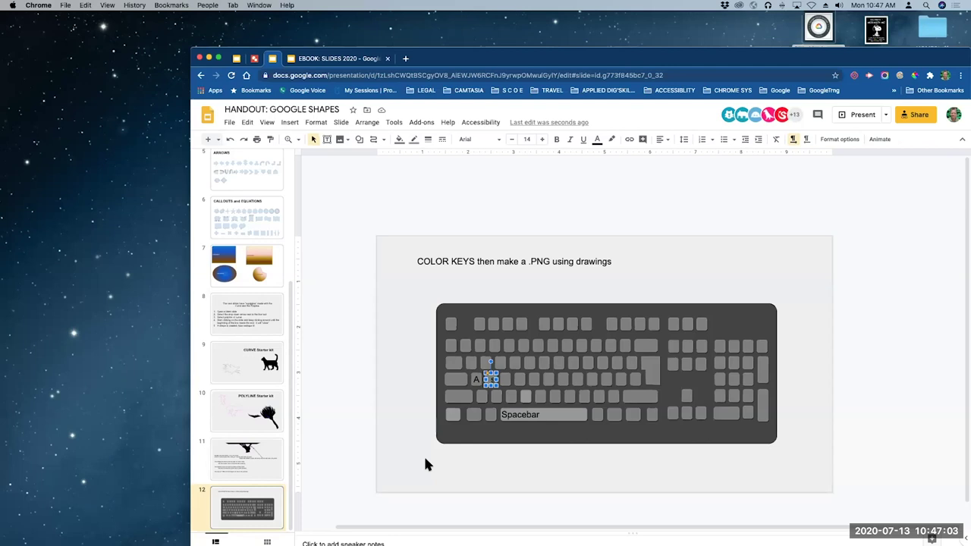
pyautogui.moveTo(489, 385); pyautogui.dragTo(505, 383)
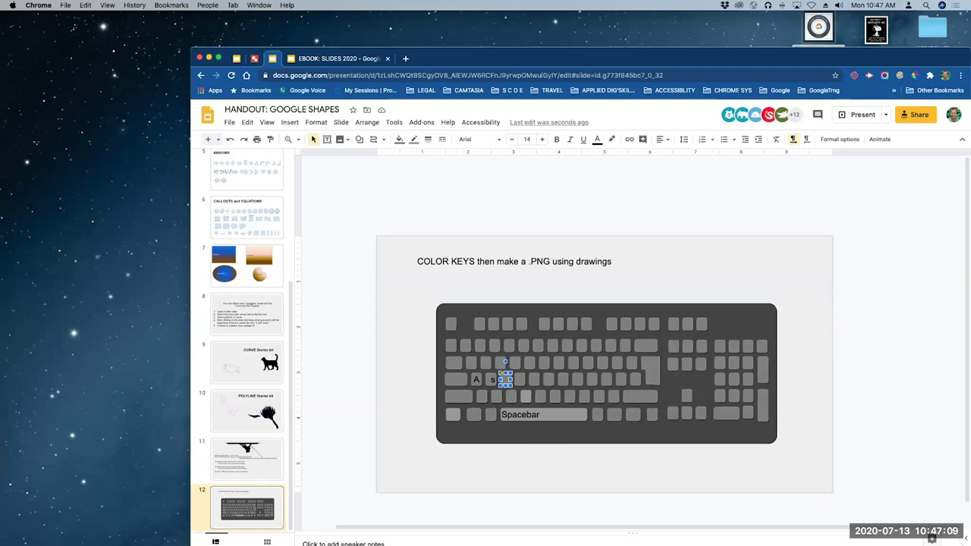
pyautogui.press('Escape')
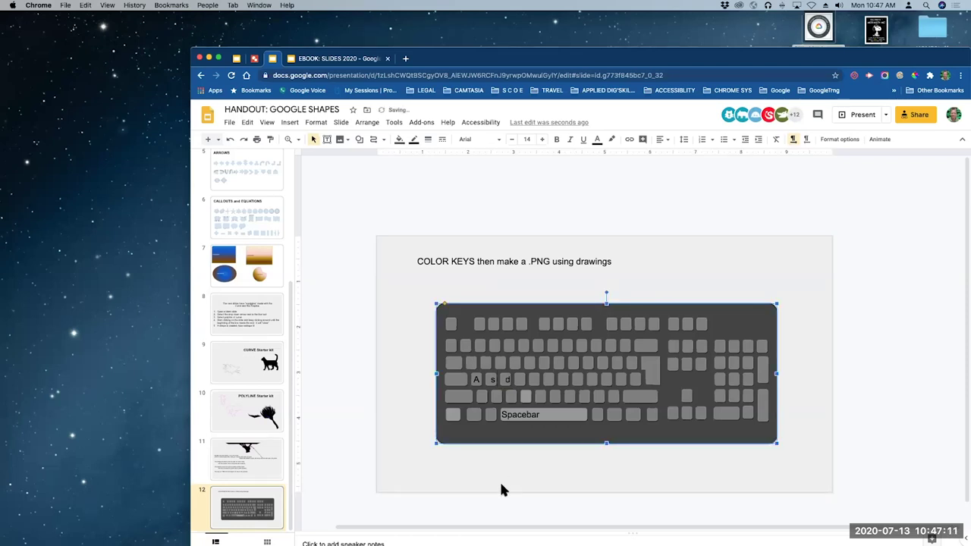
# - Open the format options for the "s" key and collapse the text fitting settings
pyautogui.click(491, 381)
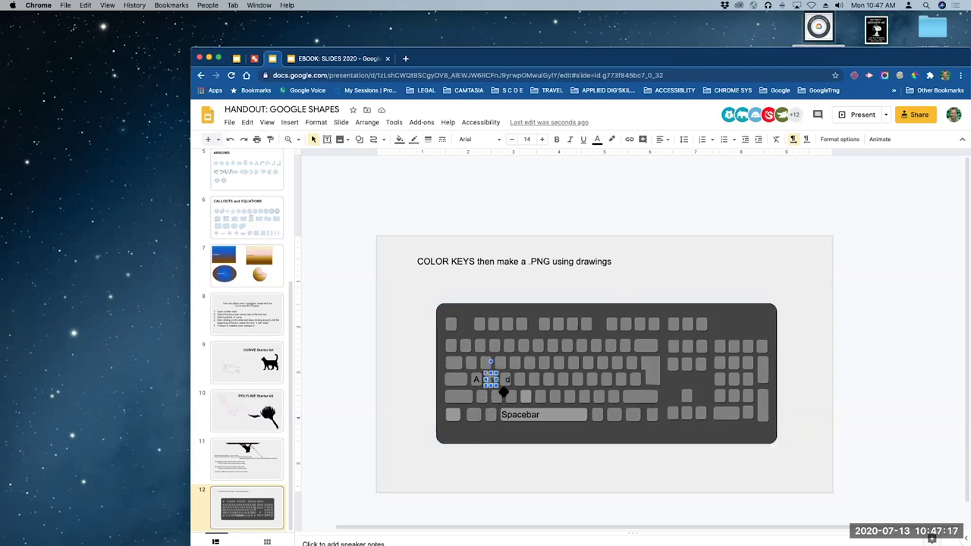
pyautogui.moveTo(860, 61); pyautogui.dragTo(849, 56)
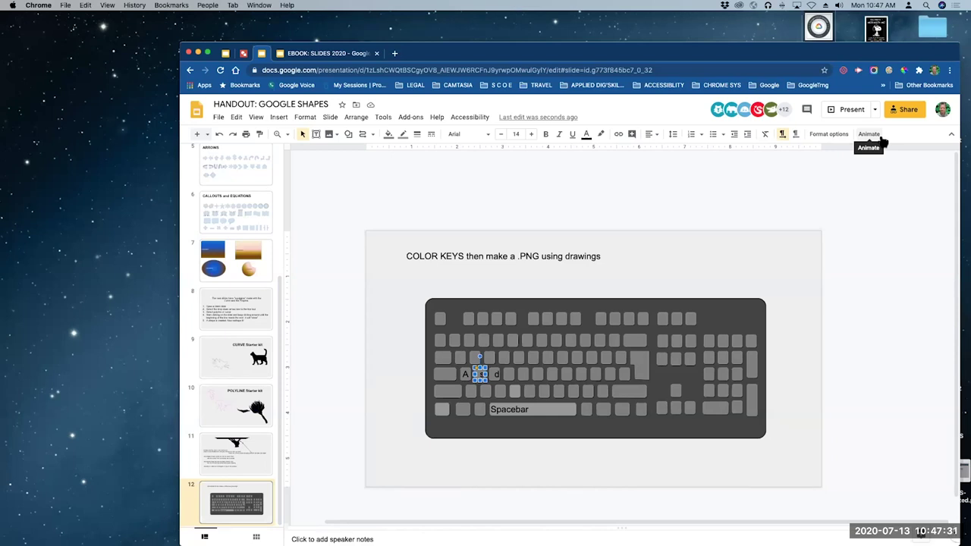
pyautogui.click(830, 137)
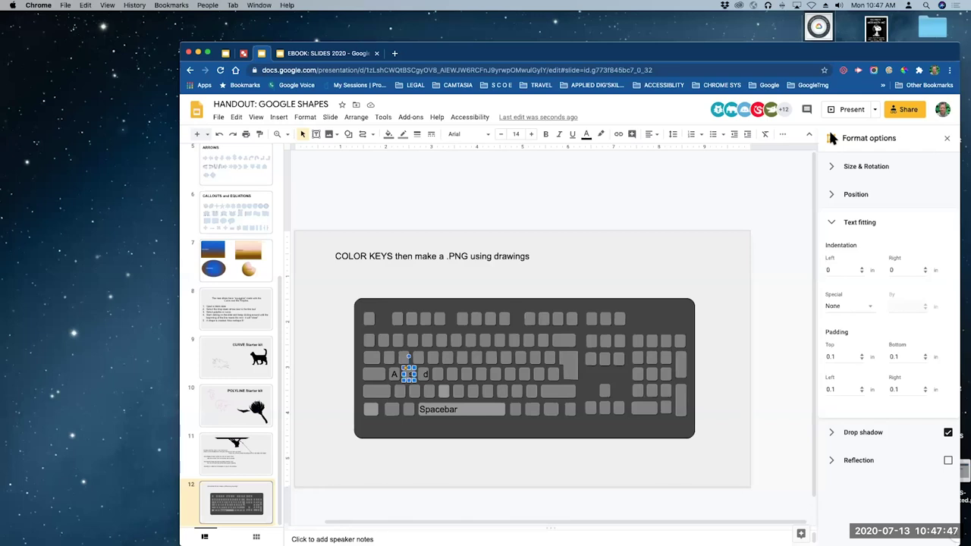
pyautogui.click(832, 223)
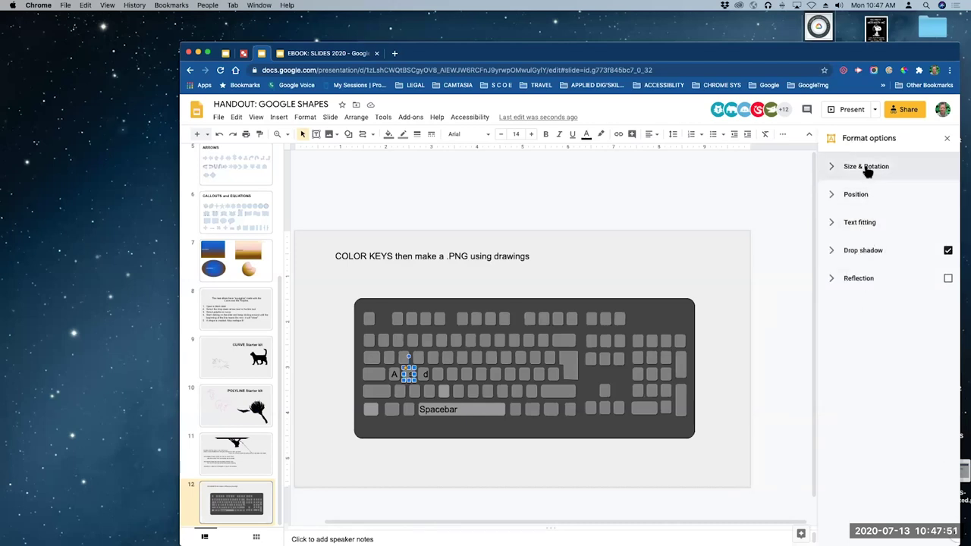
# - Set the top, bottom, left and right text padding of the "s" key to 0 and close the format options
pyautogui.click(833, 225)
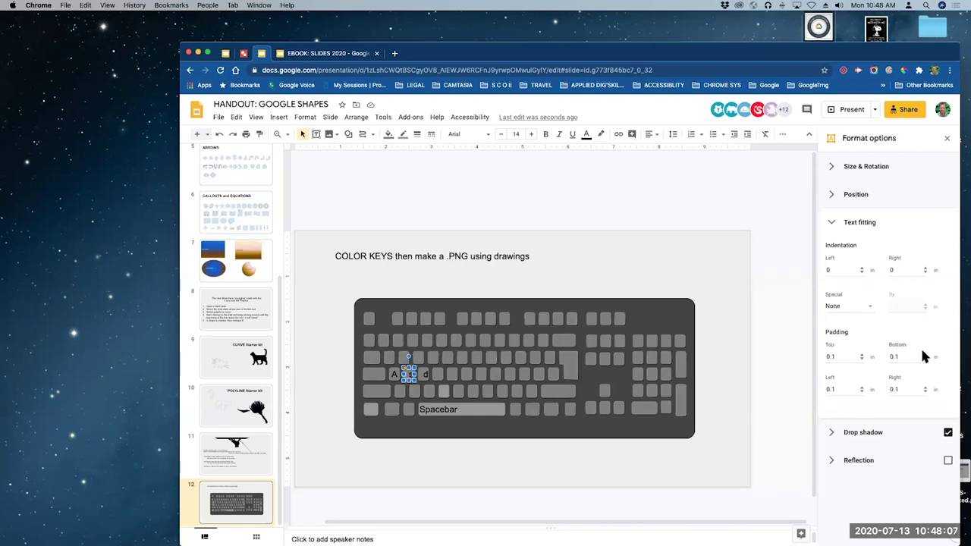
pyautogui.click(862, 360)
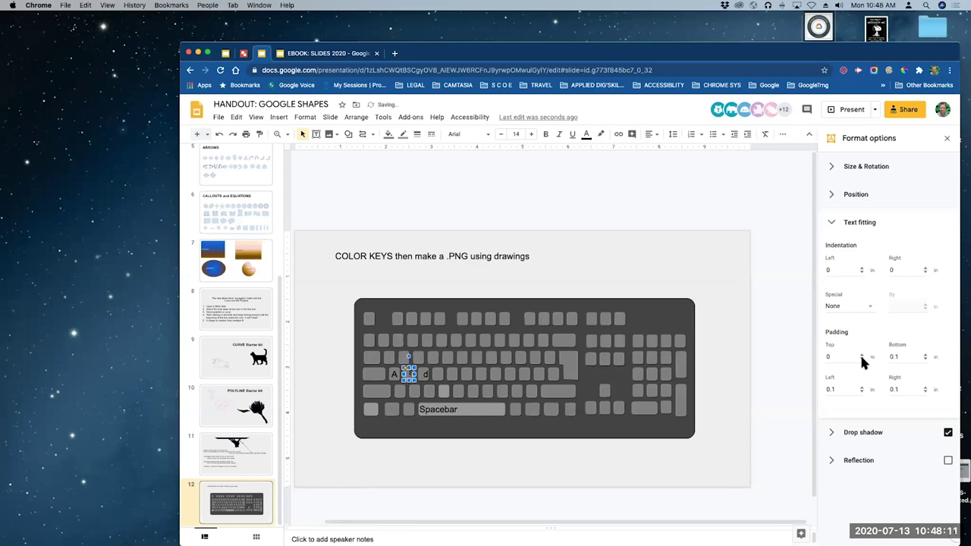
pyautogui.press('Tab')
pyautogui.write('0')
pyautogui.press('Tab')
pyautogui.write('0')
pyautogui.press('Tab')
pyautogui.write('0')
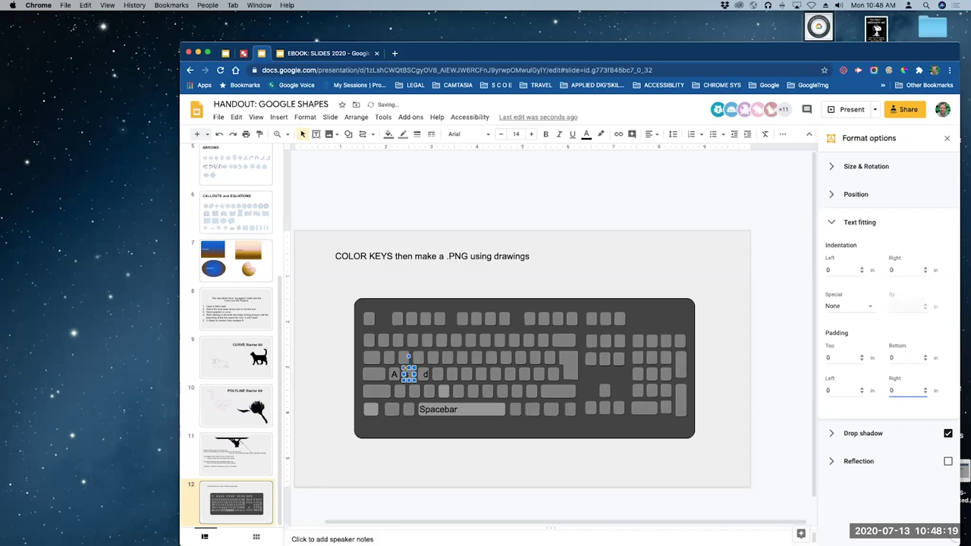
pyautogui.click(856, 357)
pyautogui.click(726, 363)
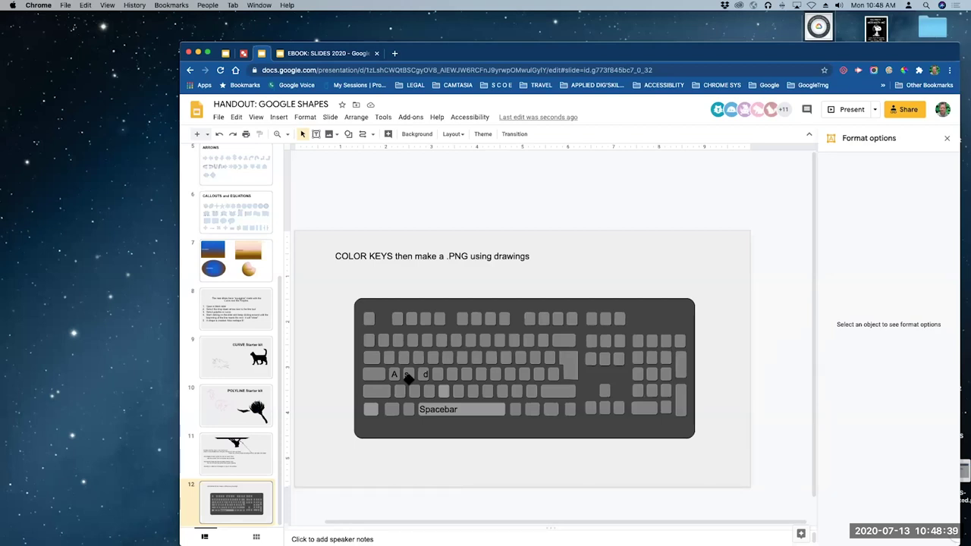
pyautogui.click(947, 138)
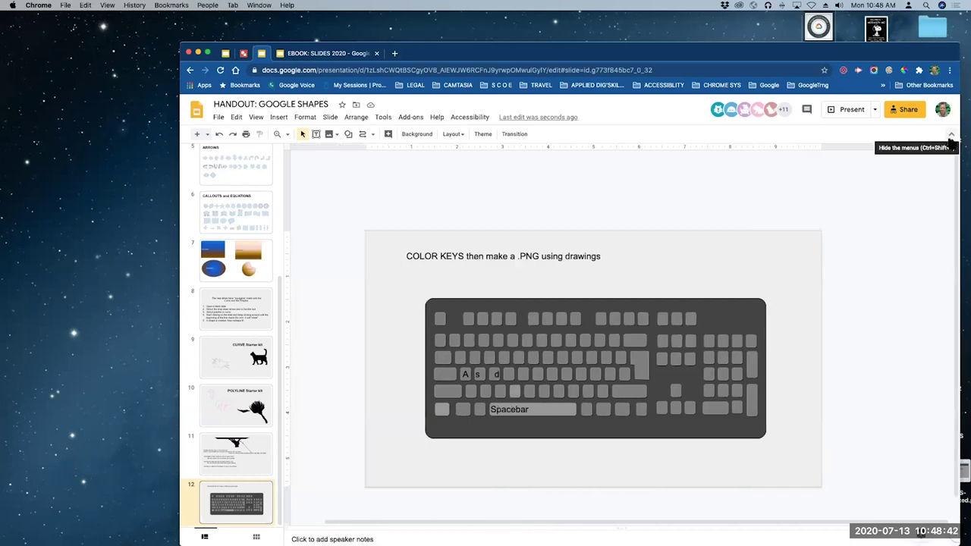
# - Center the "s" label horizontally on its key
pyautogui.click(480, 375)
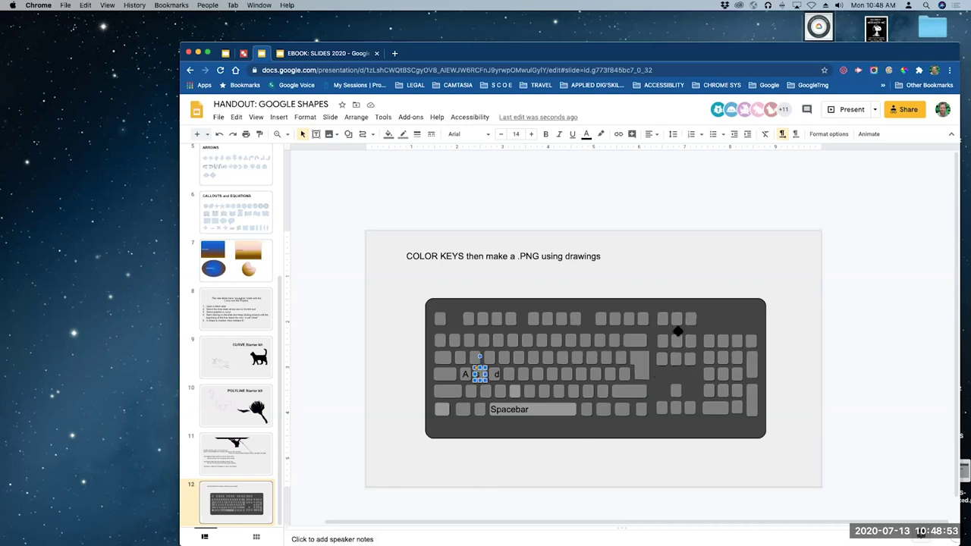
pyautogui.click(659, 137)
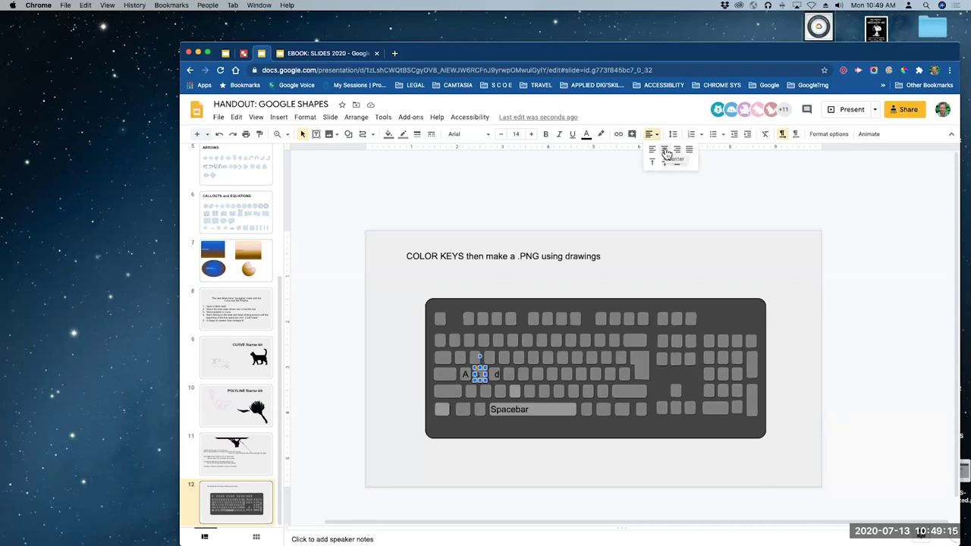
pyautogui.click(665, 151)
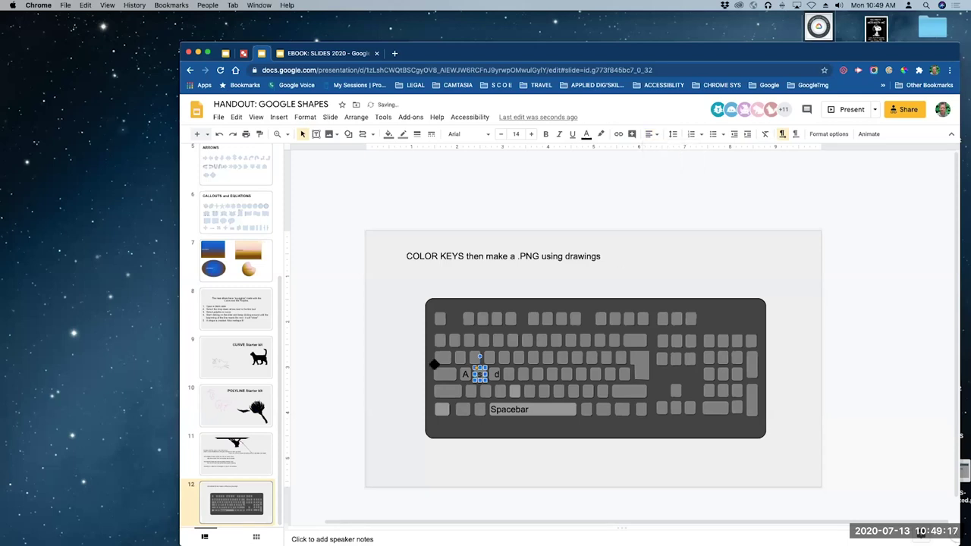
pyautogui.click(420, 383)
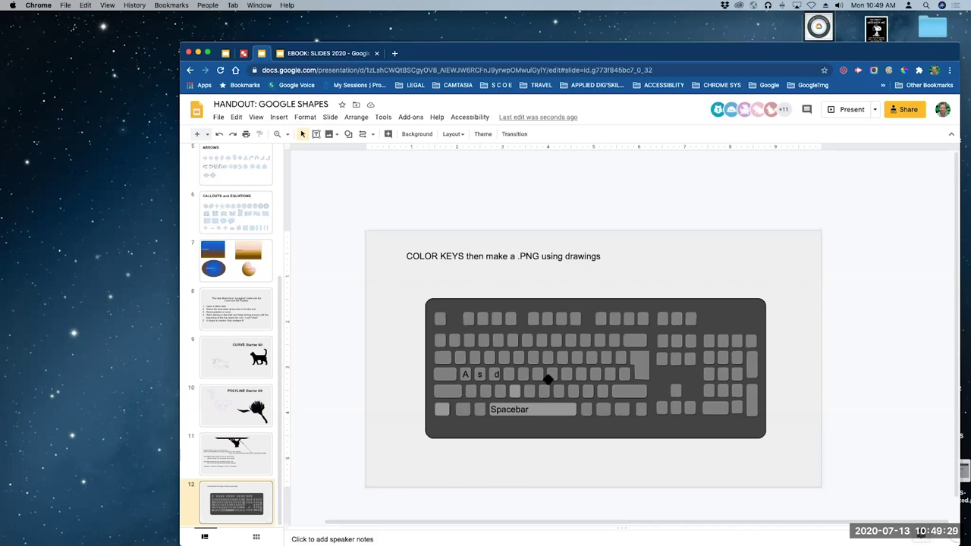
# - Remove the "d" label from the key after "s"
pyautogui.doubleClick(495, 373)
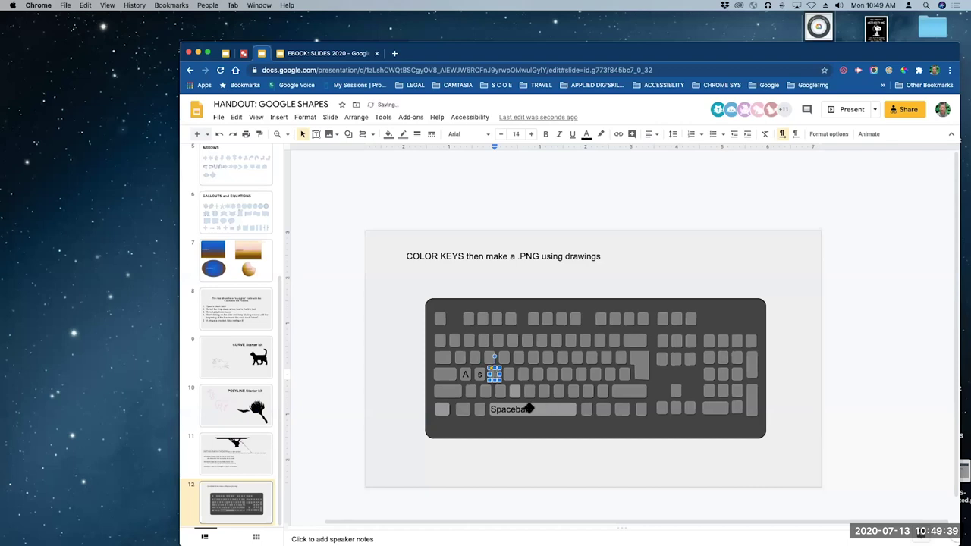
pyautogui.click(480, 374)
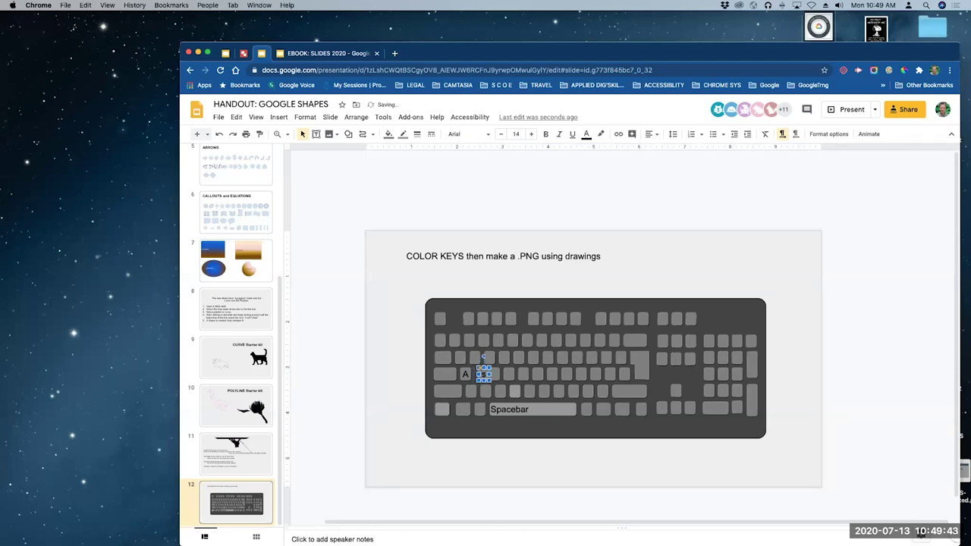
pyautogui.press('Delete')
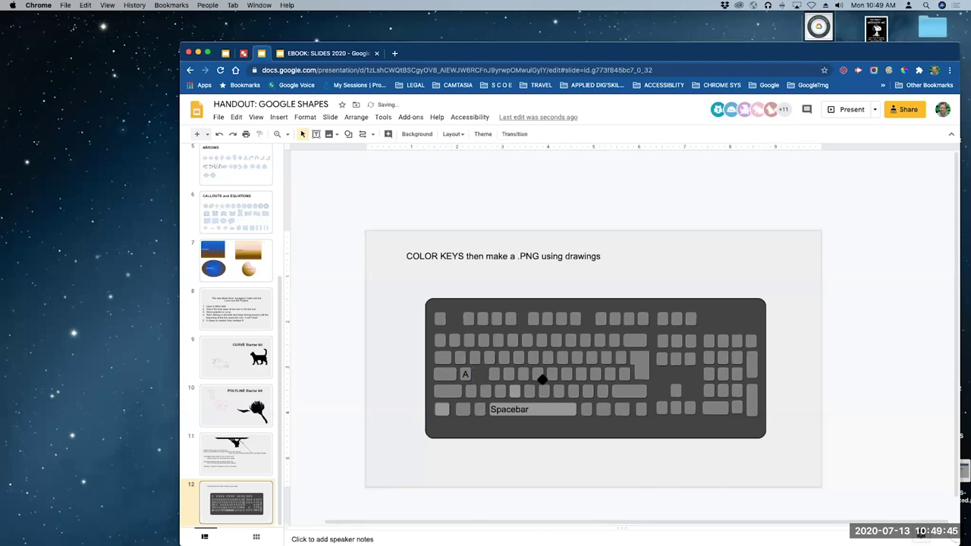
pyautogui.hotkey('ctrl', 'z')
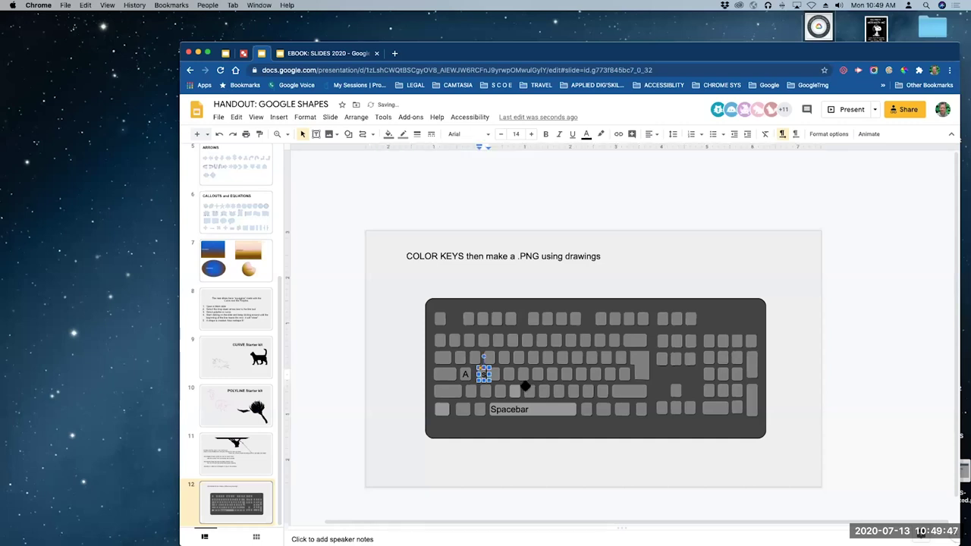
pyautogui.click(524, 429)
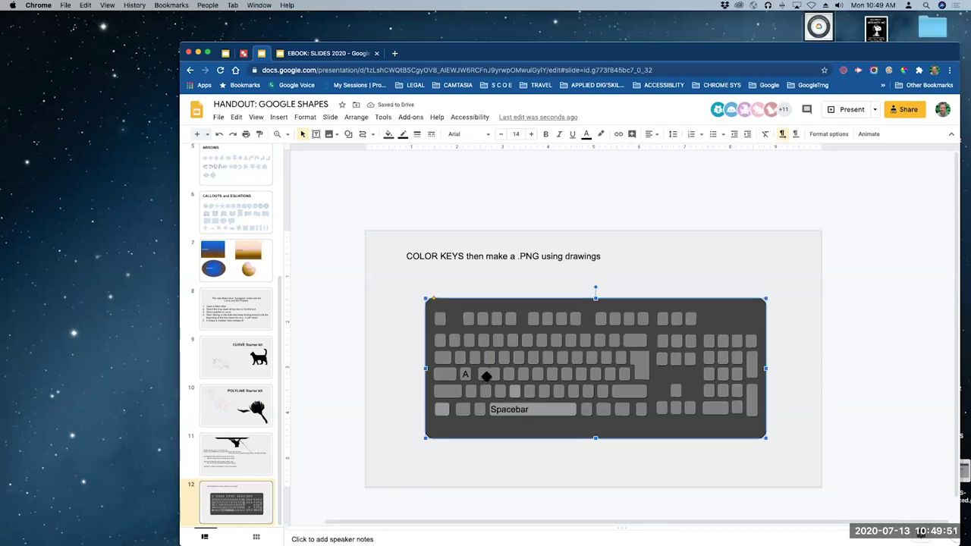
pyautogui.hotkey('ctrl', 'z')
pyautogui.click(513, 449)
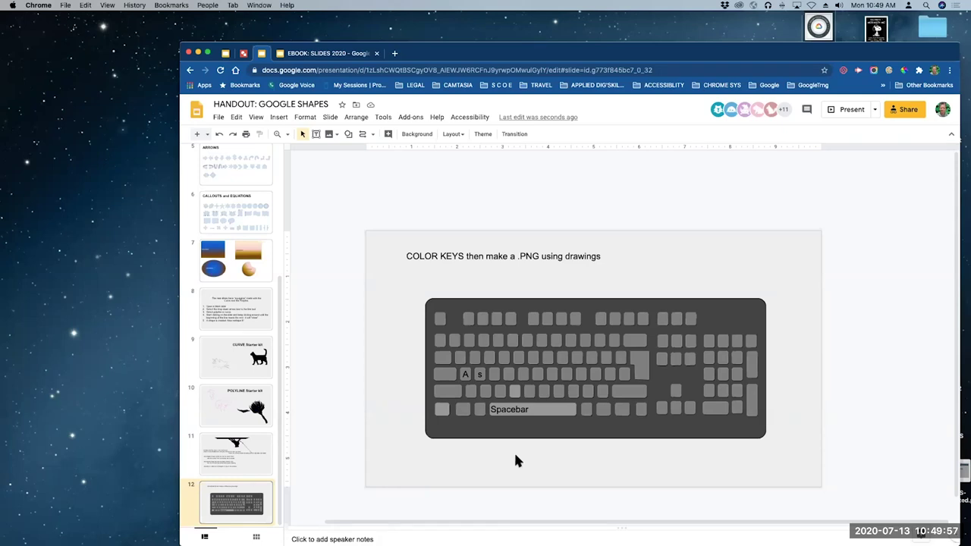
# - Center the "Spacebar" label horizontally on its key
pyautogui.click(552, 409)
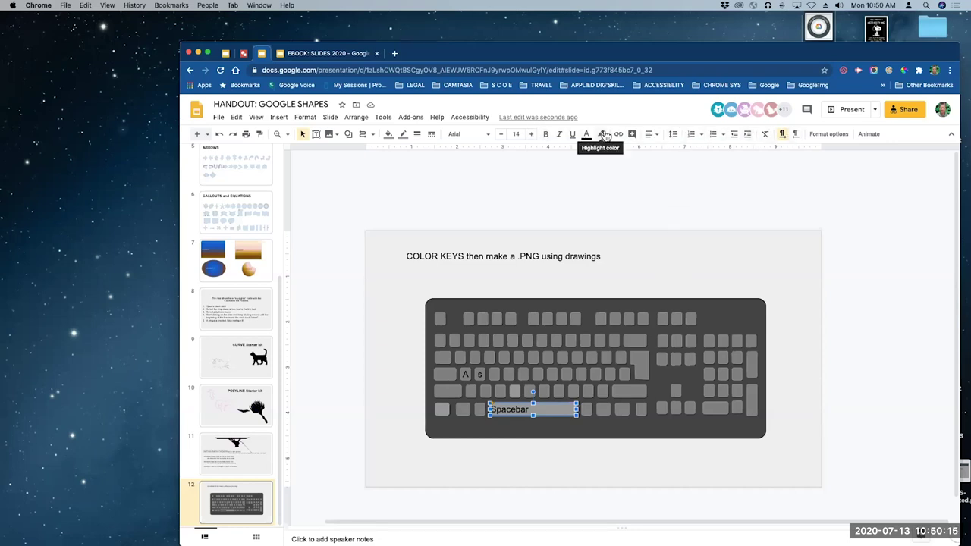
pyautogui.click(657, 137)
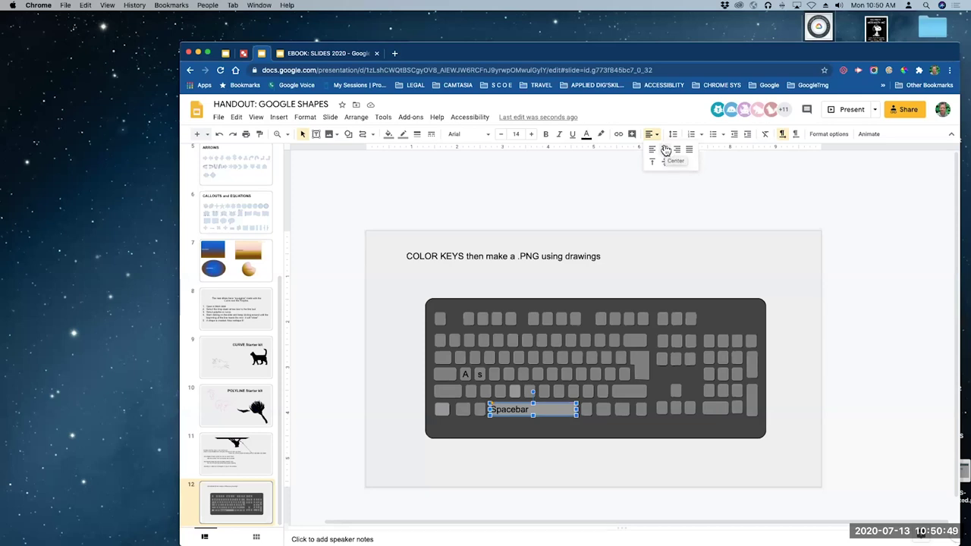
pyautogui.click(664, 151)
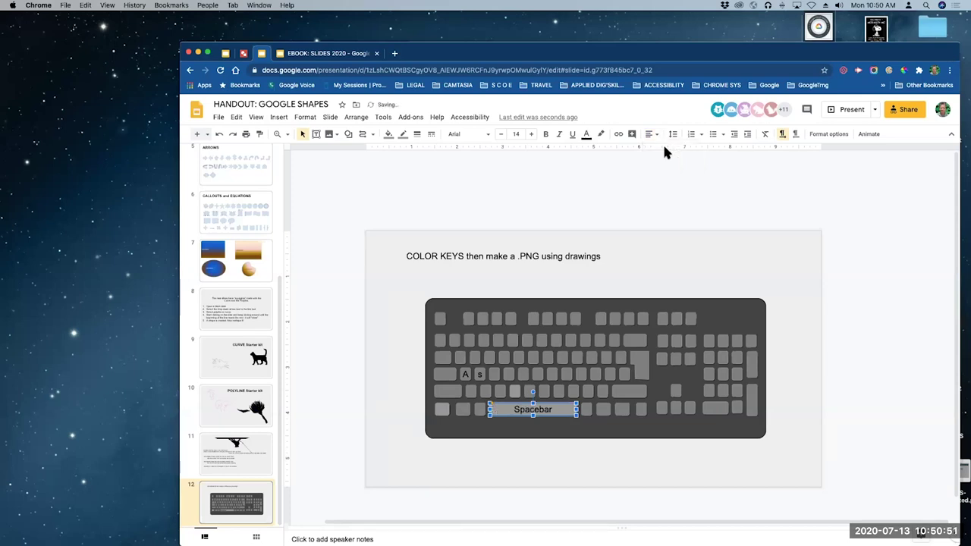
pyautogui.click(791, 343)
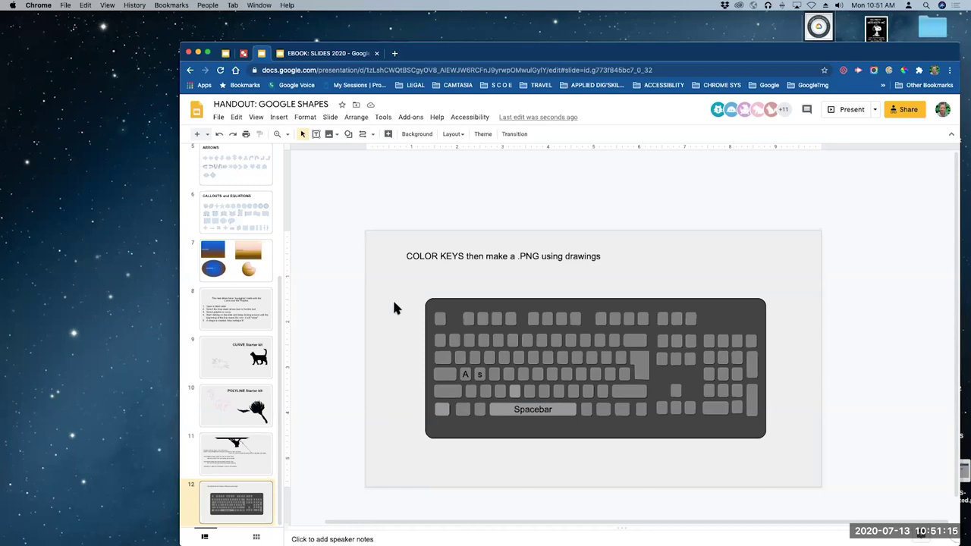
# - Clear the labels from the "s", "A" and "Spacebar" keys
pyautogui.moveTo(713, 54)
pyautogui.mouseDown()
pyautogui.moveTo(730, 50)
pyautogui.moveTo(721, 51)
pyautogui.mouseUp()
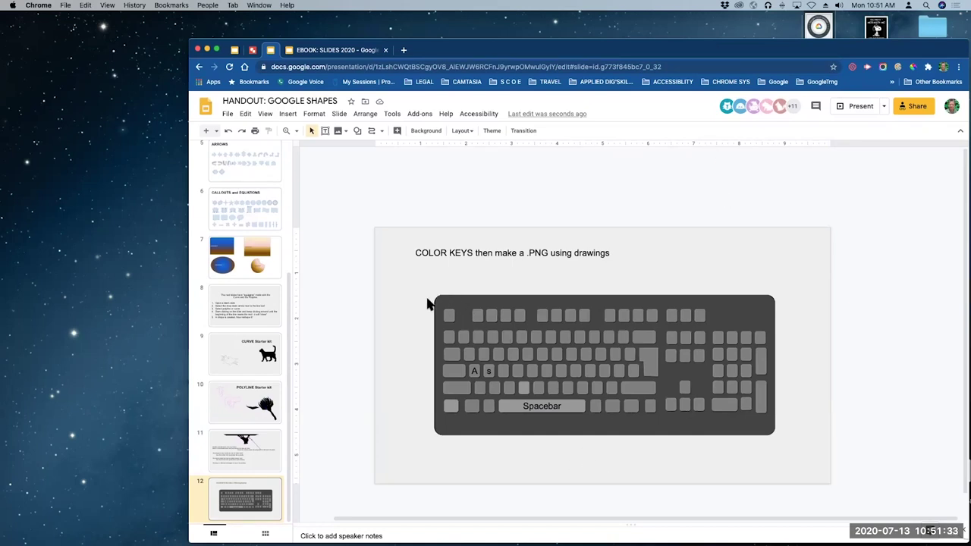
pyautogui.click(490, 372)
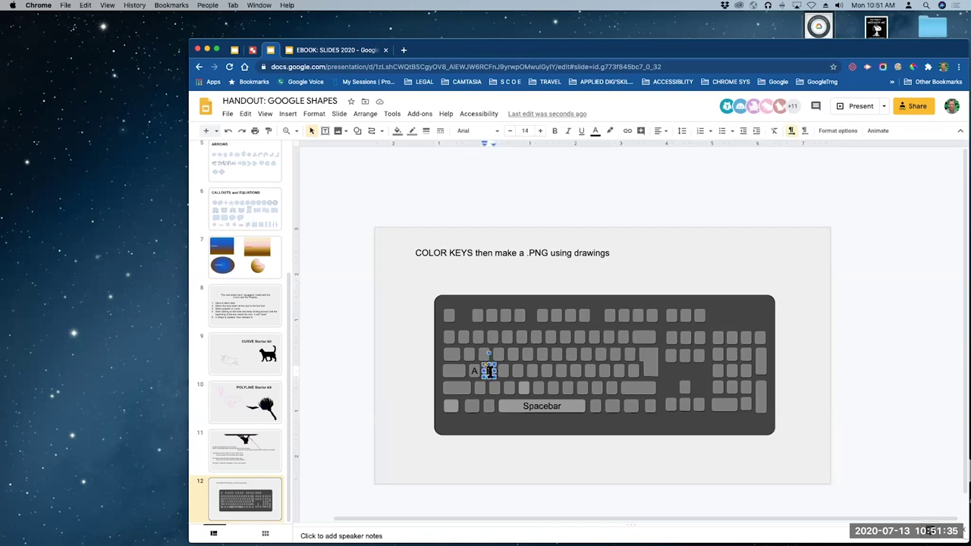
pyautogui.click(474, 370)
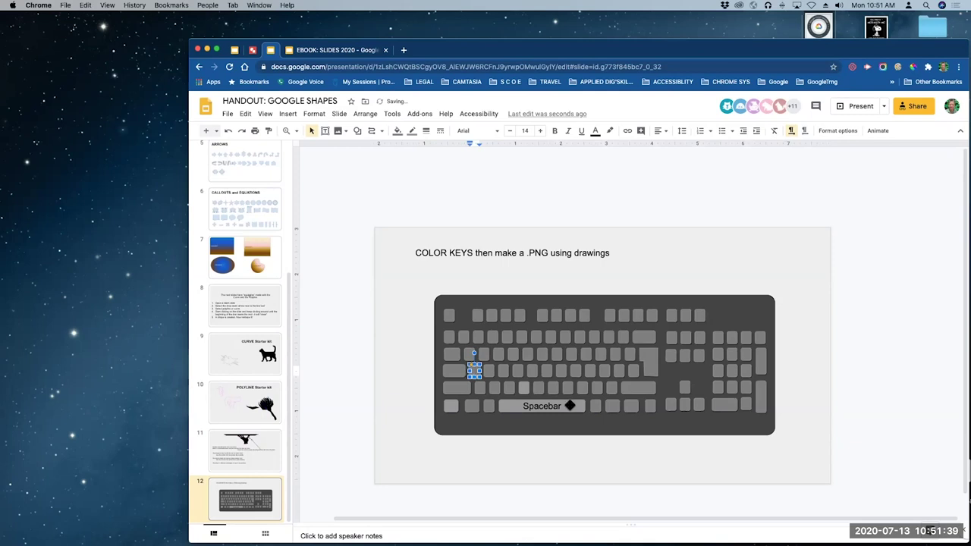
pyautogui.click(555, 407)
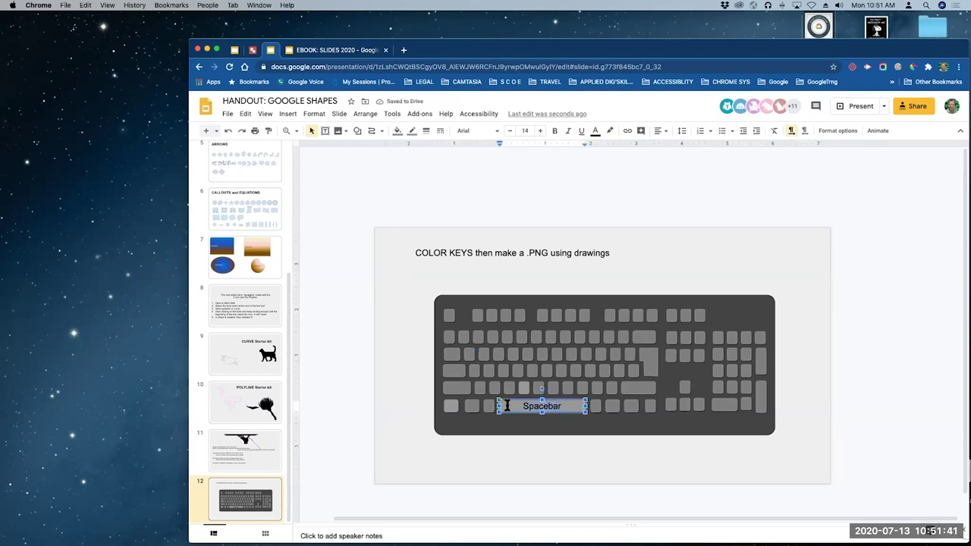
pyautogui.press('super+a')
pyautogui.press('BackSpace')
pyautogui.click(539, 453)
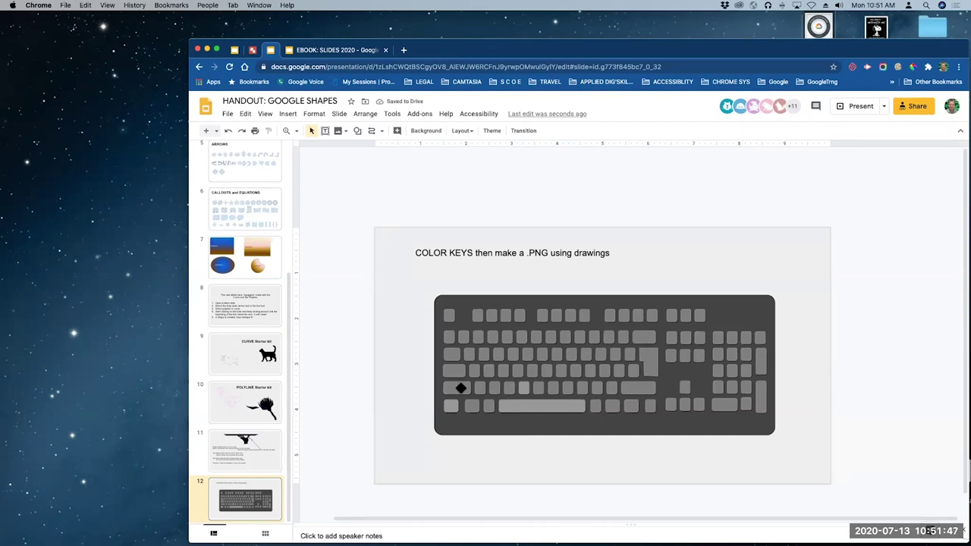
# - Fill the blank spacebar key with red
pyautogui.click(512, 406)
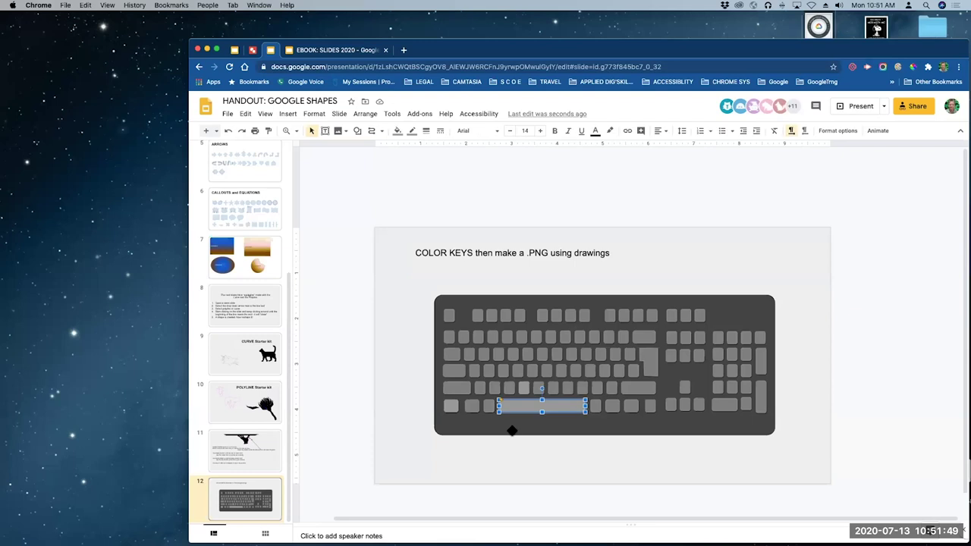
pyautogui.click(397, 131)
pyautogui.click(411, 194)
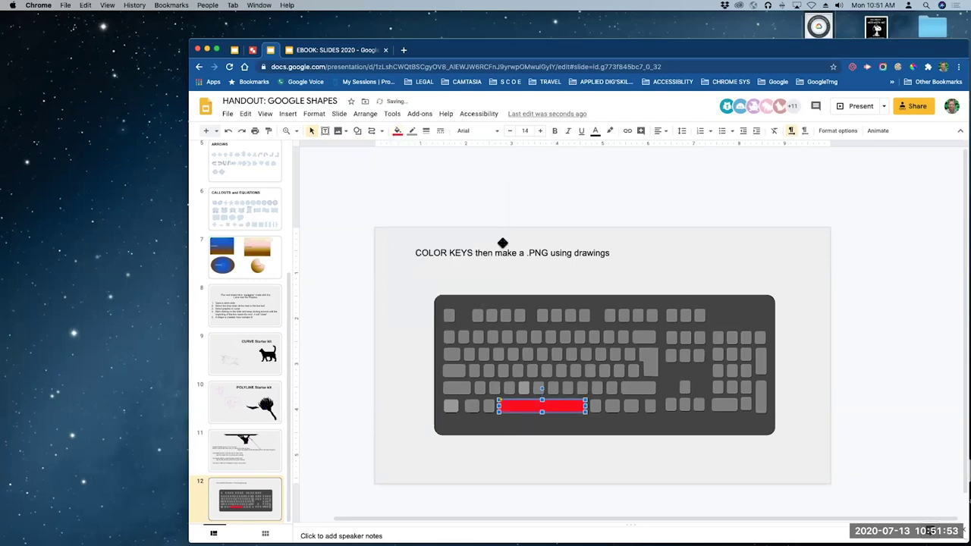
pyautogui.click(779, 307)
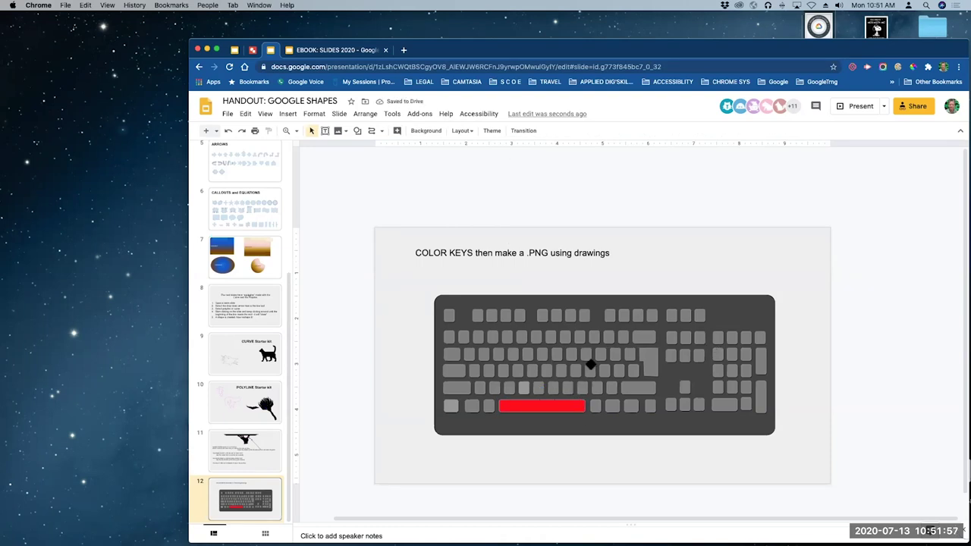
# - Copy the whole keyboard with all its keys and create a new drawing at drawings.google.com in a new browser tab
pyautogui.moveTo(420, 282); pyautogui.dragTo(787, 448)
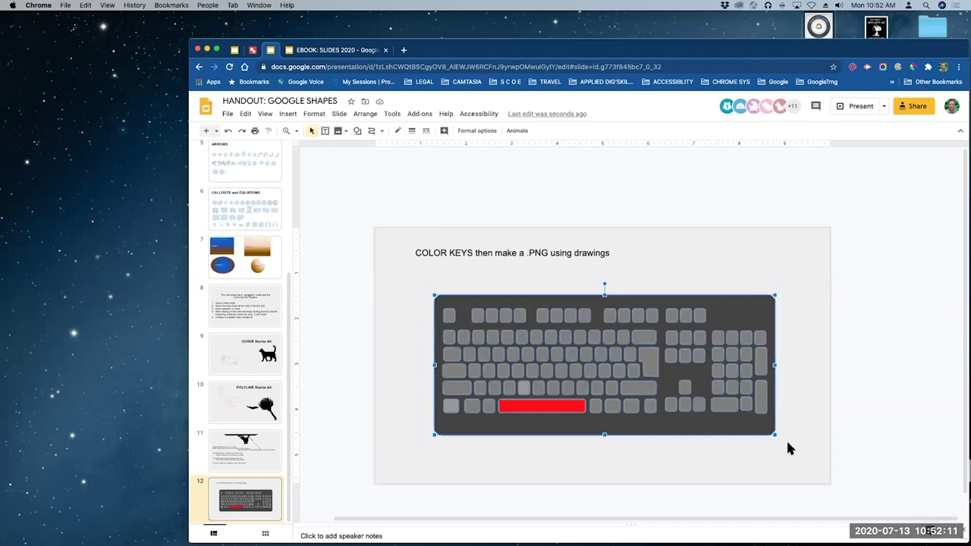
pyautogui.click(405, 50)
pyautogui.click(414, 71)
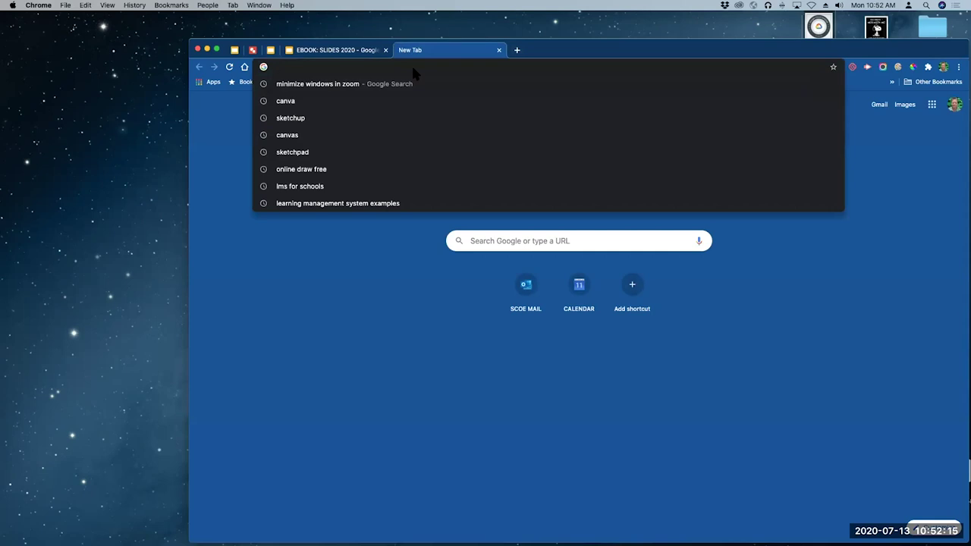
pyautogui.write('draw')
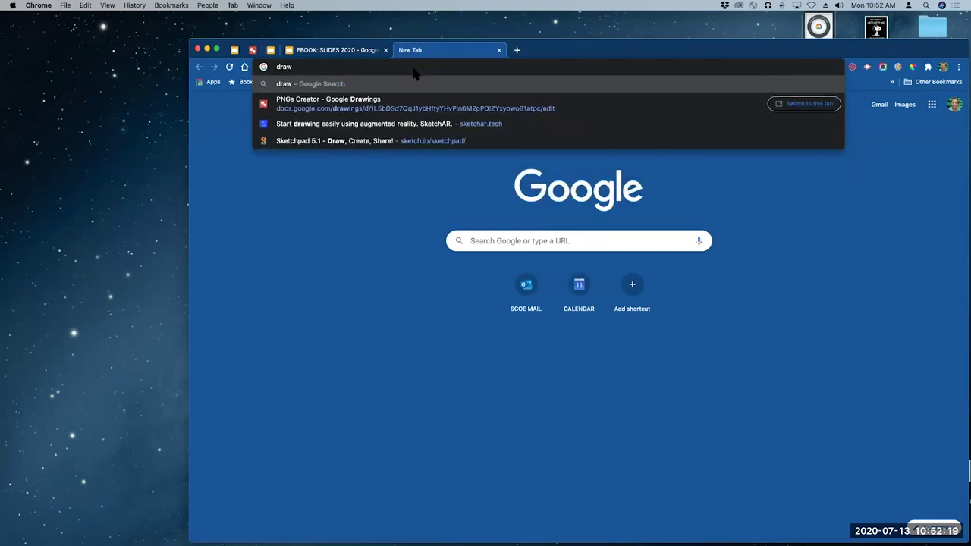
pyautogui.write('ings.')
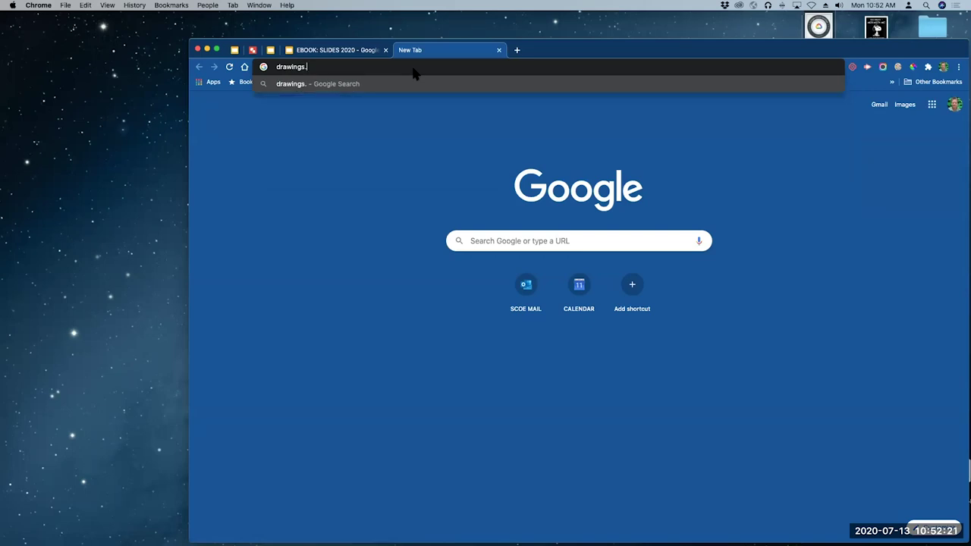
pyautogui.write('google.com')
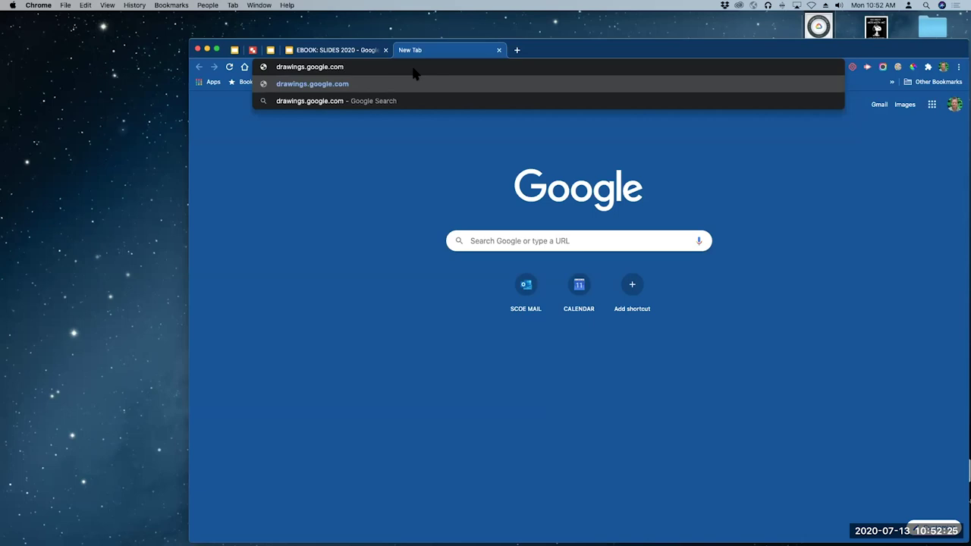
pyautogui.press('Return')
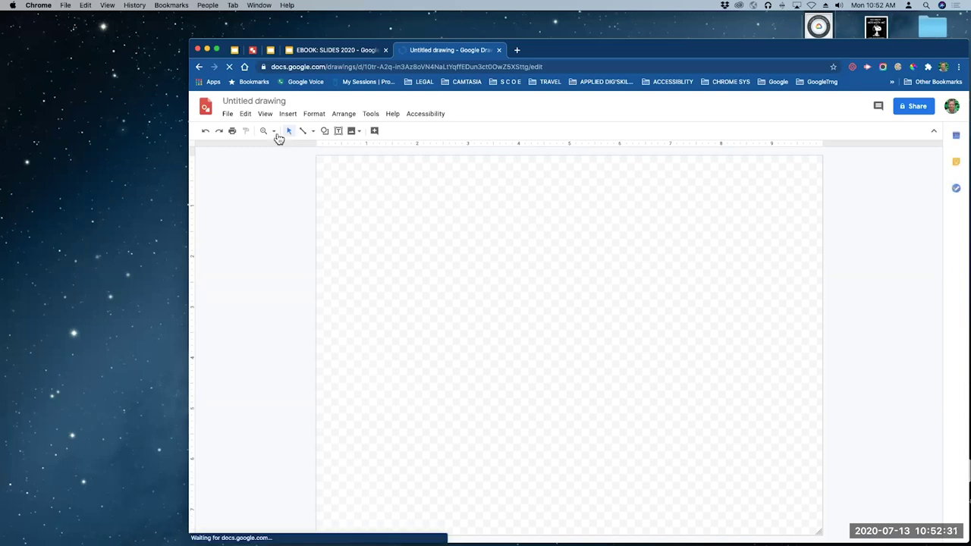
# - Paste the copied keyboard into the blank drawing
pyautogui.click(267, 131)
pyautogui.click(295, 179)
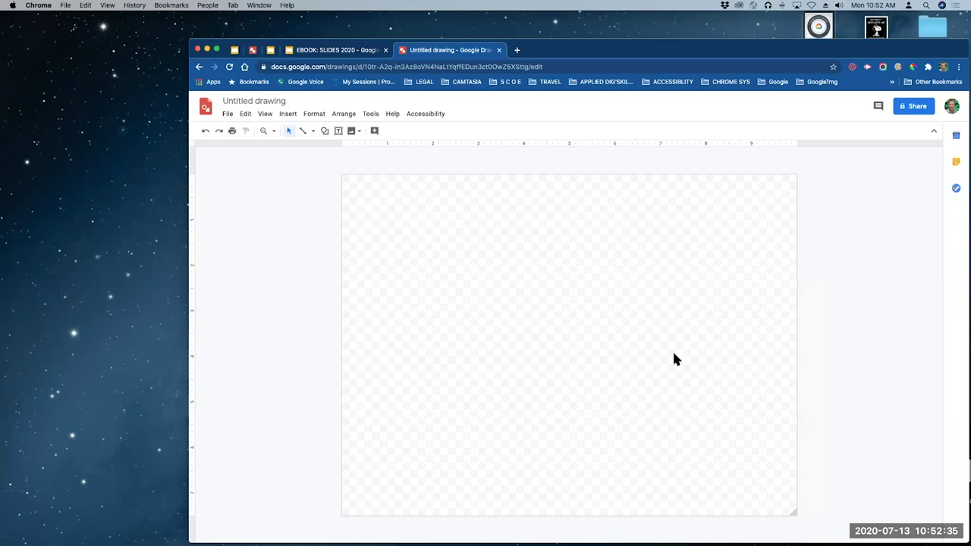
pyautogui.press('super+v')
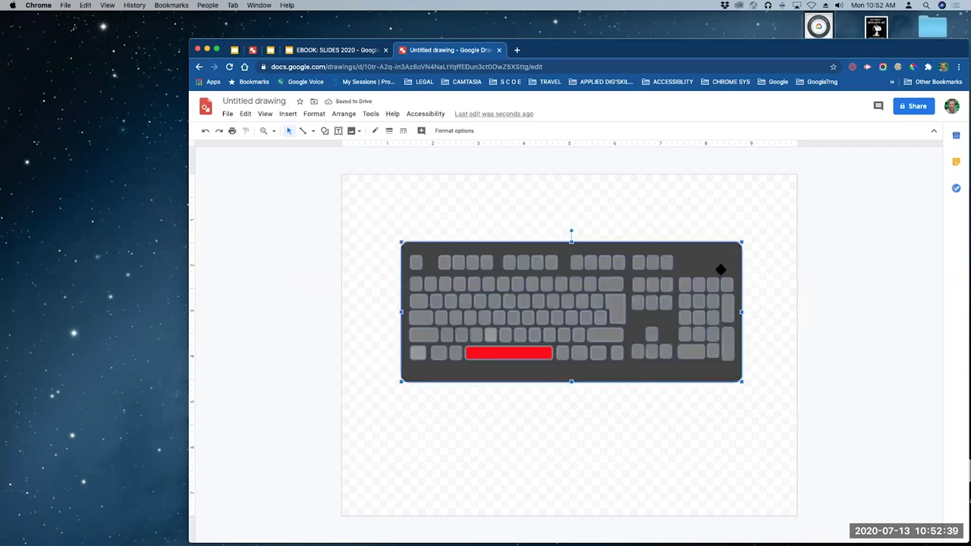
# - Move the keyboard into the canvas's upper-left corner and shrink the canvas to fit closely around it
pyautogui.moveTo(721, 268); pyautogui.dragTo(663, 196)
pyautogui.click(795, 516)
pyautogui.moveTo(795, 517); pyautogui.dragTo(691, 321)
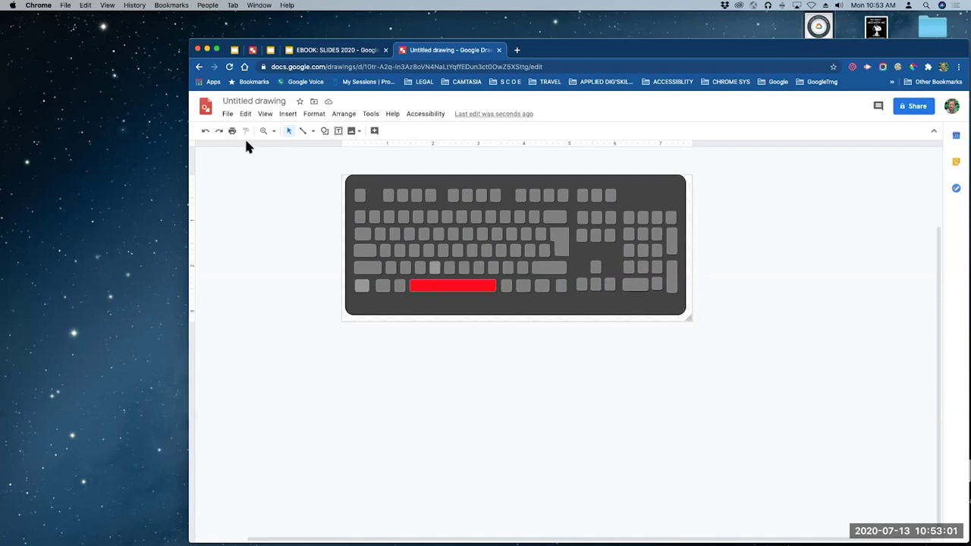
# - Download the drawing as a PNG image named Keyboard to the Desktop
pyautogui.click(227, 114)
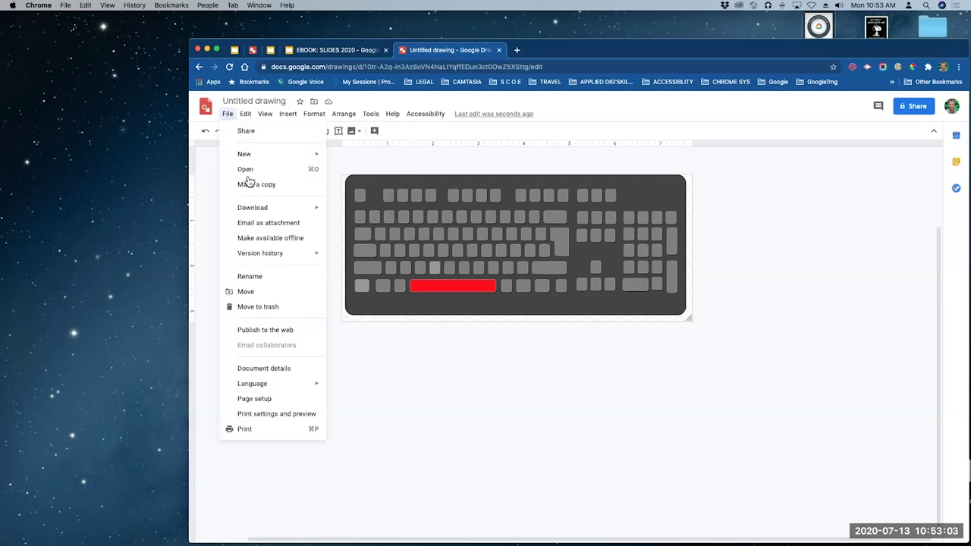
pyautogui.moveTo(259, 212)
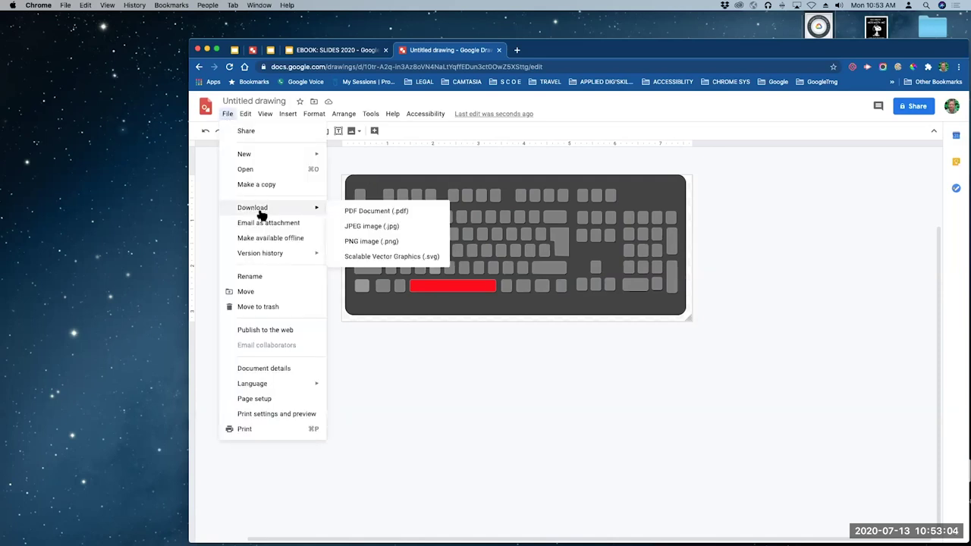
pyautogui.click(395, 242)
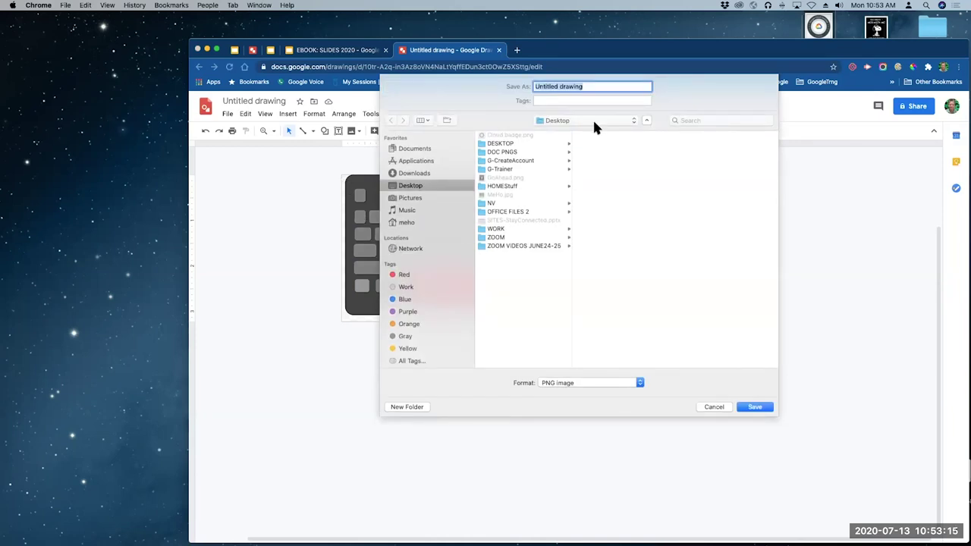
pyautogui.write('Keyboard')
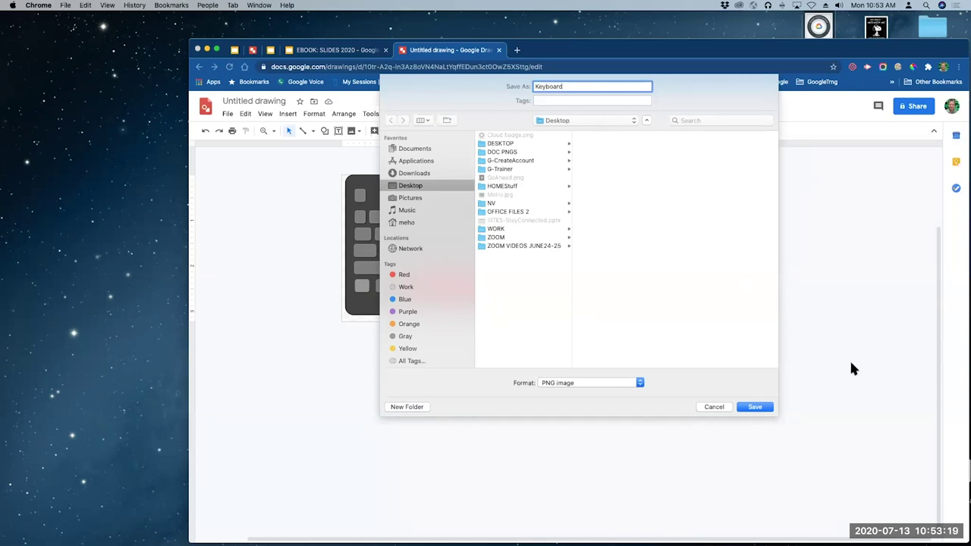
pyautogui.click(757, 406)
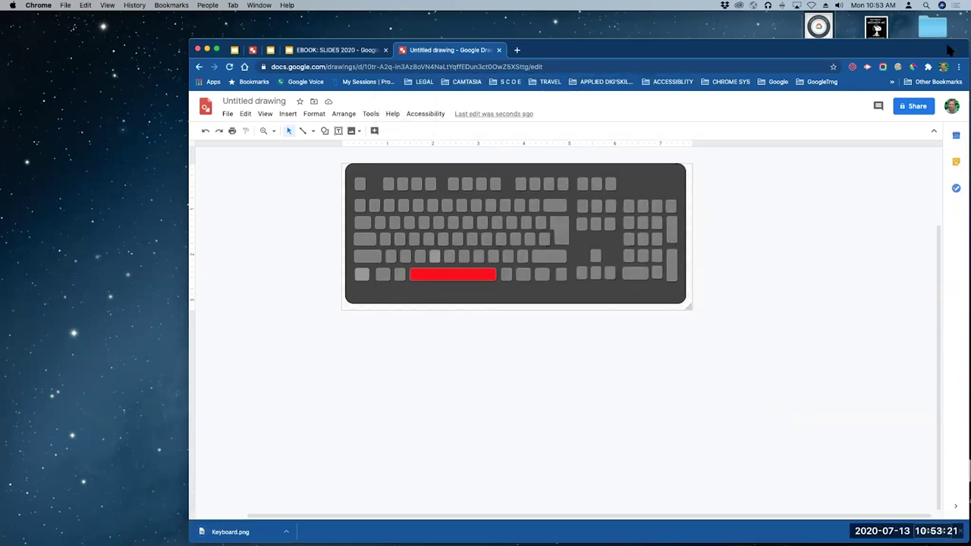
# - Open Gmail at mail.google.com in a new browser tab
pyautogui.moveTo(948, 50); pyautogui.dragTo(780, 47)
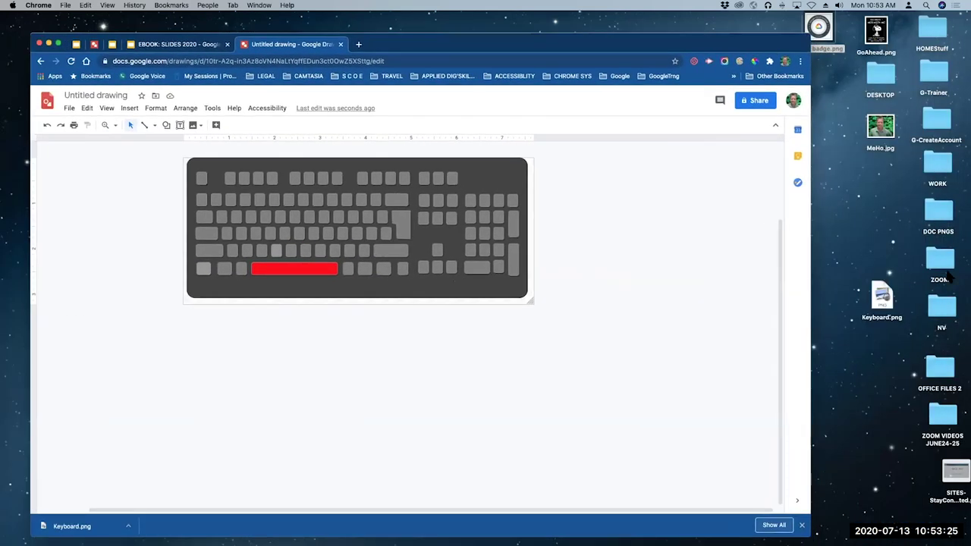
pyautogui.moveTo(704, 45); pyautogui.dragTo(753, 90)
pyautogui.moveTo(685, 91); pyautogui.dragTo(509, 76)
pyautogui.click(467, 73)
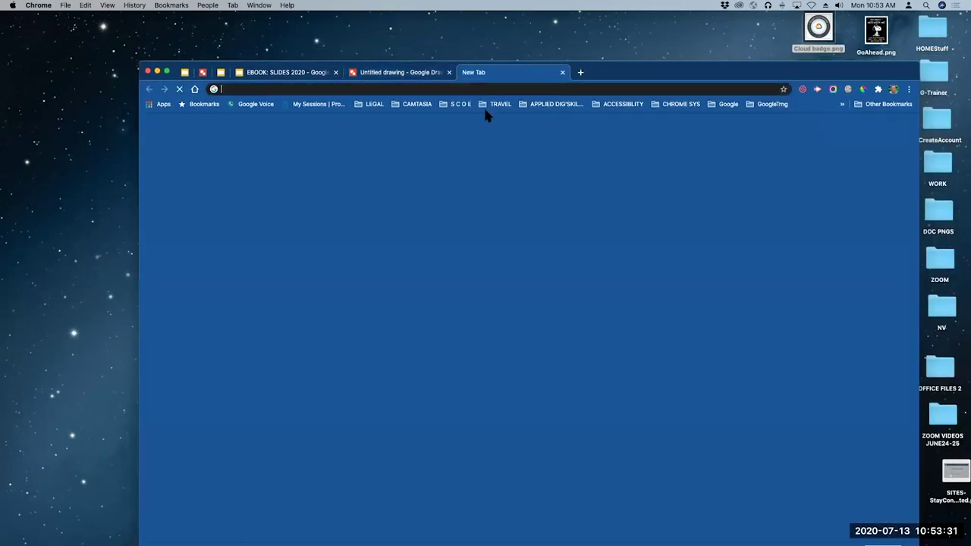
pyautogui.click(478, 89)
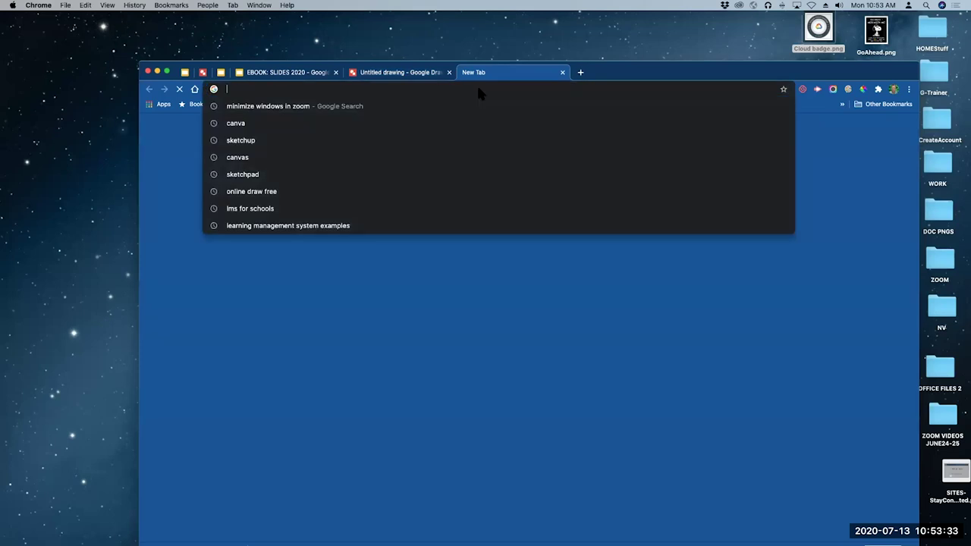
pyautogui.write('mail')
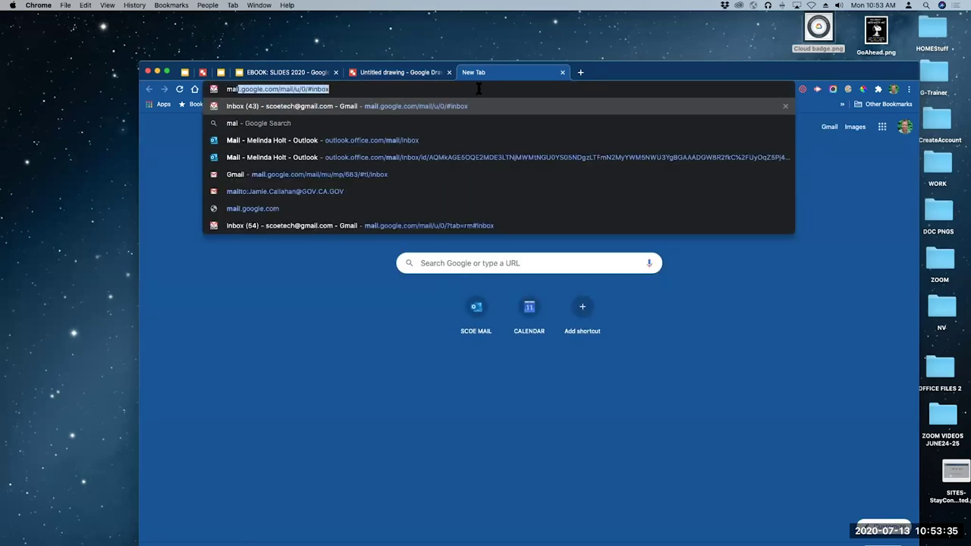
pyautogui.press('BackSpace')
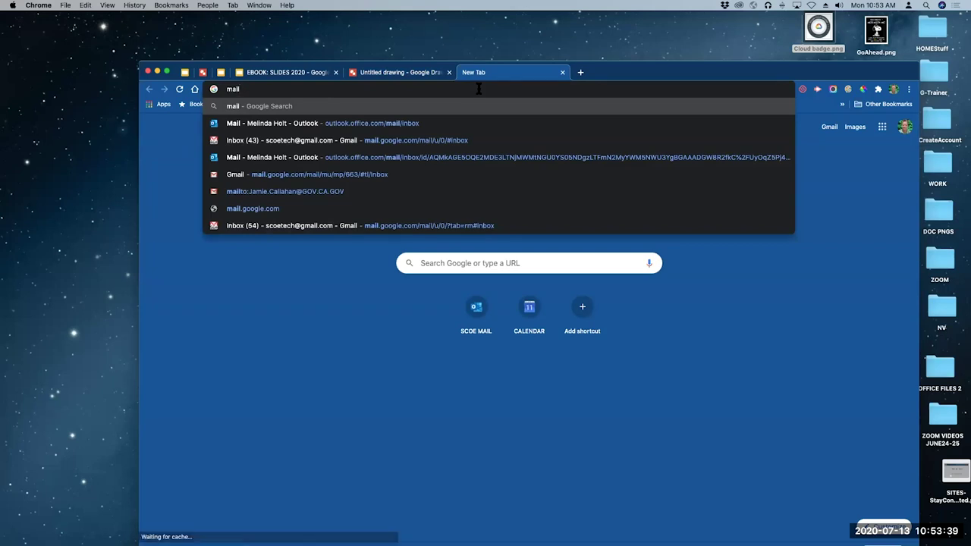
pyautogui.write('c')
pyautogui.press('BackSpace')
pyautogui.write('.g')
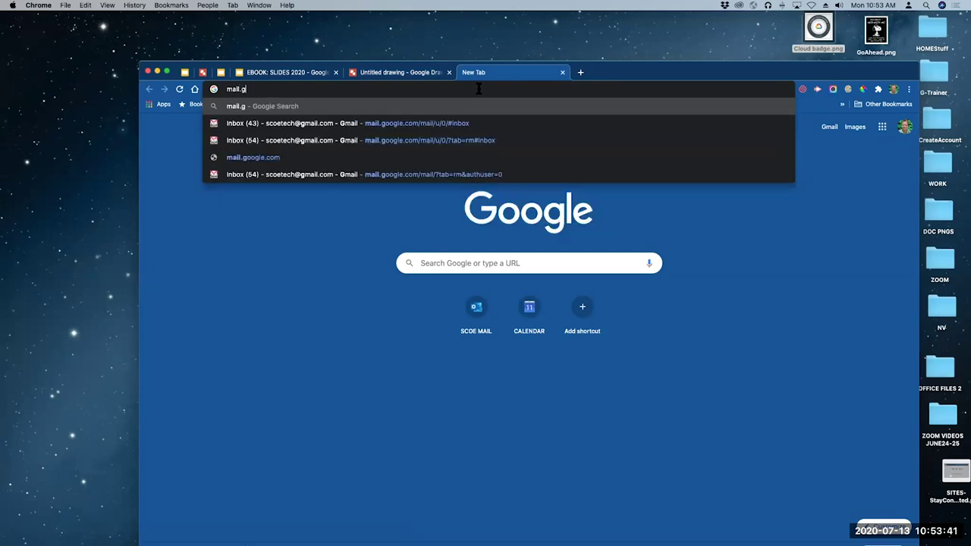
pyautogui.write('oogle.com')
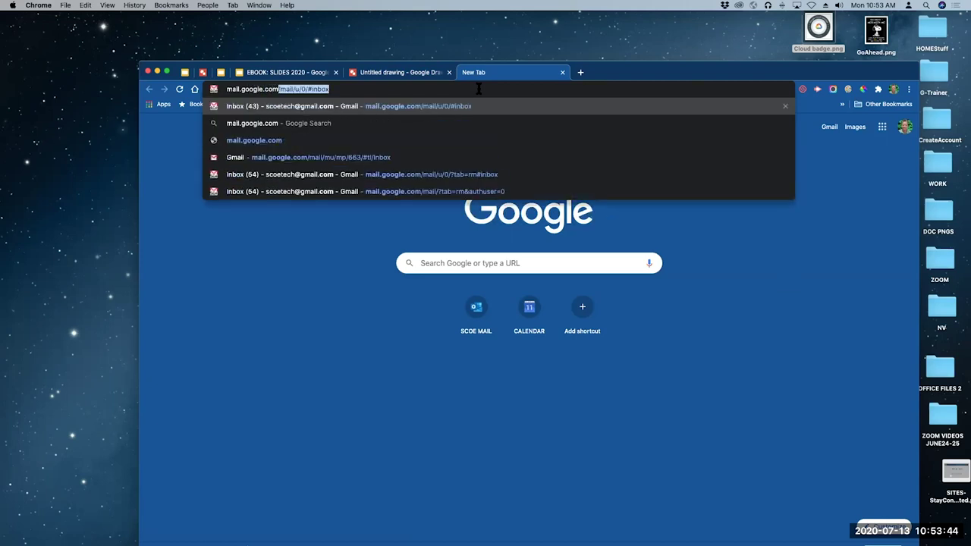
pyautogui.press('Return')
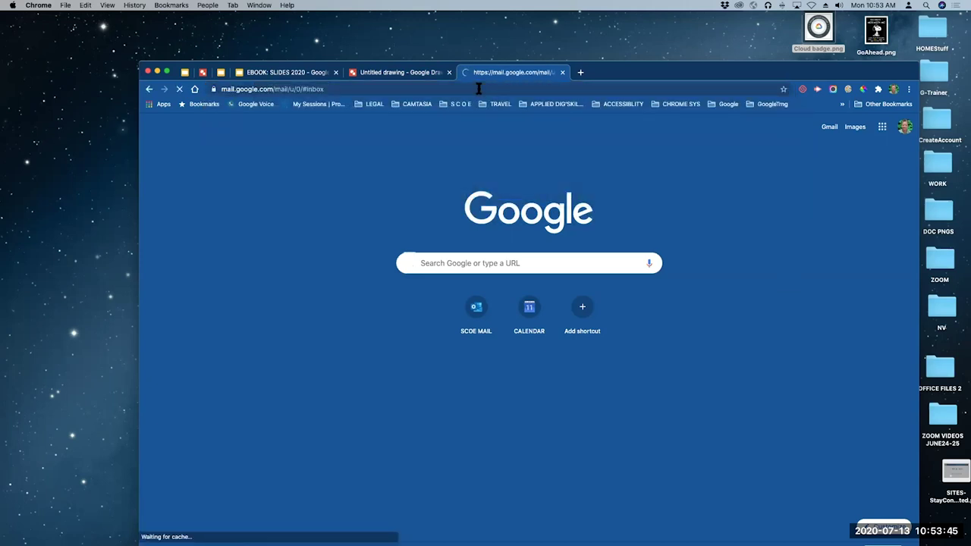
# - Start a new e-mail, make the desktop files reachable beside it, and insert Keyboard.png into the message body
pyautogui.moveTo(659, 74); pyautogui.dragTo(660, 51)
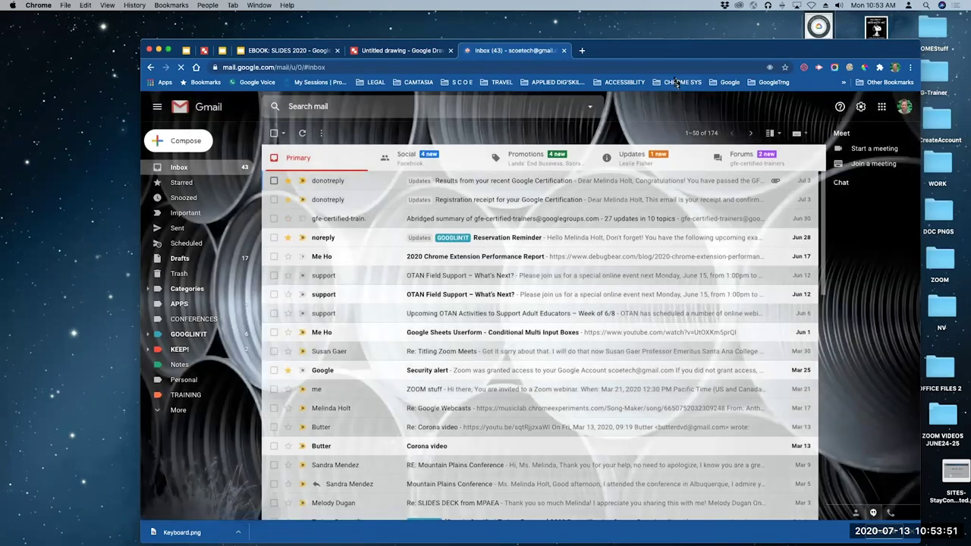
pyautogui.moveTo(670, 55); pyautogui.dragTo(745, 53)
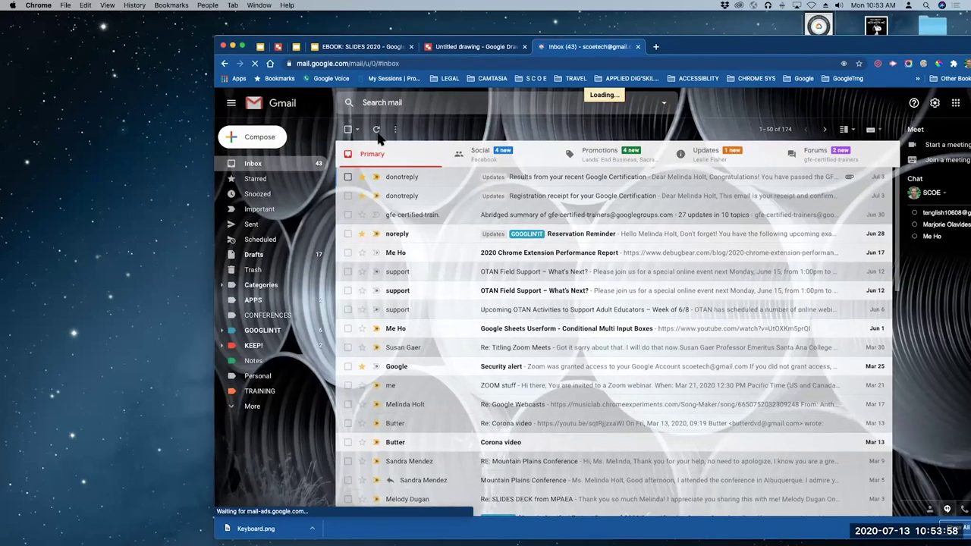
pyautogui.click(256, 144)
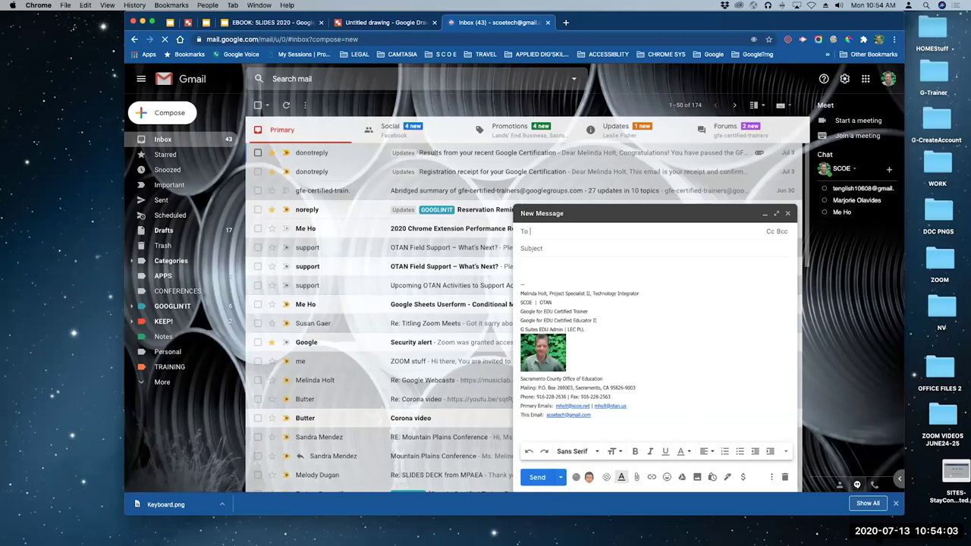
pyautogui.click(895, 503)
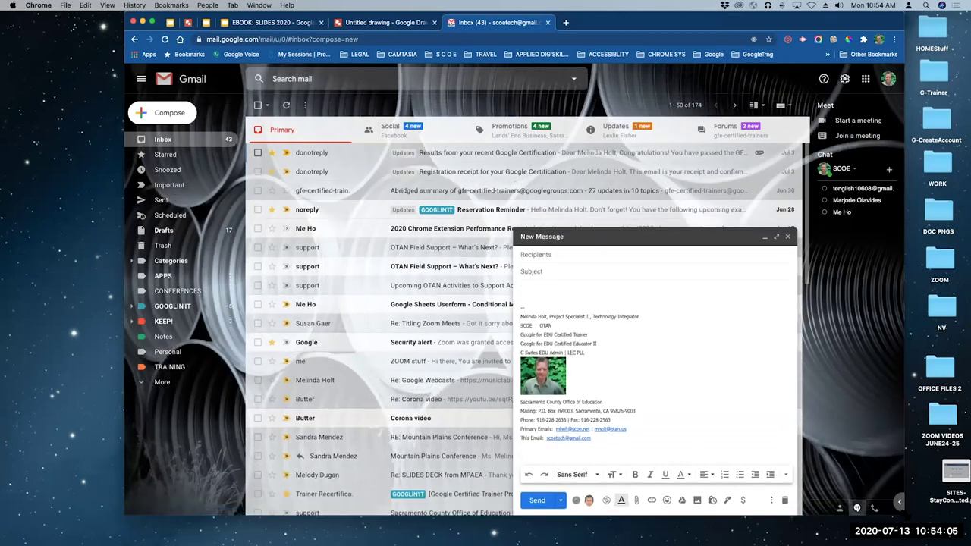
pyautogui.moveTo(904, 515); pyautogui.dragTo(809, 517)
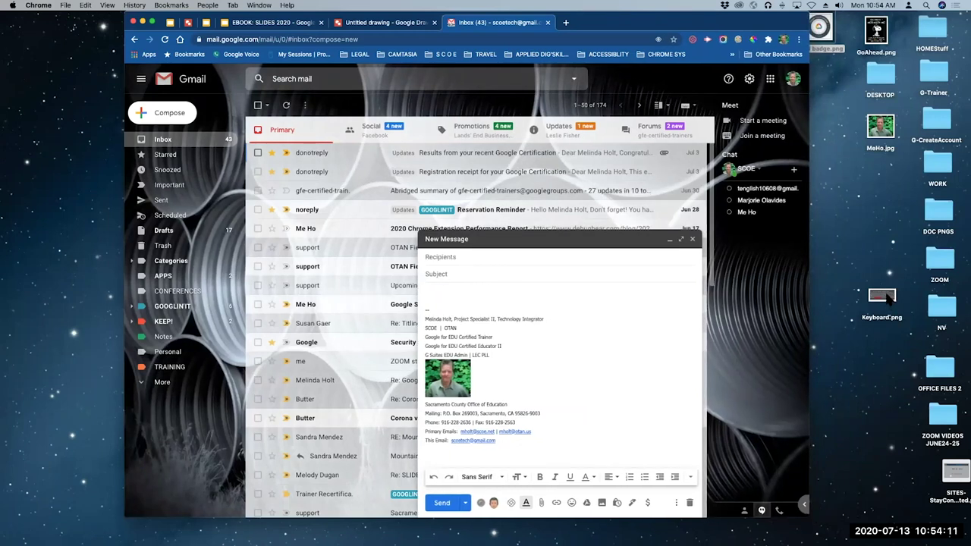
pyautogui.moveTo(884, 300); pyautogui.dragTo(593, 379)
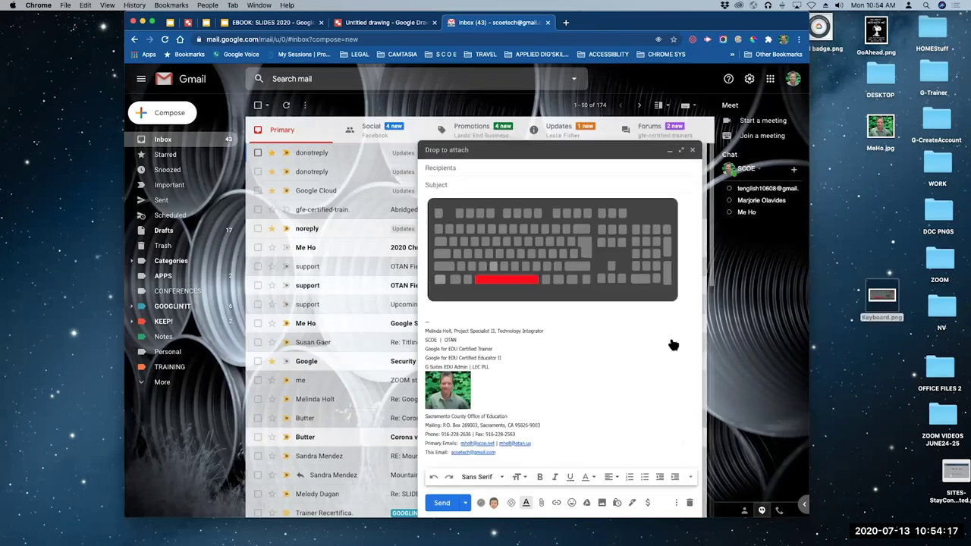
# - Fill in the recipient of the keyboard e-mail and send it
pyautogui.click(476, 169)
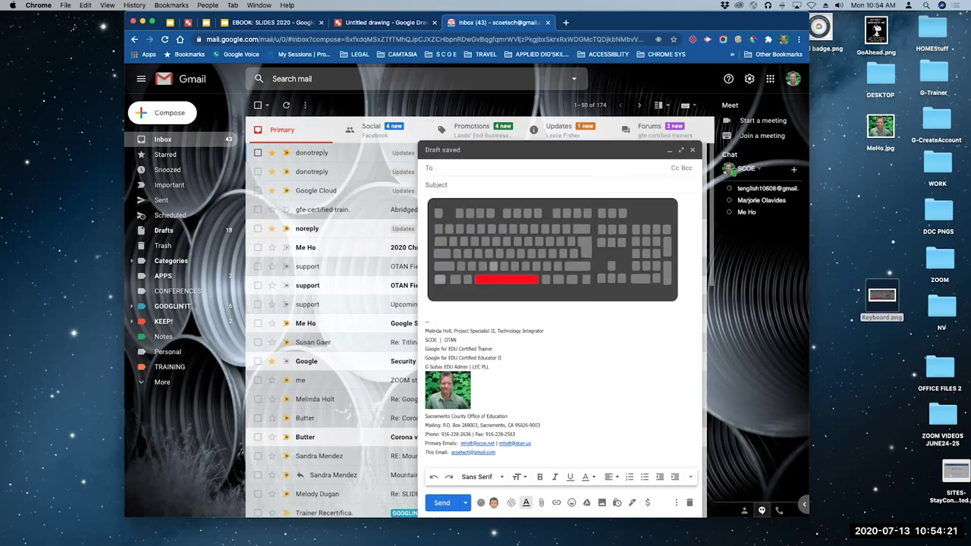
pyautogui.write('alis')
pyautogui.press('Return')
pyautogui.click(441, 503)
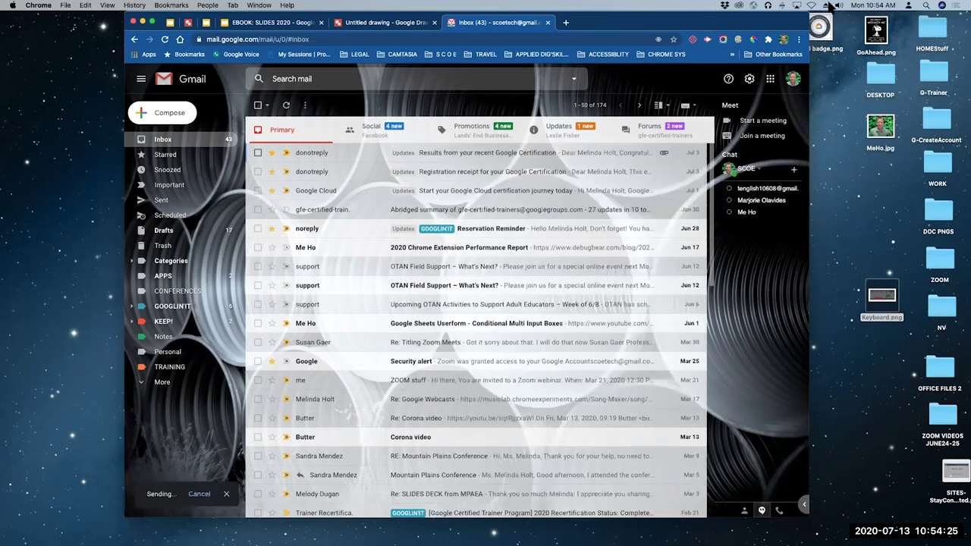
# - Review the untitled keyboard drawing and the "THE SHAPES" slide of the EBOOK: SLIDES 2020 deck
pyautogui.doubleClick(789, 22)
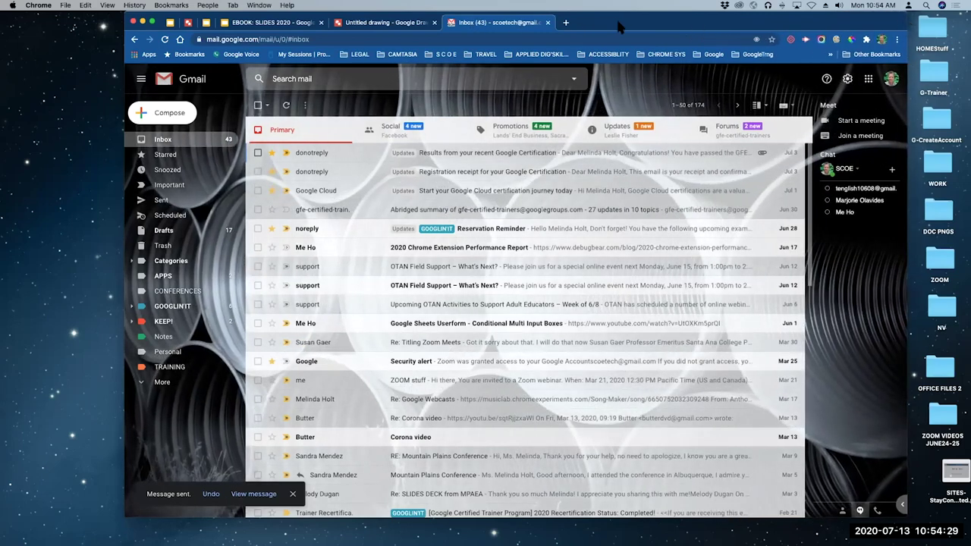
pyautogui.moveTo(618, 27); pyautogui.dragTo(430, 70)
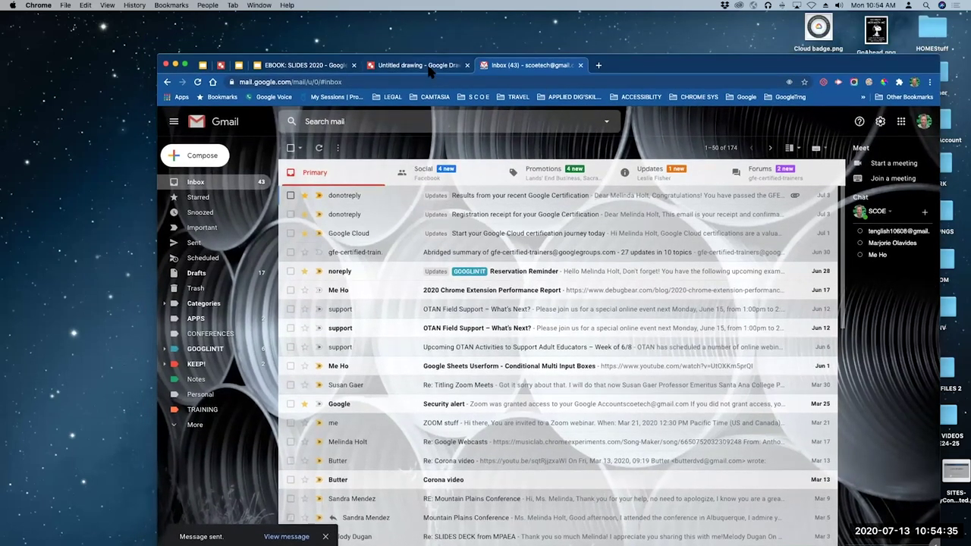
pyautogui.click(430, 70)
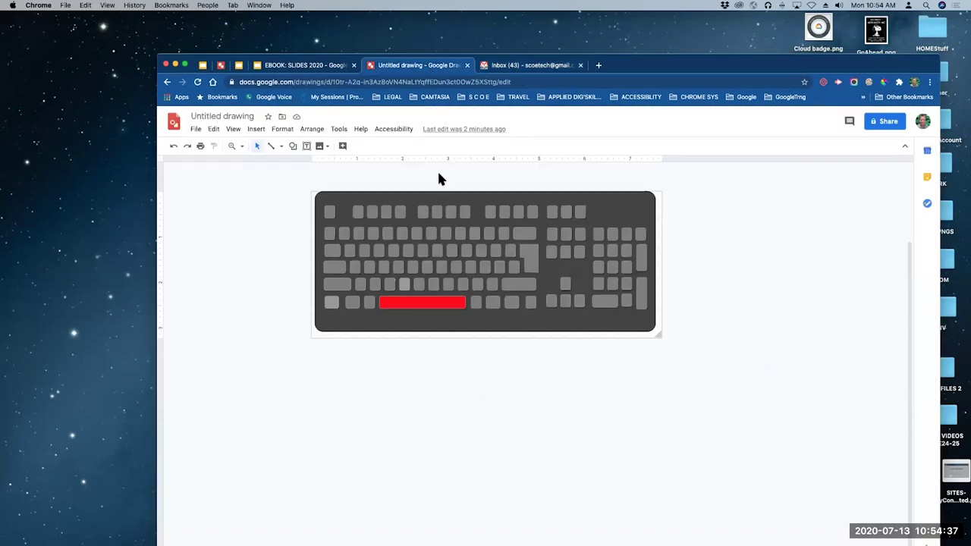
pyautogui.click(308, 70)
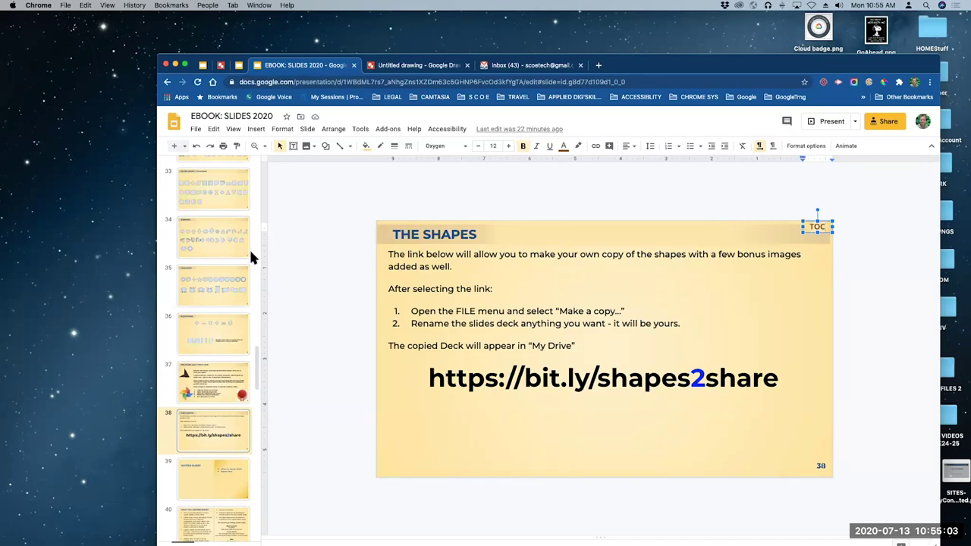
pyautogui.moveTo(666, 66); pyautogui.dragTo(704, 46)
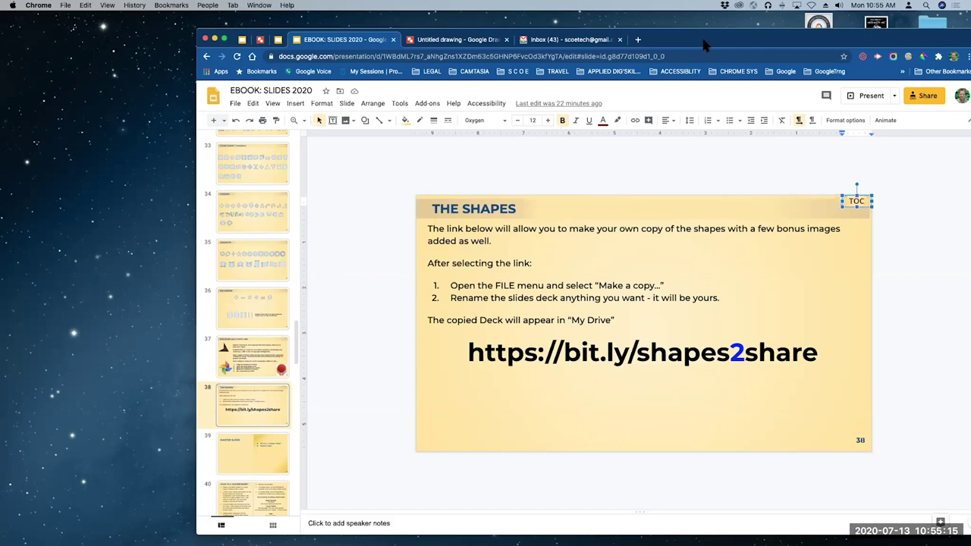
pyautogui.moveTo(698, 33); pyautogui.dragTo(682, 72)
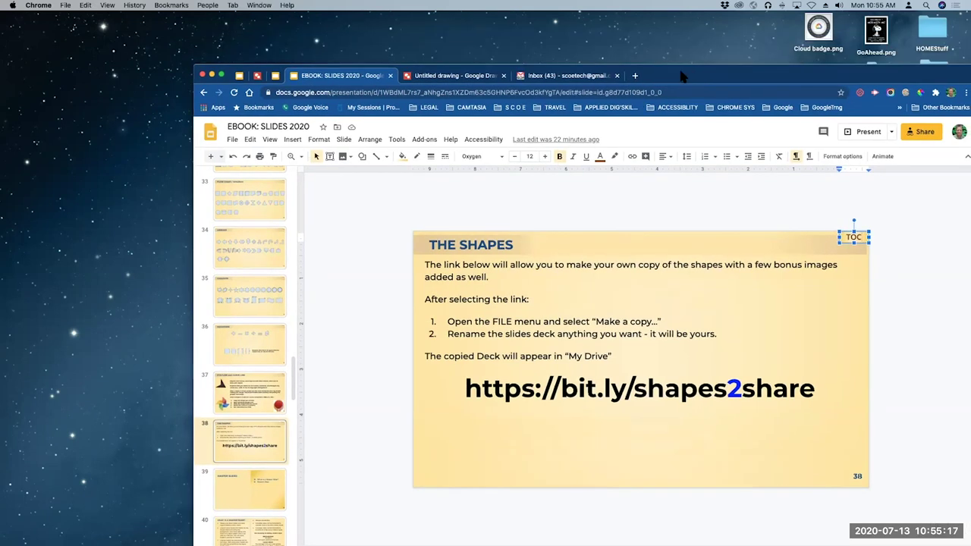
# - Return to the untitled drawing and nudge the whole keyboard slightly right and down within the canvas
pyautogui.click(442, 76)
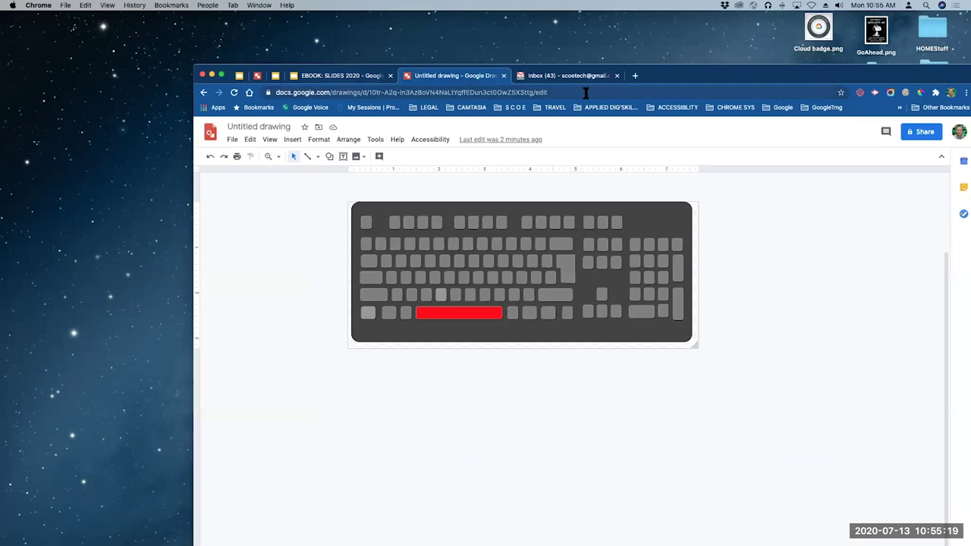
pyautogui.moveTo(711, 196); pyautogui.dragTo(334, 369)
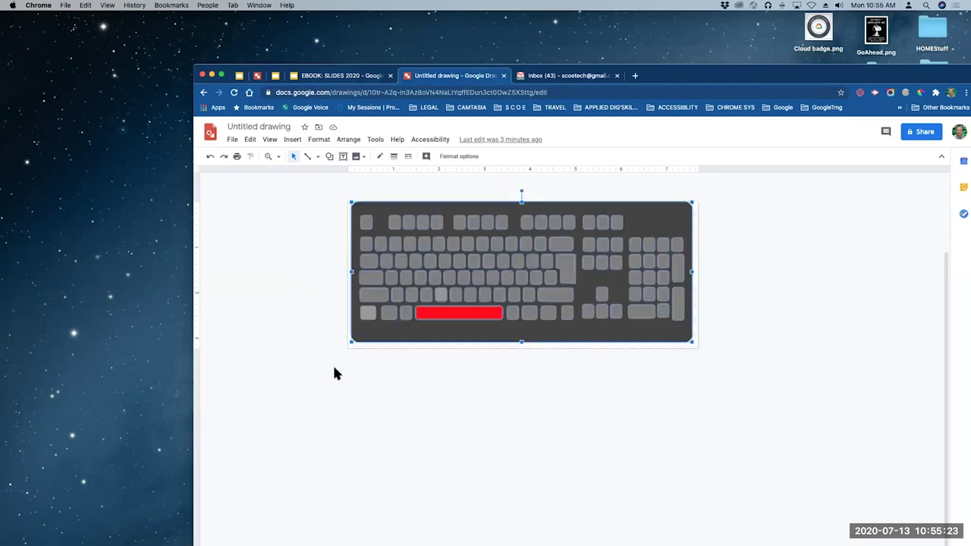
pyautogui.press('Right')
pyautogui.press('Down')
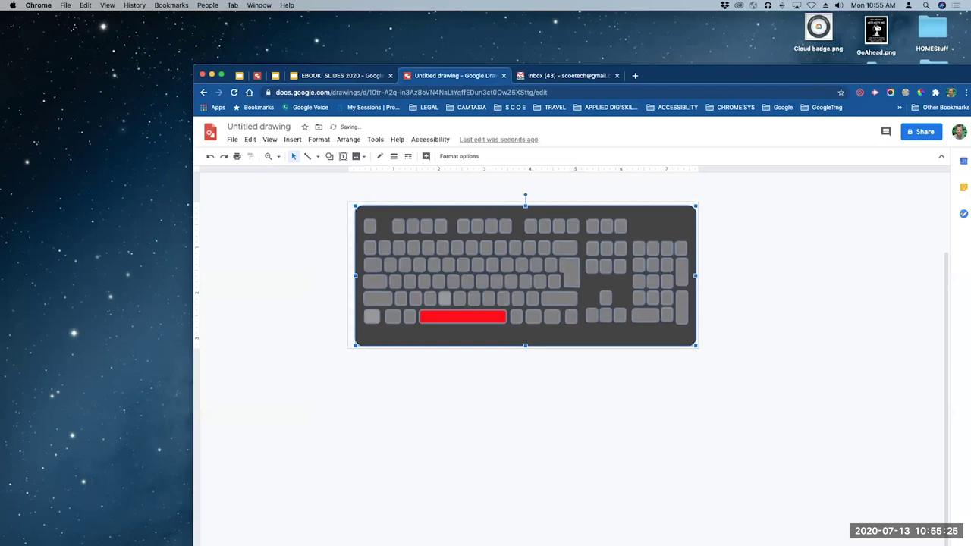
pyautogui.click(735, 300)
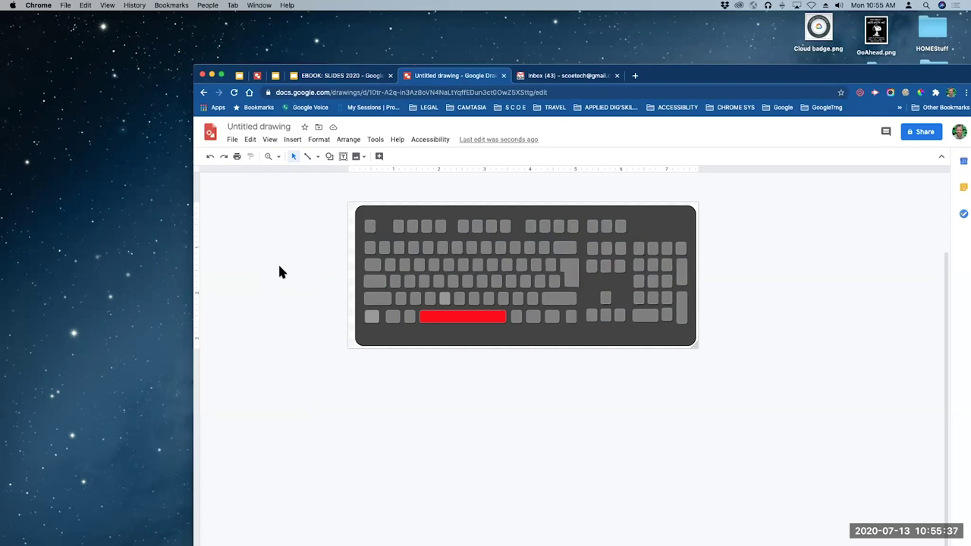
# - Fill the keyboard's L-shaped Enter key with red
pyautogui.click(492, 225)
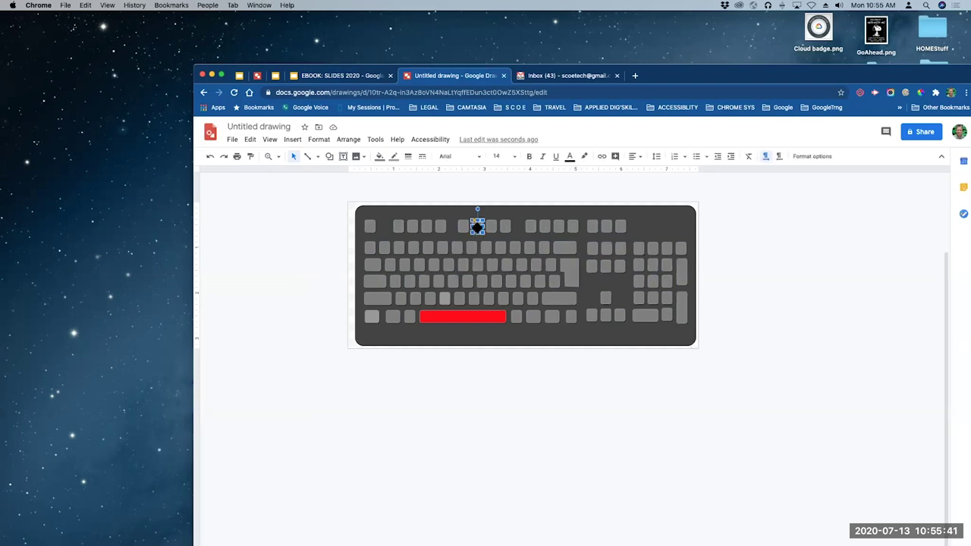
pyautogui.click(570, 267)
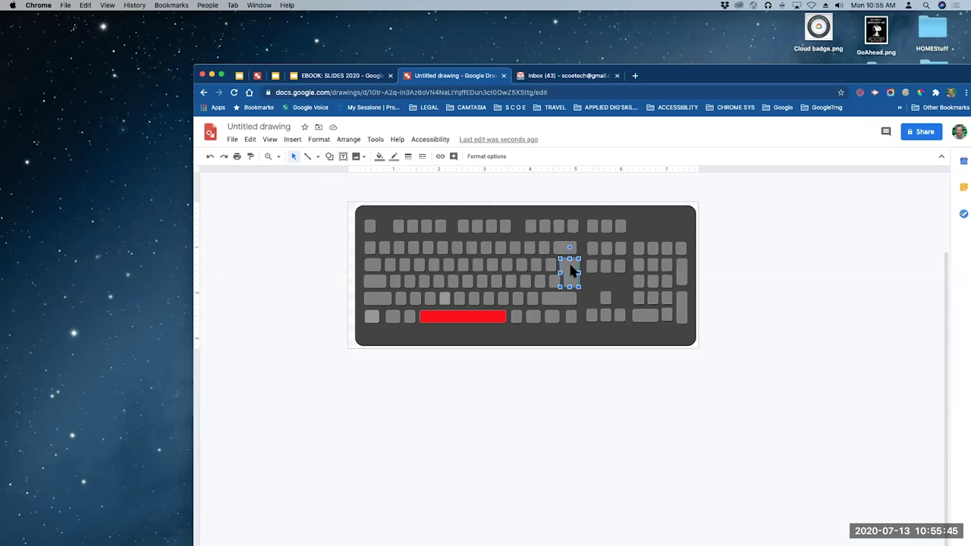
pyautogui.click(381, 157)
pyautogui.click(398, 220)
pyautogui.click(775, 424)
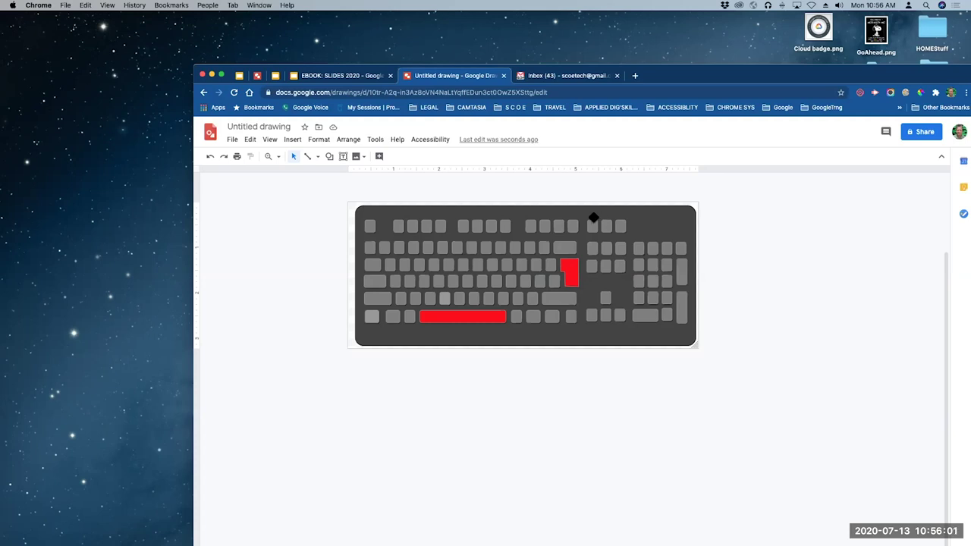
# - Nudge the third key of the top row's third four-key group upward, out of line with its neighbours, and clear the selection
pyautogui.click(559, 224)
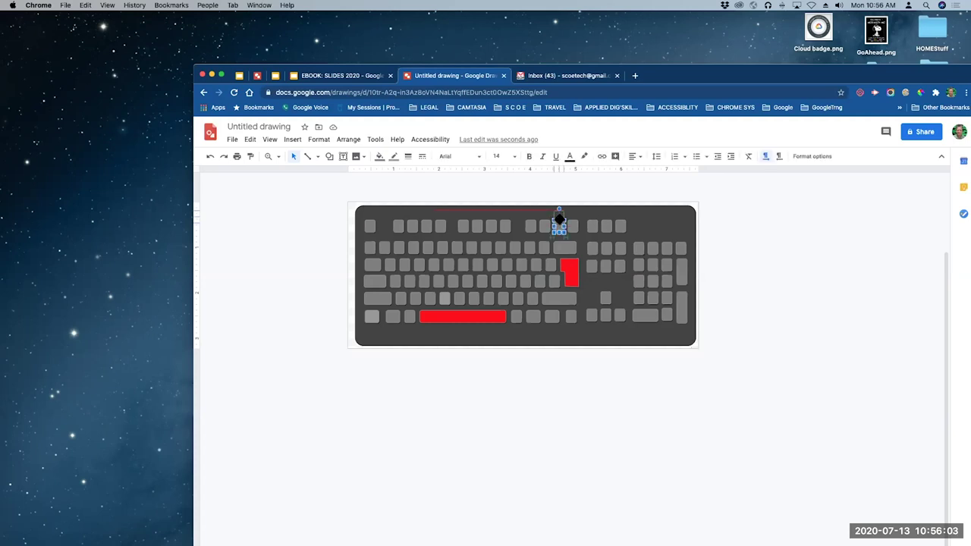
pyautogui.press('Up')
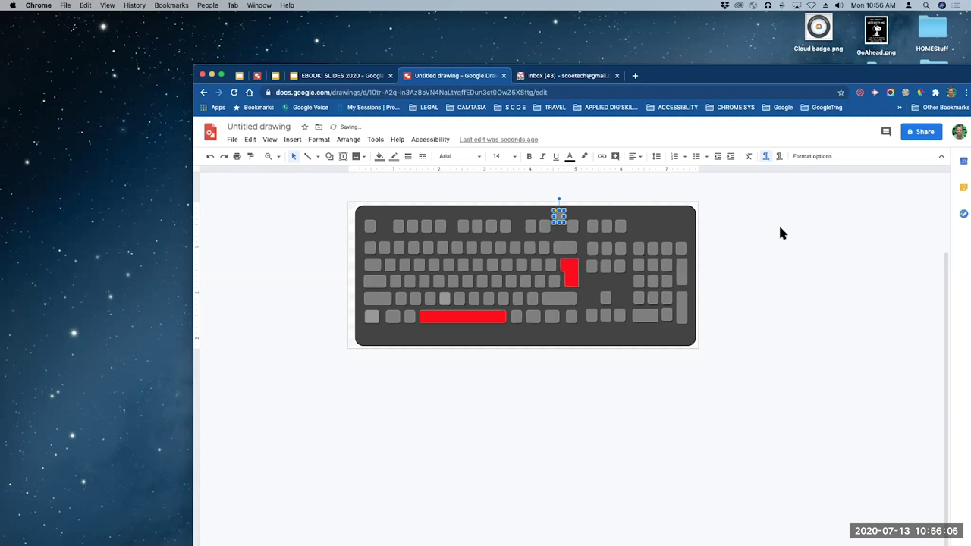
pyautogui.click(779, 225)
pyautogui.click(536, 226)
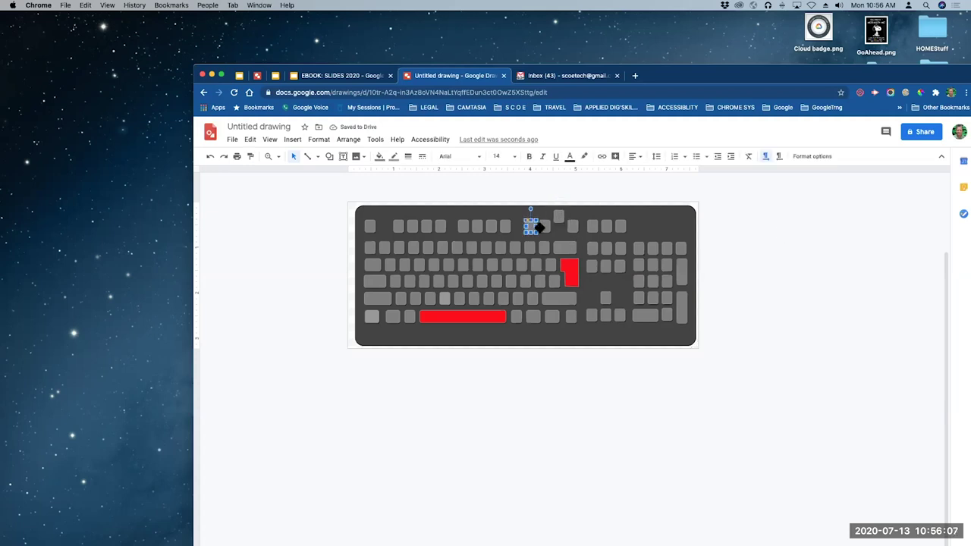
pyautogui.click(718, 200)
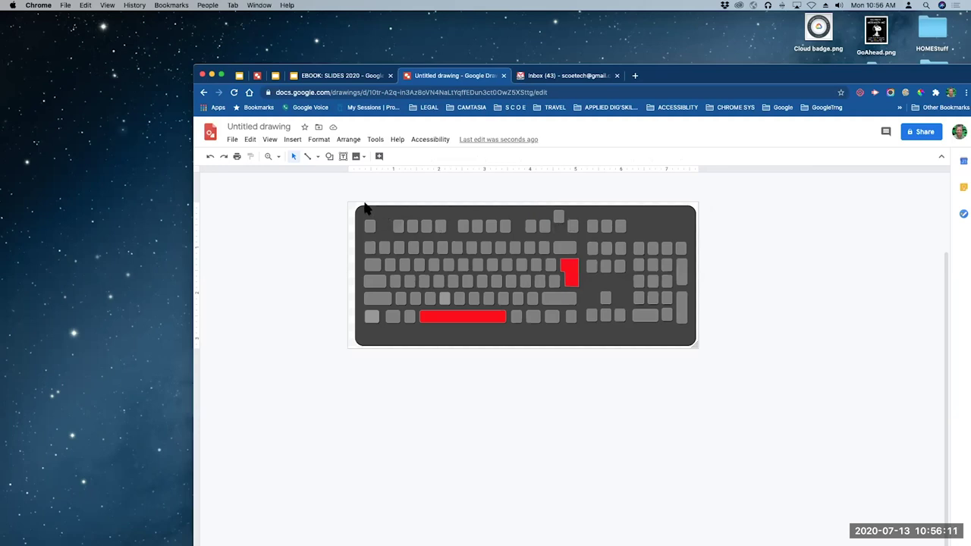
# - Align all keys of the keyboard's top row by their top edges, nudge the row down to its former height and deselect it
pyautogui.moveTo(350, 199); pyautogui.dragTo(659, 235)
pyautogui.keyDown('shift'); pyautogui.click(647, 218); pyautogui.keyUp('shift')
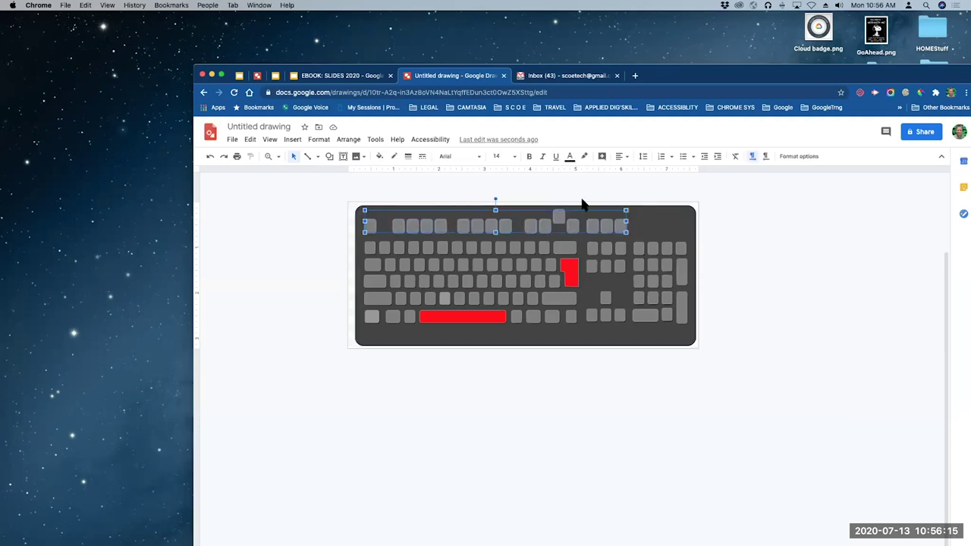
pyautogui.click(349, 140)
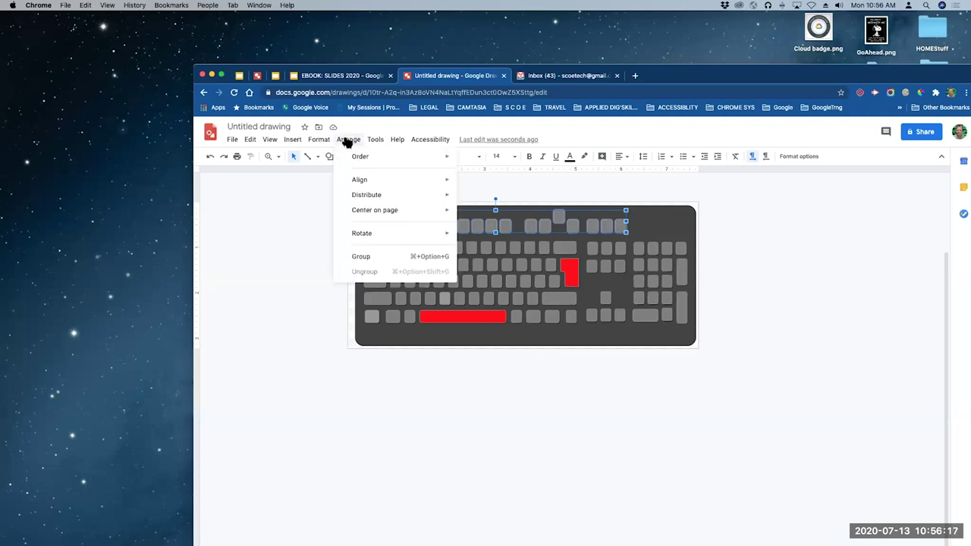
pyautogui.moveTo(363, 183)
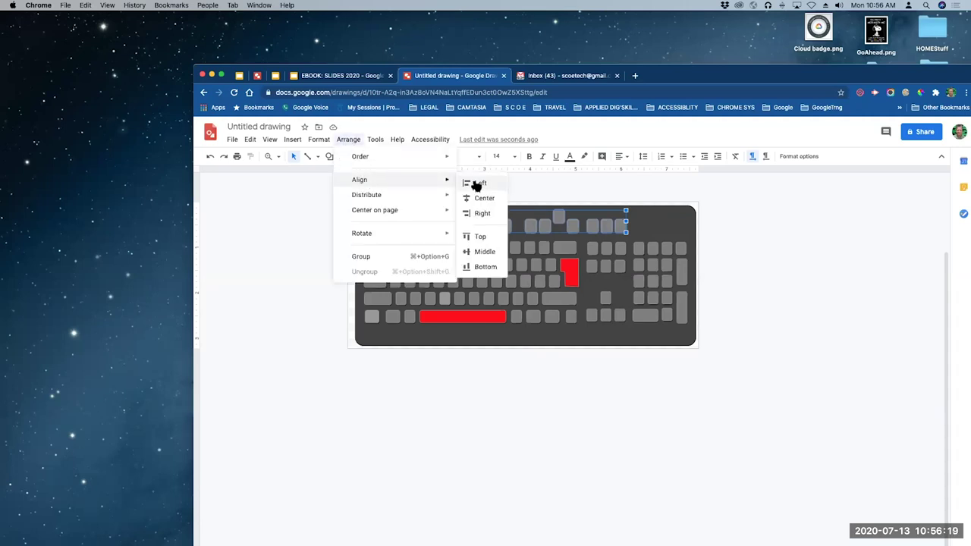
pyautogui.click(486, 236)
pyautogui.press('Down')
pyautogui.press('Down')
pyautogui.press('Down')
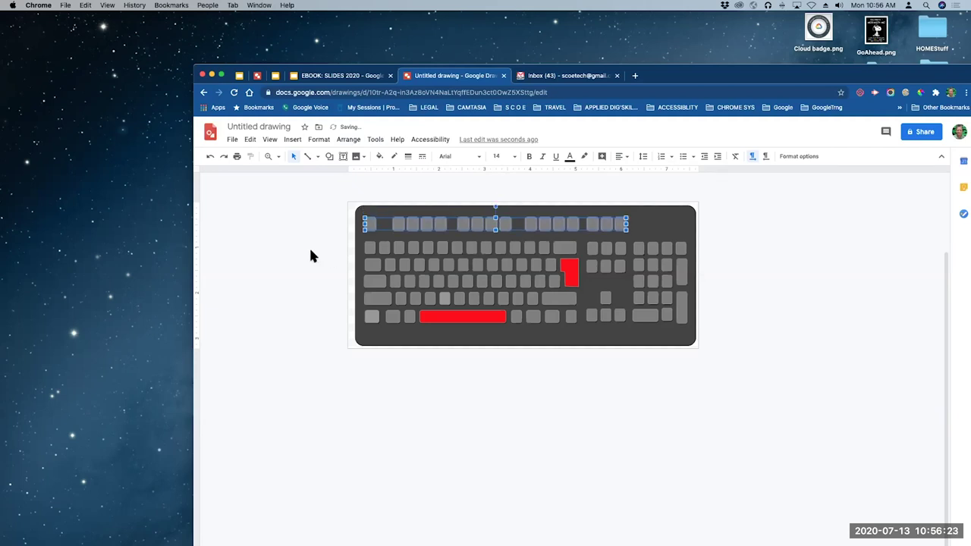
pyautogui.click(309, 256)
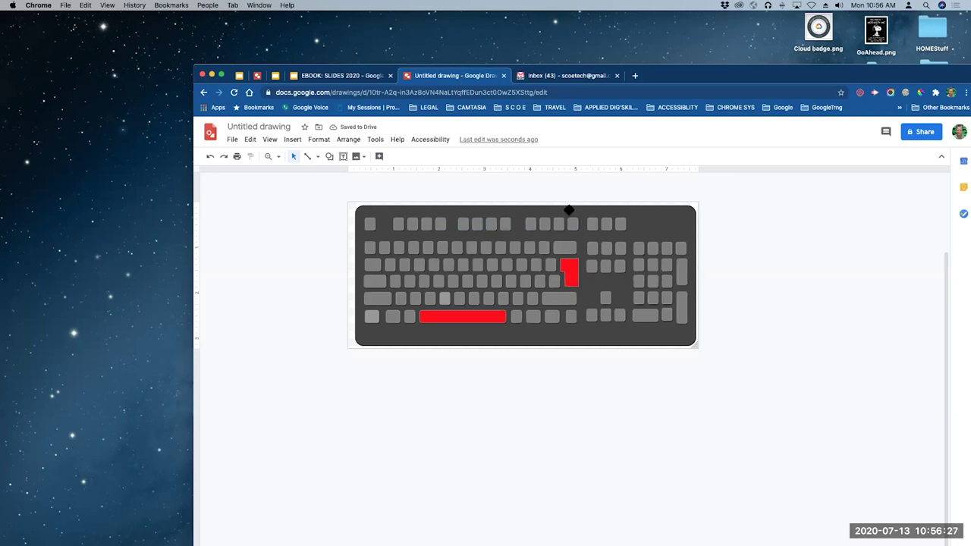
# - Examine the file formats offered for downloading the drawing without exporting it
pyautogui.click(233, 140)
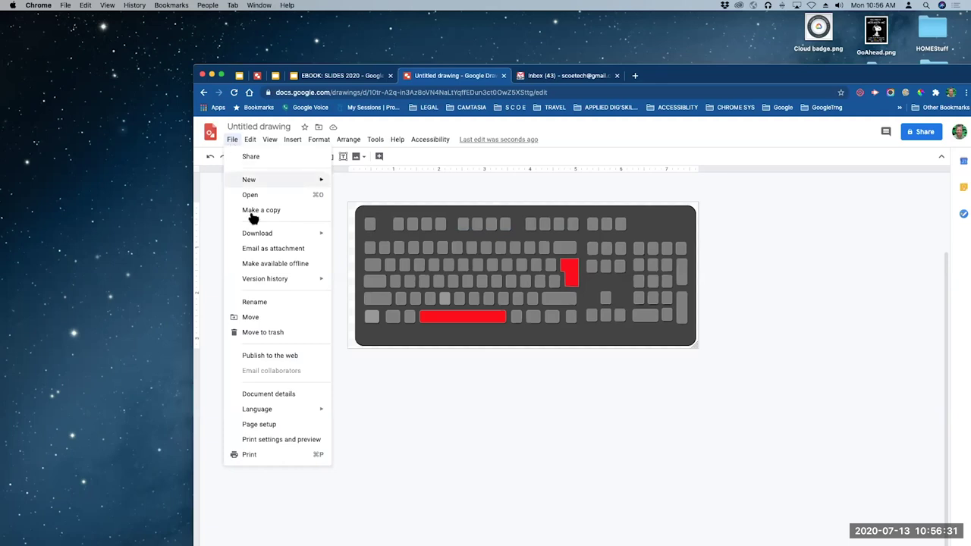
pyautogui.moveTo(253, 236)
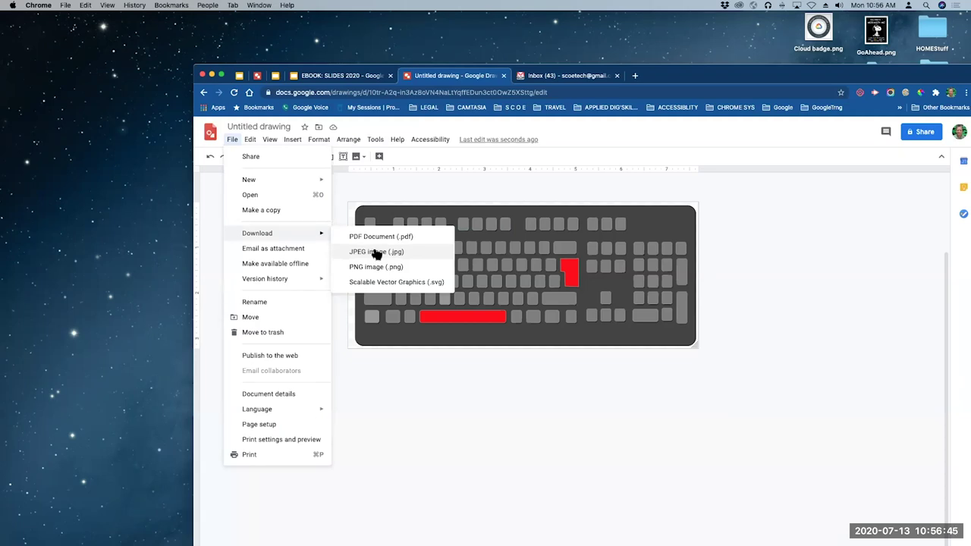
pyautogui.click(864, 236)
# - Enlarge the drawing canvas so it extends slightly past the keyboard's right and bottom edges, and reposition the browser window
pyautogui.moveTo(696, 346); pyautogui.dragTo(714, 359)
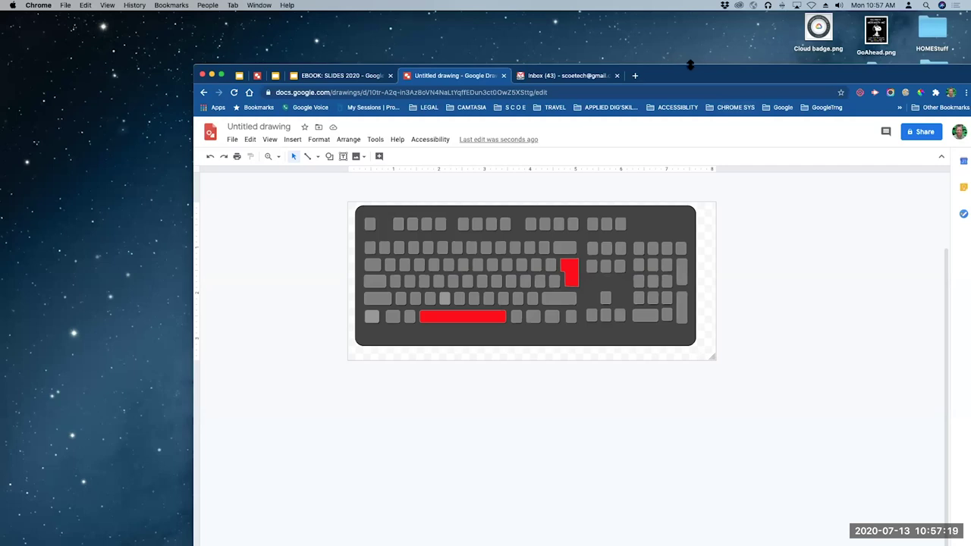
pyautogui.moveTo(696, 79); pyautogui.dragTo(692, 59)
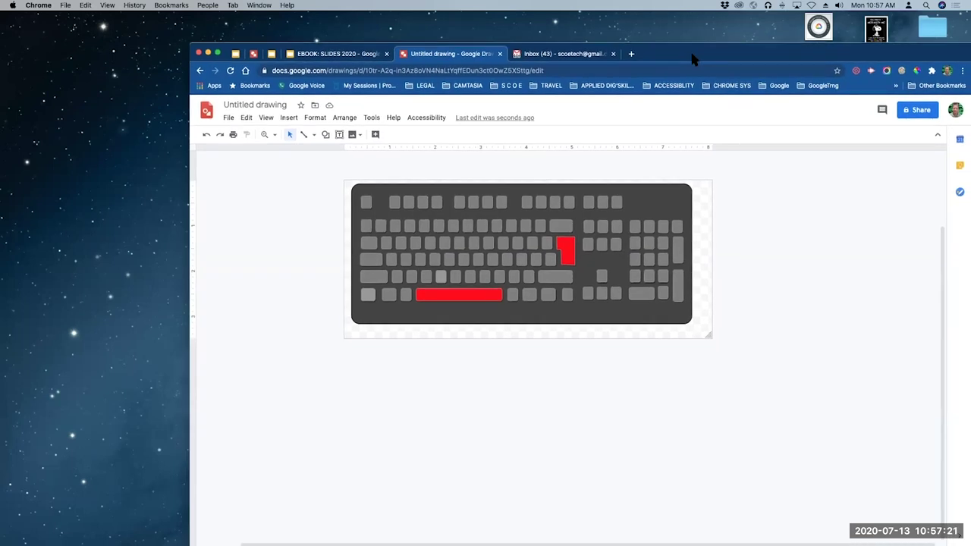
pyautogui.moveTo(703, 58); pyautogui.dragTo(705, 89)
# - Switch to the EBOOK: SLIDES 2020 deck and show its first slide, "LINK TO THIS HANDOUT"
pyautogui.click(320, 88)
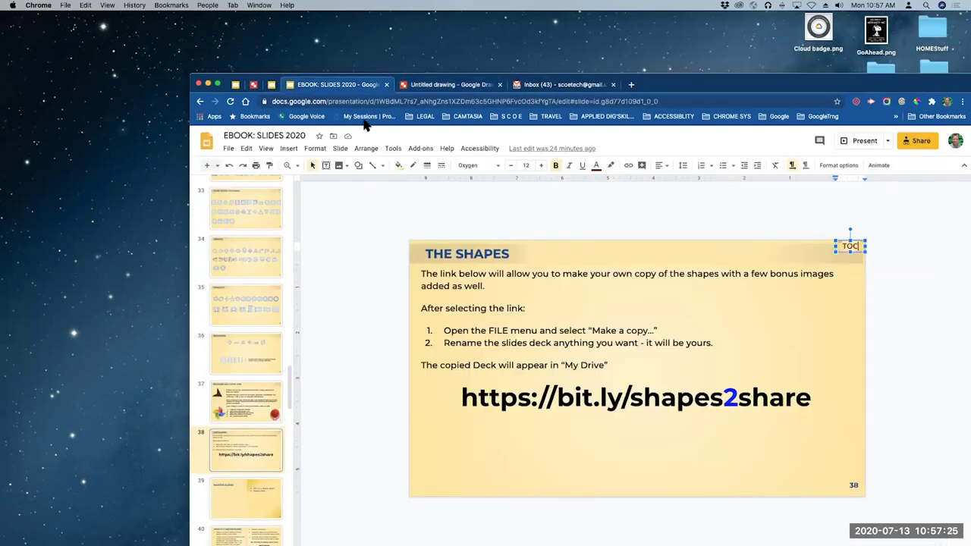
pyautogui.scroll(20, 270, 271)
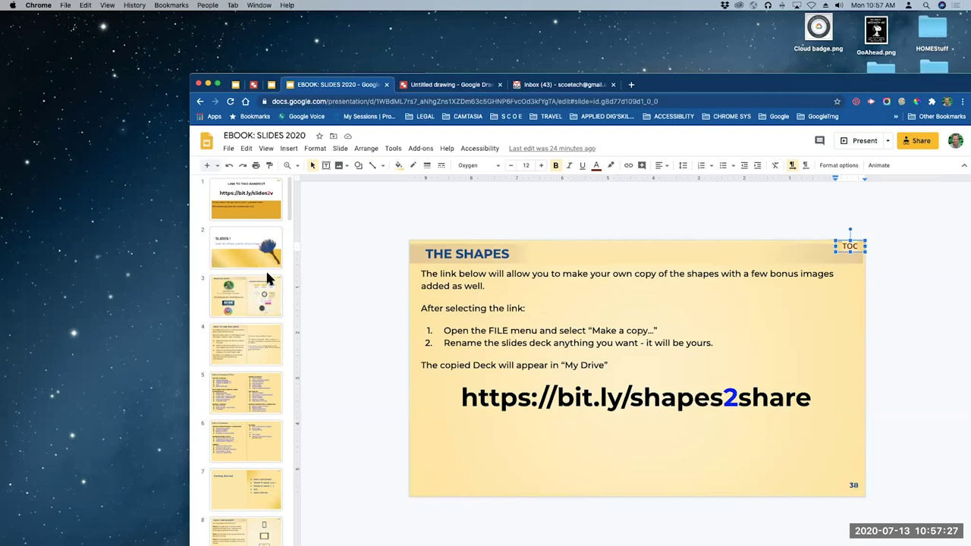
pyautogui.click(246, 211)
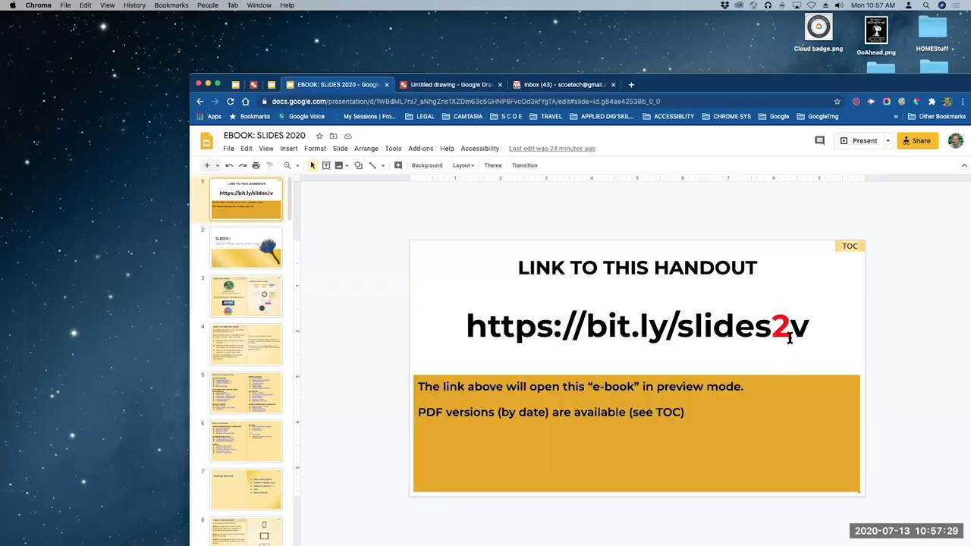